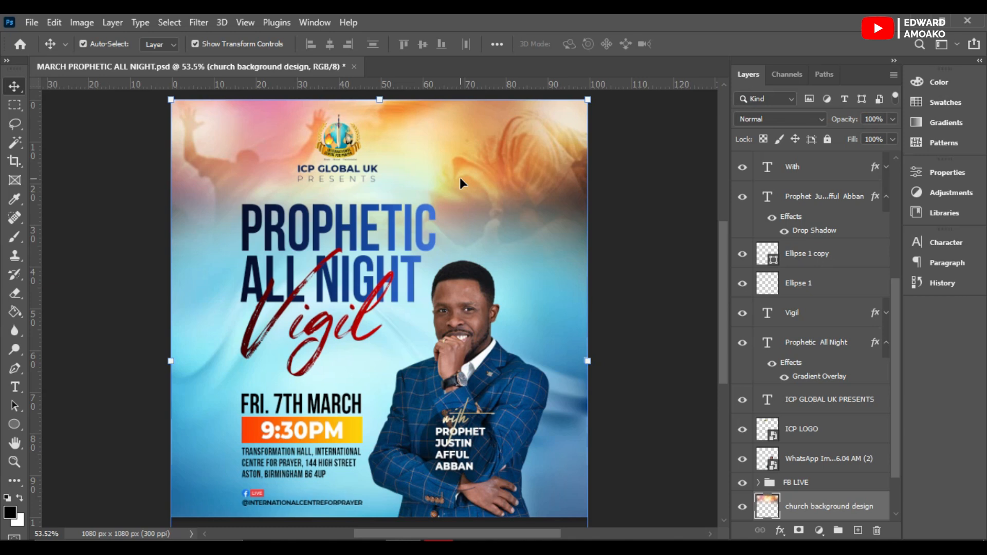
pyautogui.hotkey('ctrl', '-')
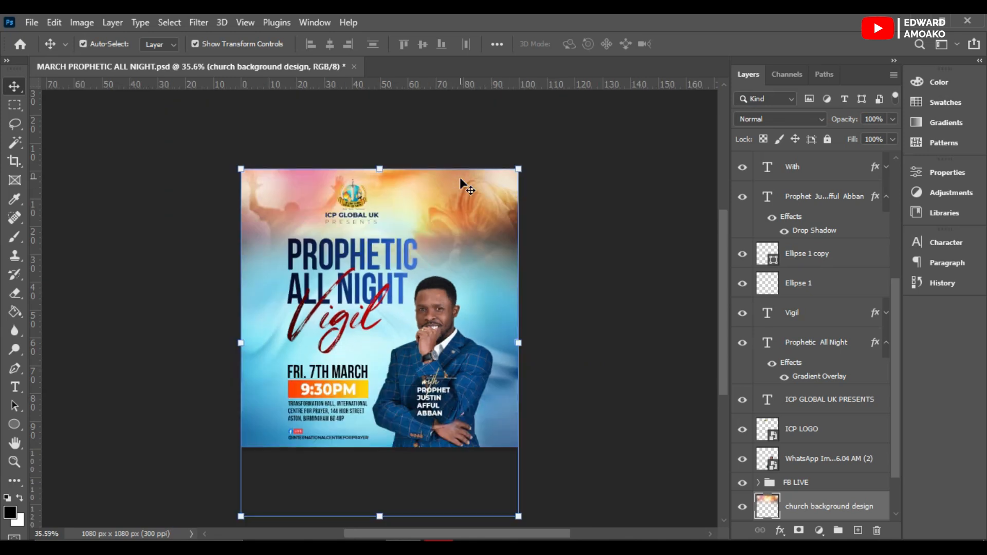
pyautogui.click(578, 258)
pyautogui.hotkey('ctrl', '0')
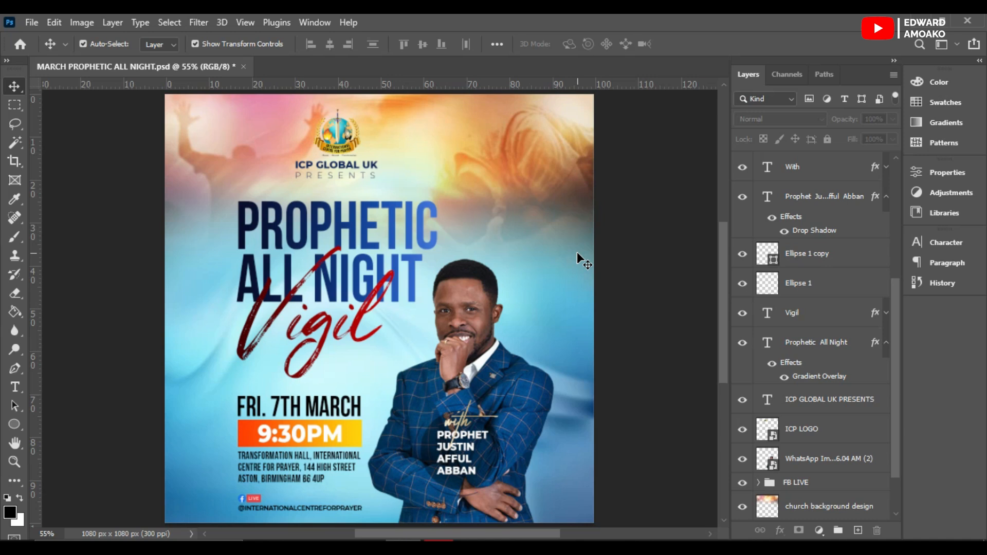
# Start a new document and name it PROPHETIC ALL NIGHT
pyautogui.click(31, 23)
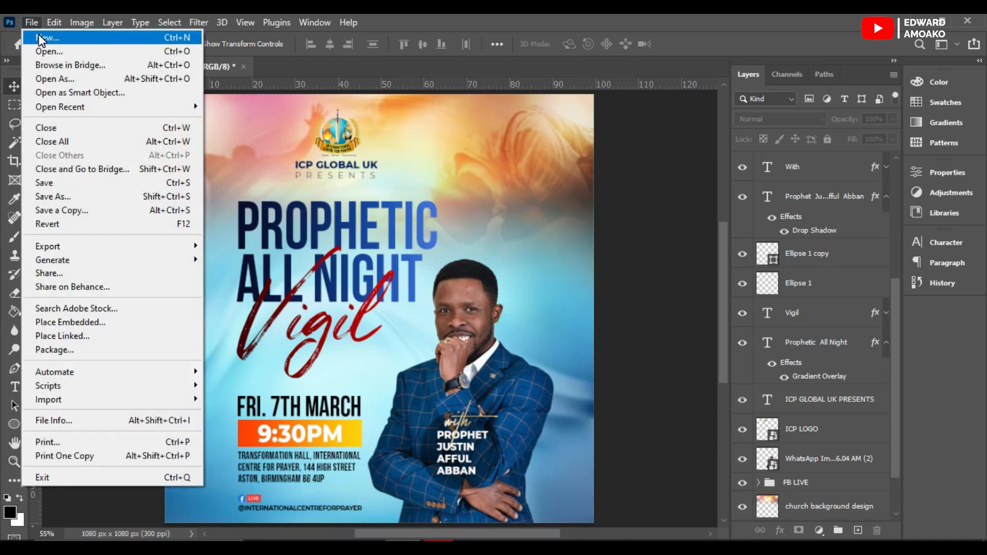
pyautogui.click(153, 42)
pyautogui.moveTo(399, 32); pyautogui.dragTo(388, 34)
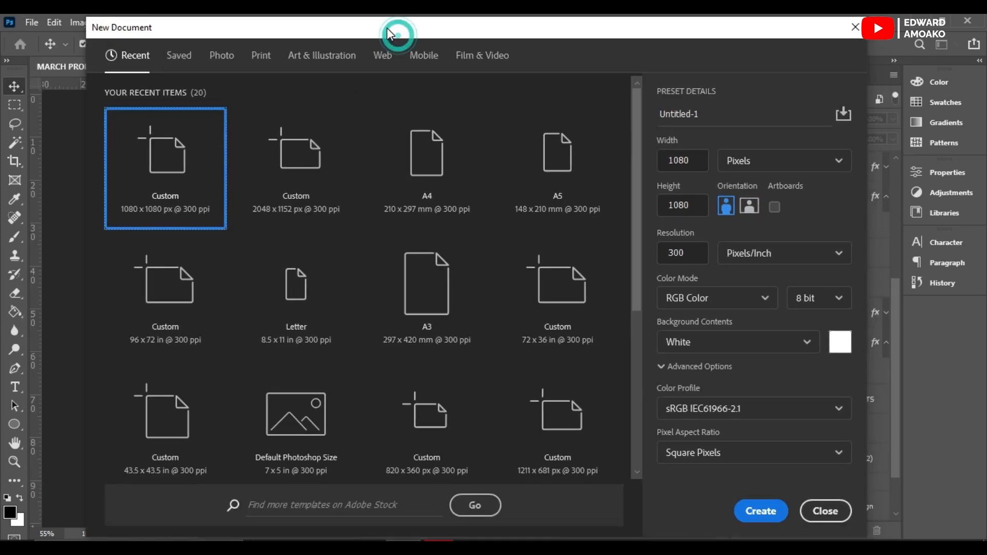
pyautogui.click(714, 116)
pyautogui.doubleClick(706, 113)
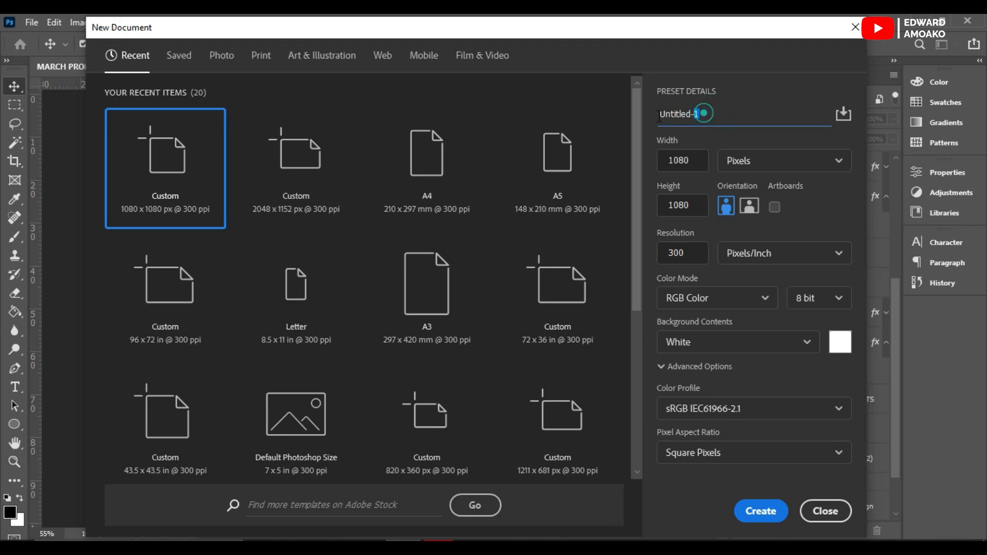
pyautogui.write('PROPHETIC DESIG')
pyautogui.press('BackSpace')
pyautogui.press('BackSpace')
pyautogui.press('BackSpace')
pyautogui.press('BackSpace')
pyautogui.press('BackSpace')
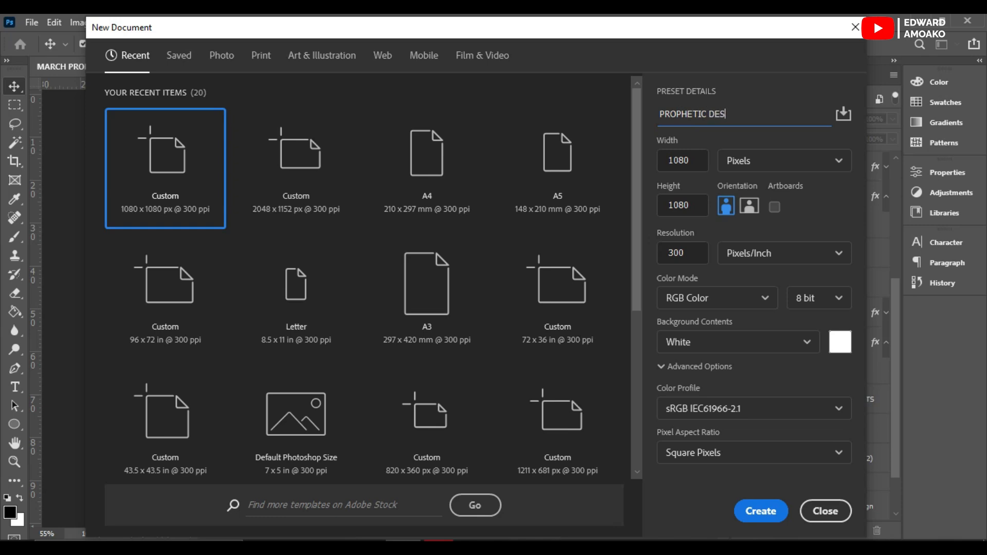
pyautogui.write('ALL NIGHT')
# Create the document at 1080 × 1080 pixels, 300 pixels/inch, in 8-bit RGB Color with a white background
pyautogui.click(755, 163)
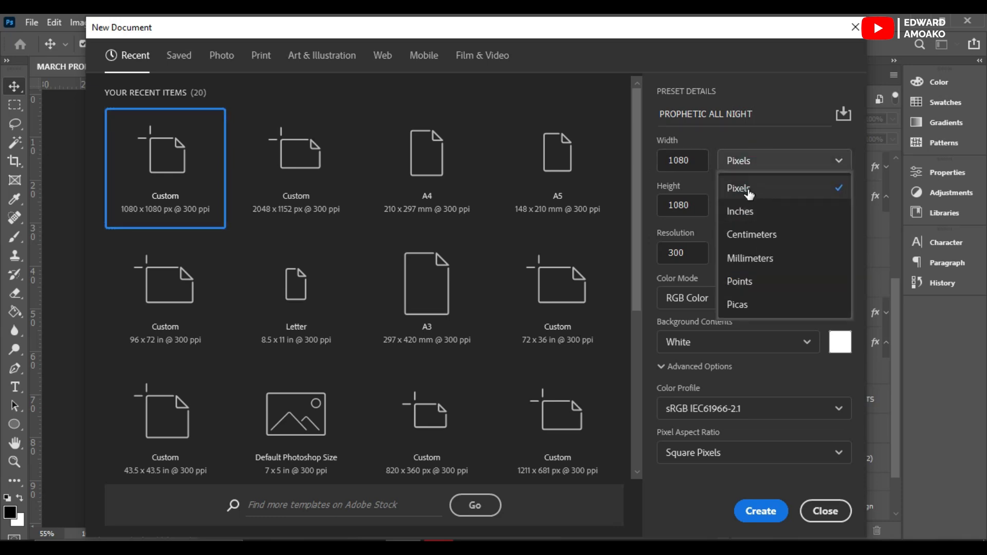
pyautogui.click(772, 188)
pyautogui.click(694, 162)
pyautogui.moveTo(695, 163); pyautogui.dragTo(643, 162)
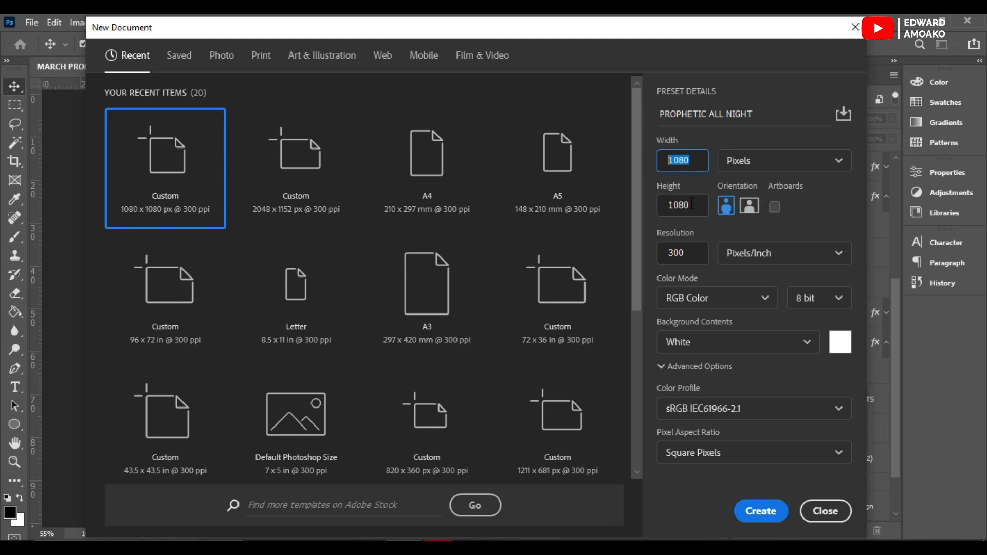
pyautogui.moveTo(692, 205); pyautogui.dragTo(637, 208)
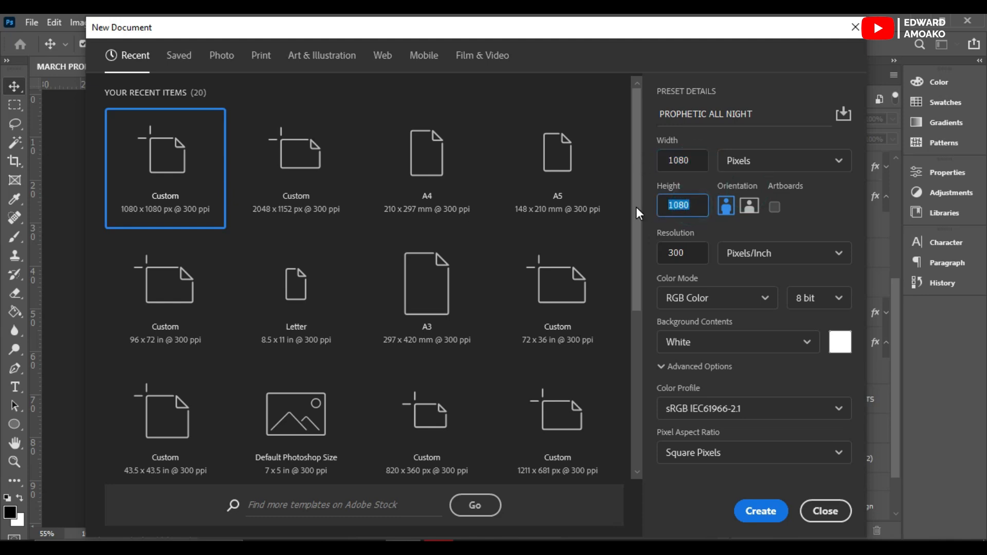
pyautogui.moveTo(691, 254); pyautogui.dragTo(641, 253)
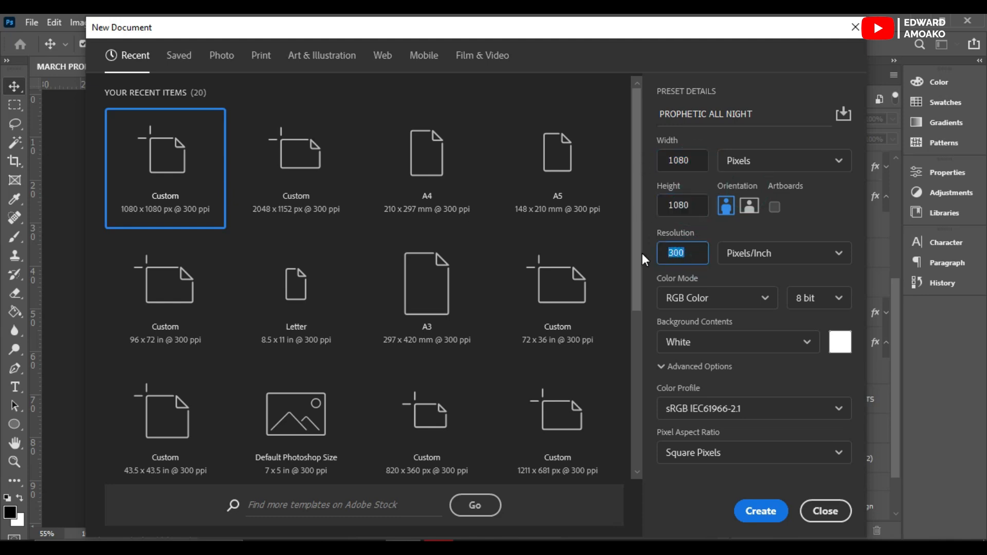
pyautogui.click(763, 297)
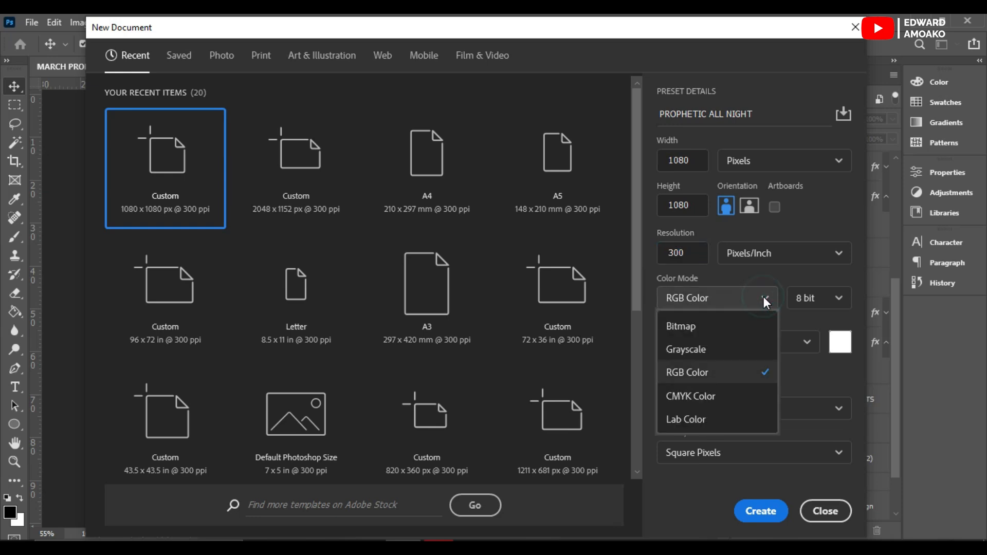
pyautogui.click(764, 298)
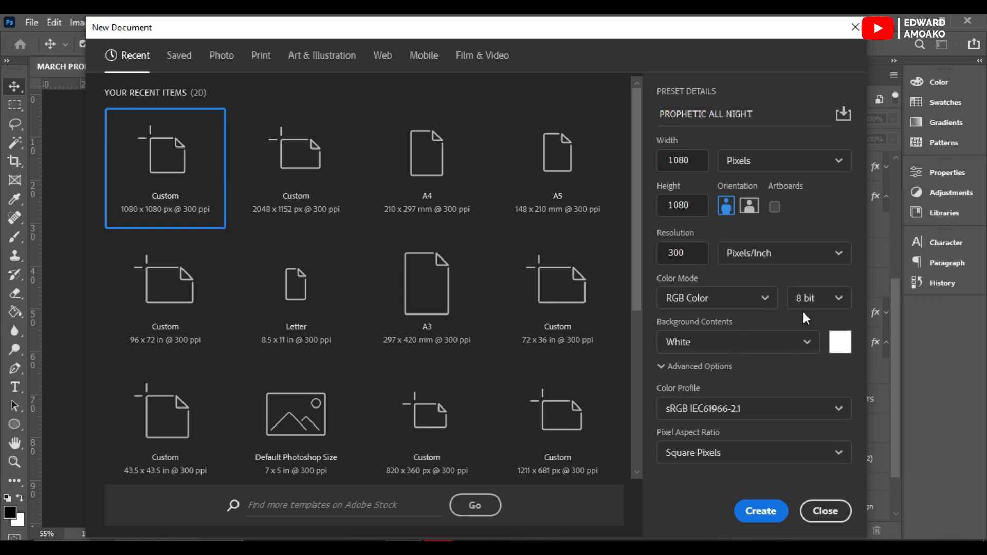
pyautogui.click(760, 519)
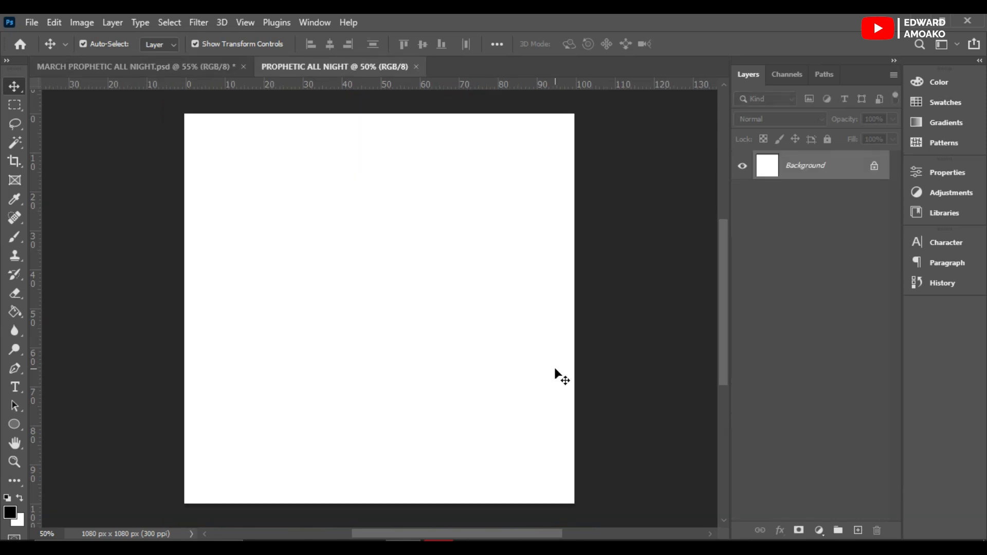
pyautogui.click(635, 337)
pyautogui.scroll(1, 636, 337)
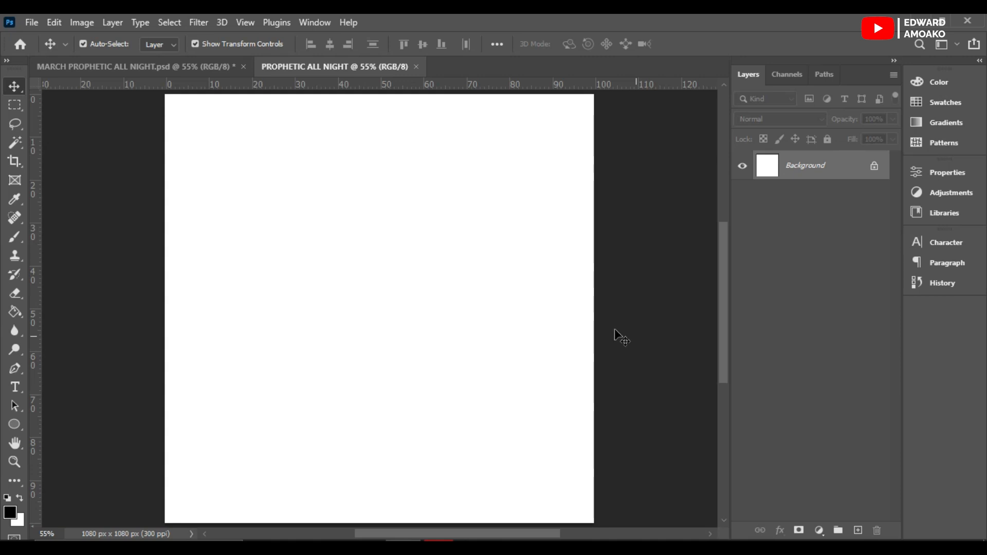
pyautogui.moveTo(468, 88); pyautogui.dragTo(473, 60)
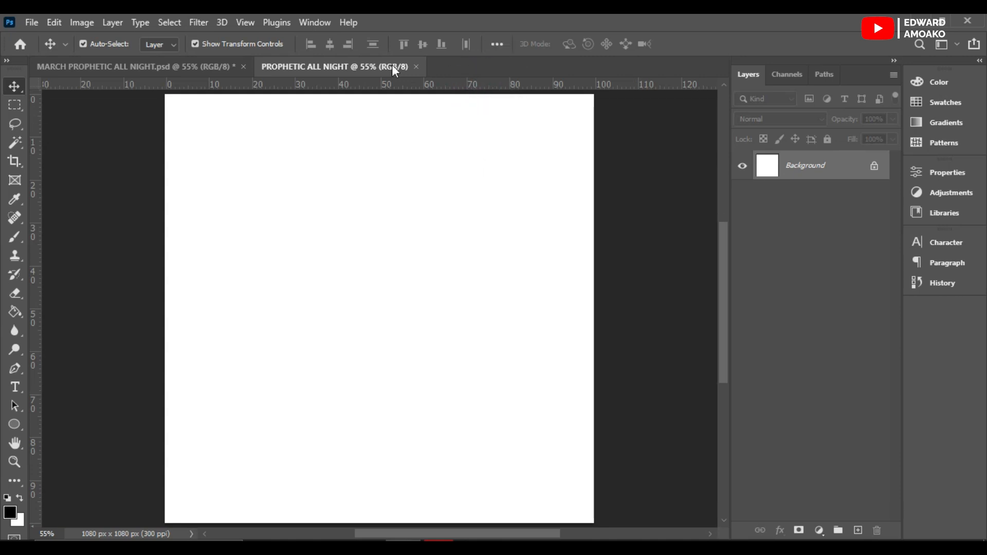
pyautogui.click(246, 22)
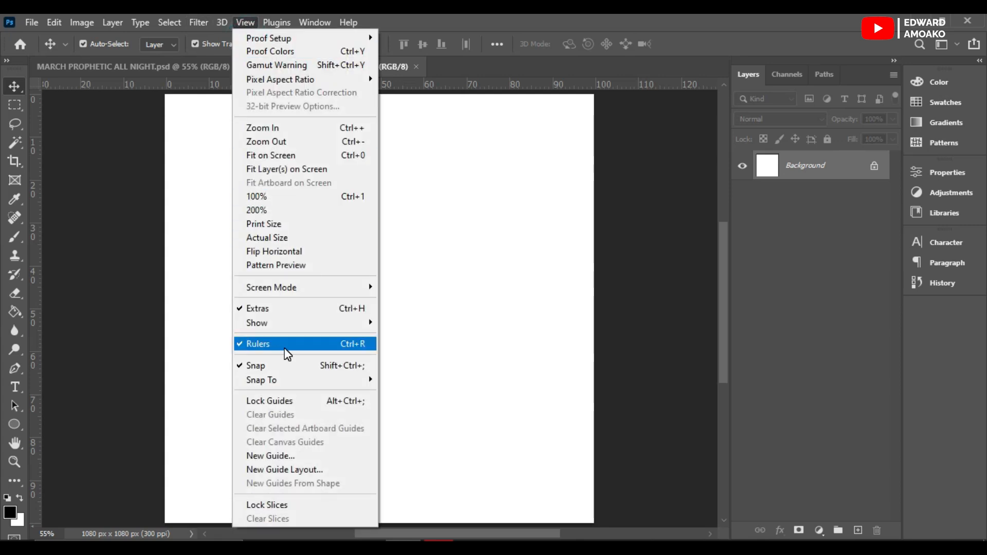
pyautogui.click(253, 24)
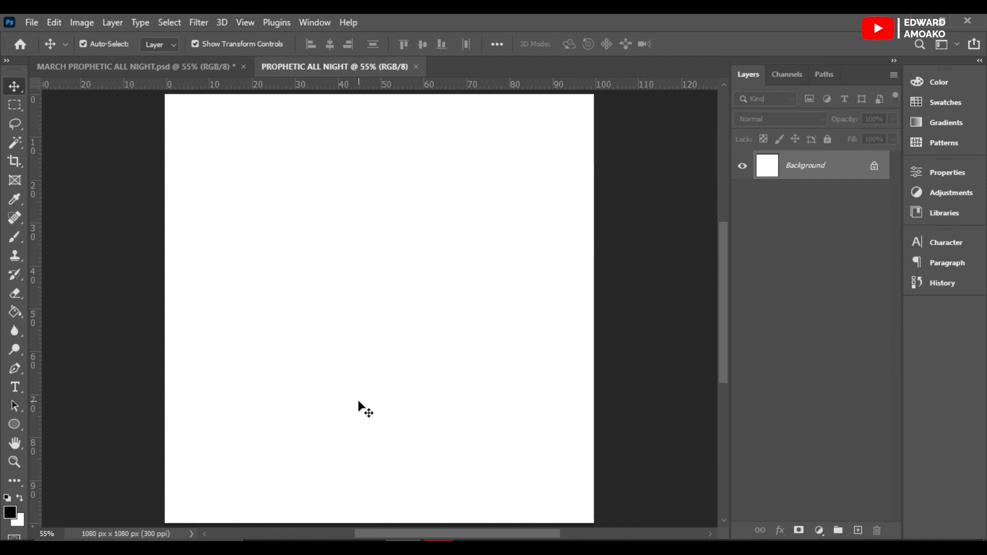
# Switch to File Explorer and open the PROPHETIC ALL NIGHT folder on the Desktop
pyautogui.click(375, 539)
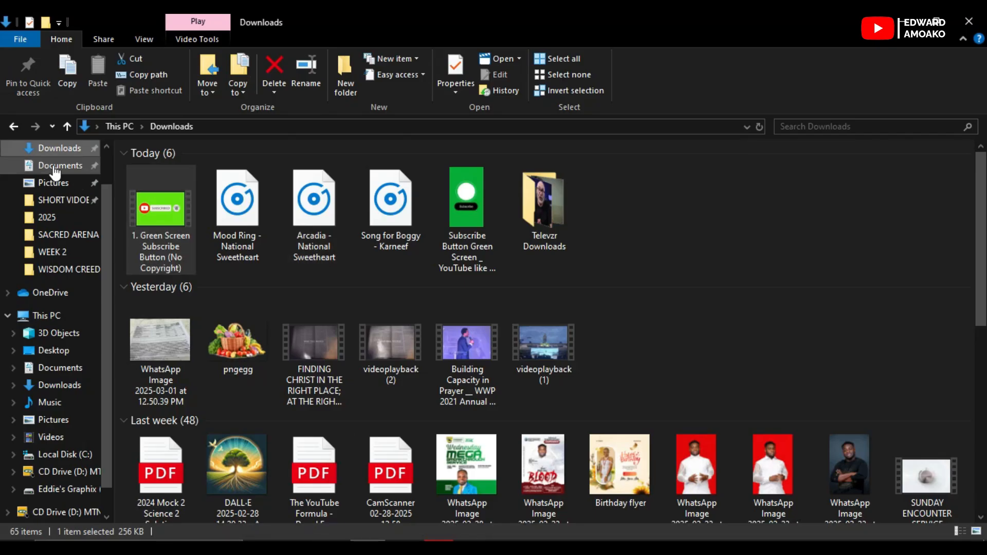
pyautogui.click(51, 351)
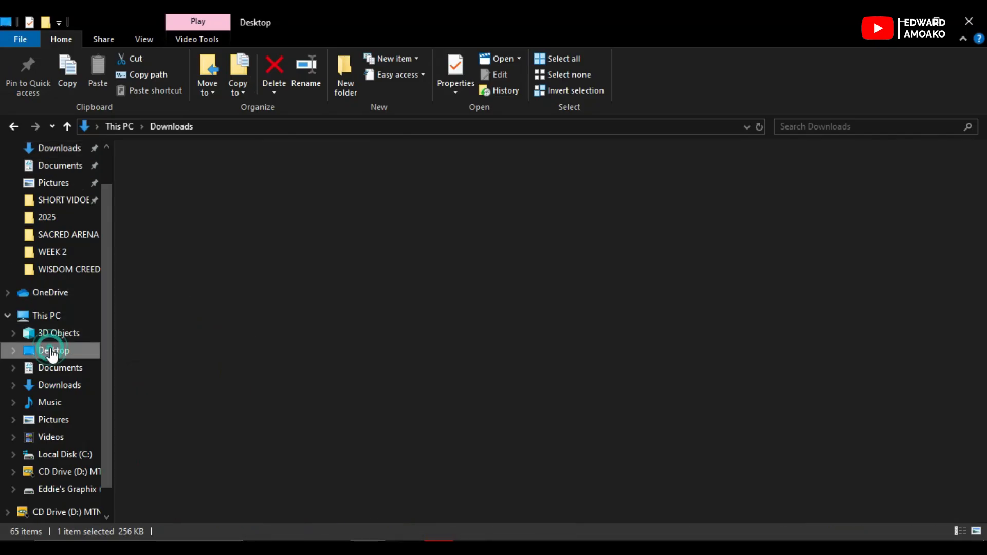
pyautogui.doubleClick(392, 180)
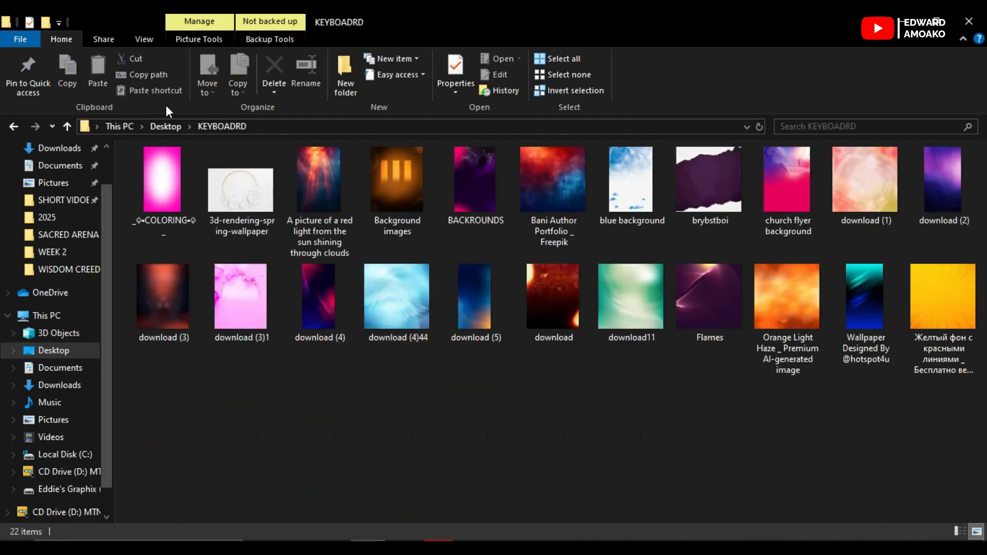
pyautogui.click(14, 126)
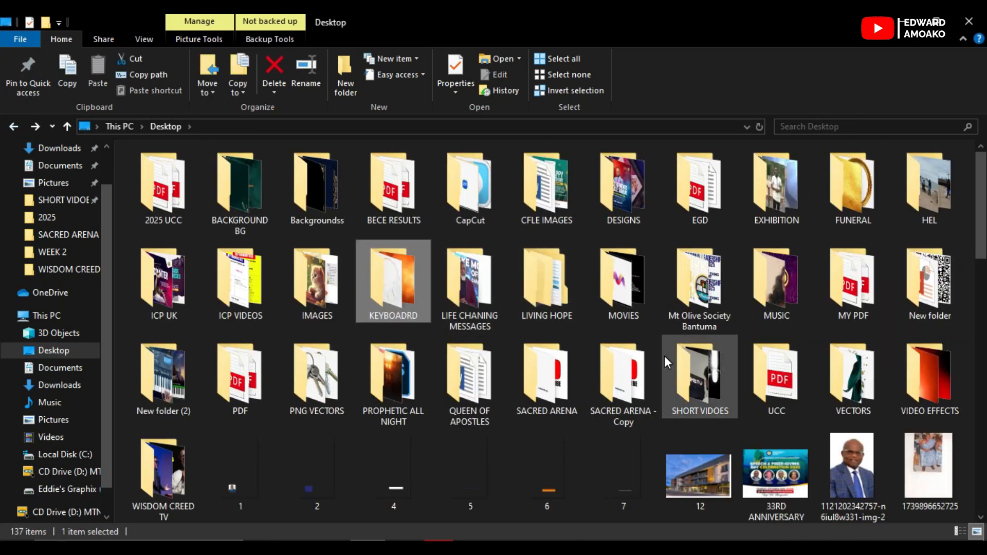
pyautogui.click(365, 353)
pyautogui.doubleClick(386, 372)
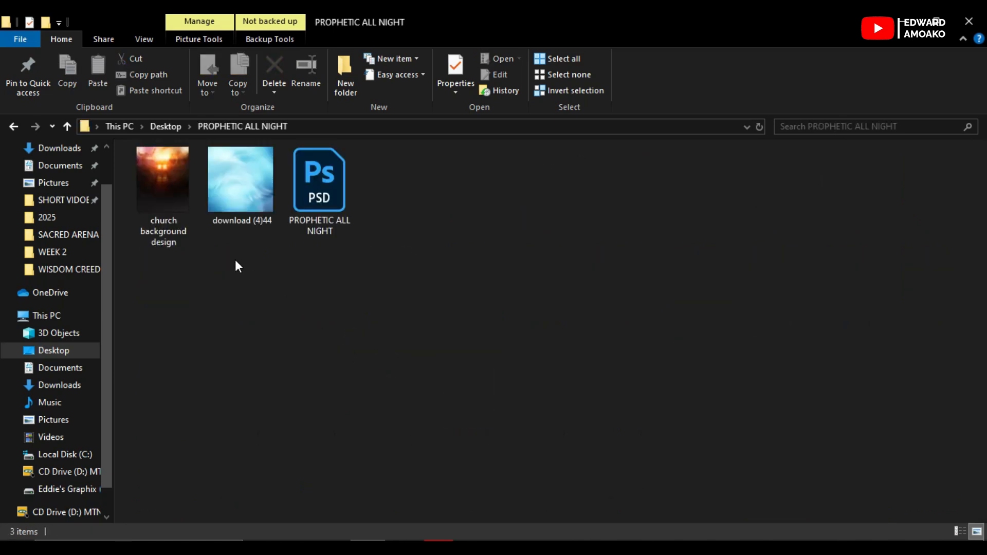
# Place the blue image download (4)44 from the folder into the new Photoshop document so it fills the canvas
pyautogui.click(229, 182)
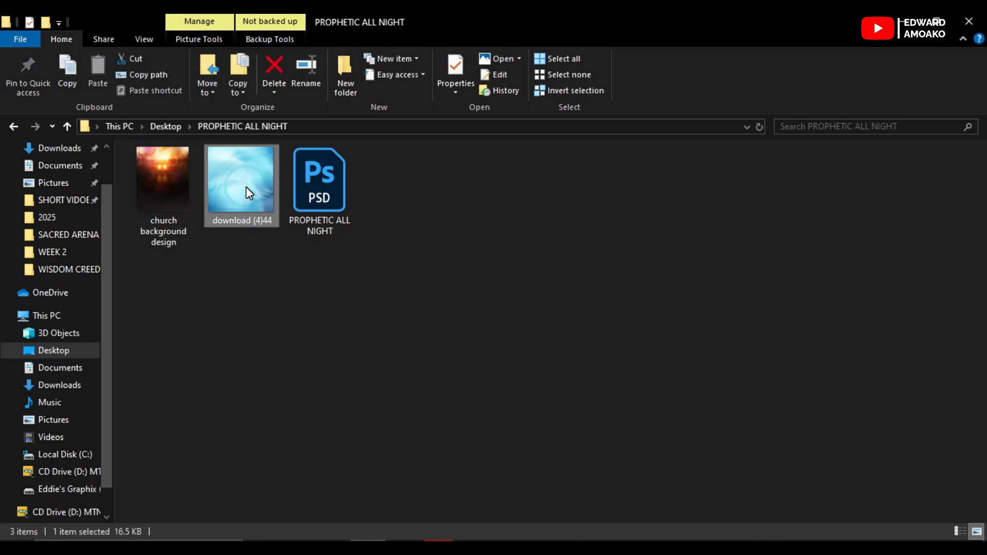
pyautogui.moveTo(243, 185); pyautogui.dragTo(418, 392)
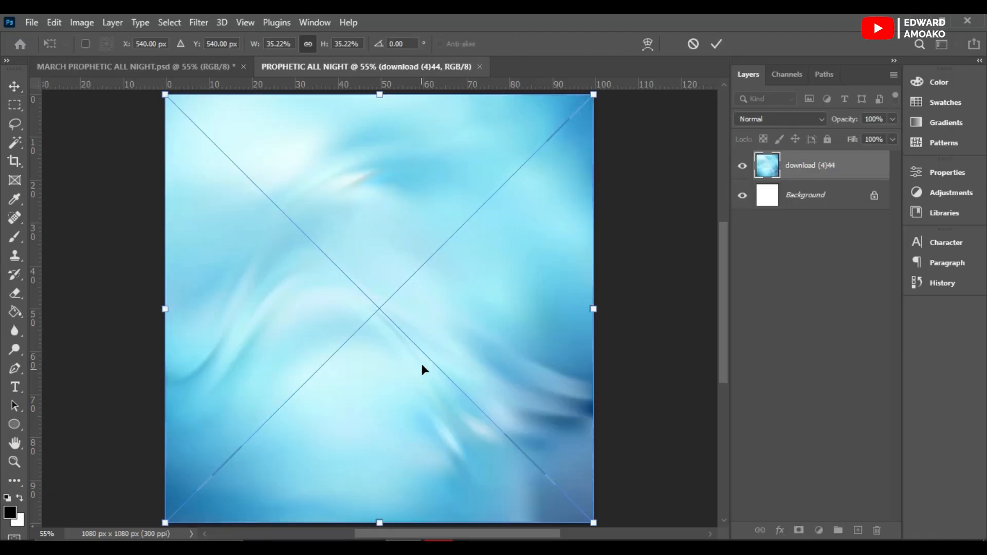
pyautogui.doubleClick(423, 248)
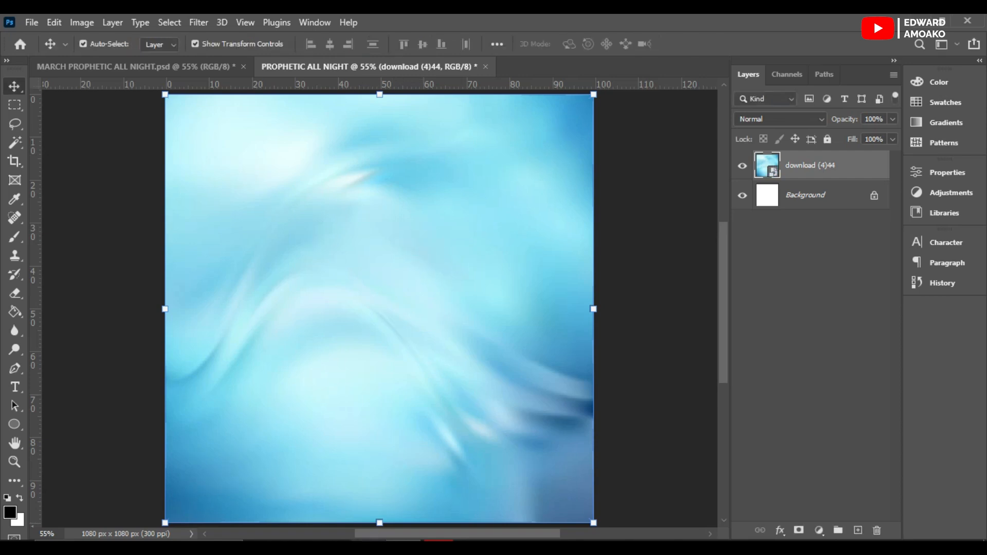
# Place the church background design image from the File Explorer folder into the Photoshop document above the blue background
pyautogui.hotkey('alt', 'Tab')
pyautogui.click(174, 169)
pyautogui.moveTo(163, 178); pyautogui.dragTo(399, 365)
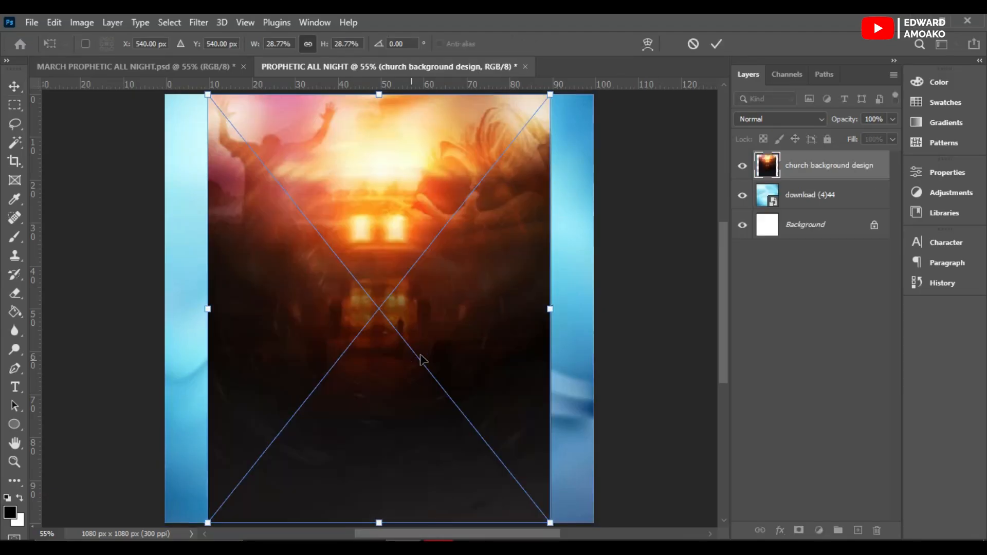
# Scale the church image to 36% to span the canvas width and move it down until its top edge meets the canvas top
pyautogui.moveTo(551, 309); pyautogui.dragTo(593, 312)
pyautogui.press('Down')
pyautogui.press('Down')
pyautogui.press('Down')
pyautogui.press('Down')
pyautogui.press('Down')
pyautogui.press('Down')
pyautogui.press('Down')
pyautogui.press('Down')
pyautogui.press('Down')
pyautogui.press('Down')
pyautogui.press('Down')
pyautogui.press('Down')
pyautogui.press('Down')
pyautogui.press('Down')
pyautogui.press('Down')
pyautogui.press('Down')
pyautogui.press('Down')
pyautogui.press('Down')
pyautogui.press('Down')
pyautogui.press('Down')
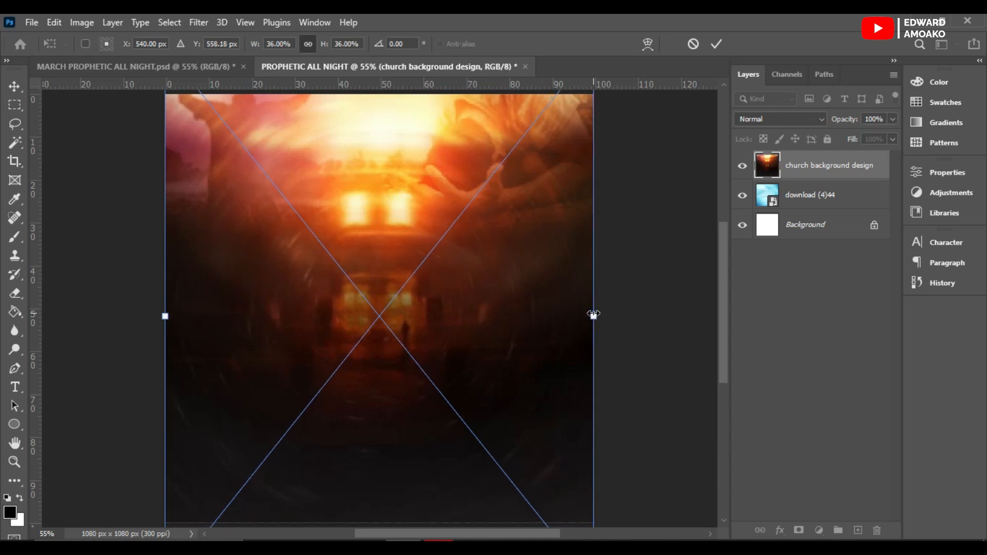
pyautogui.press('Down')
pyautogui.press('Down')
pyautogui.press('Down')
pyautogui.press('Down')
pyautogui.press('Down')
pyautogui.press('Down')
pyautogui.press('Down')
pyautogui.press('Down')
pyautogui.press('Down')
pyautogui.press('Down')
pyautogui.press('Down')
pyautogui.press('Down')
pyautogui.press('Down')
pyautogui.press('Down')
pyautogui.press('Down')
pyautogui.press('Down')
pyautogui.press('Down')
pyautogui.press('Down')
pyautogui.press('Down')
pyautogui.press('Down')
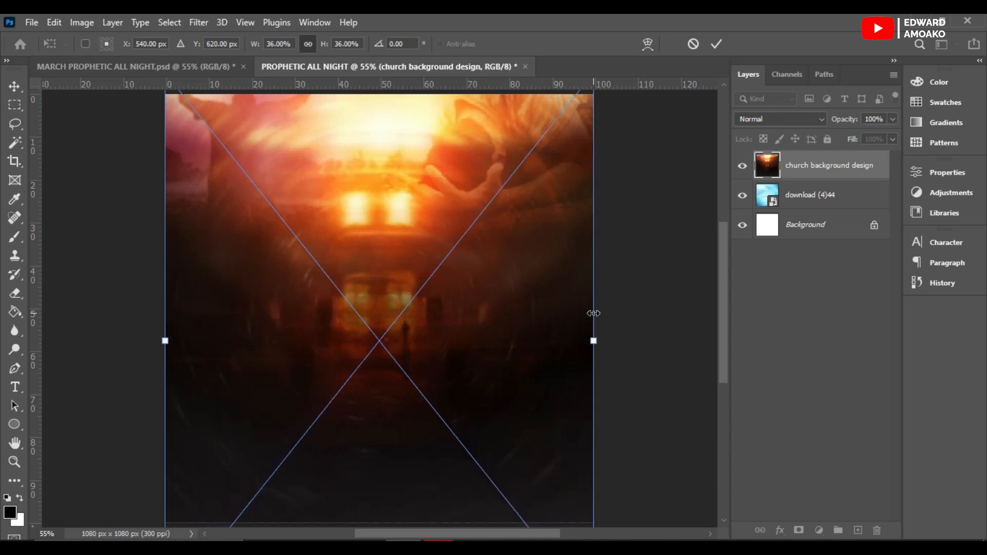
pyautogui.moveTo(499, 273); pyautogui.dragTo(498, 279)
pyautogui.doubleClick(477, 268)
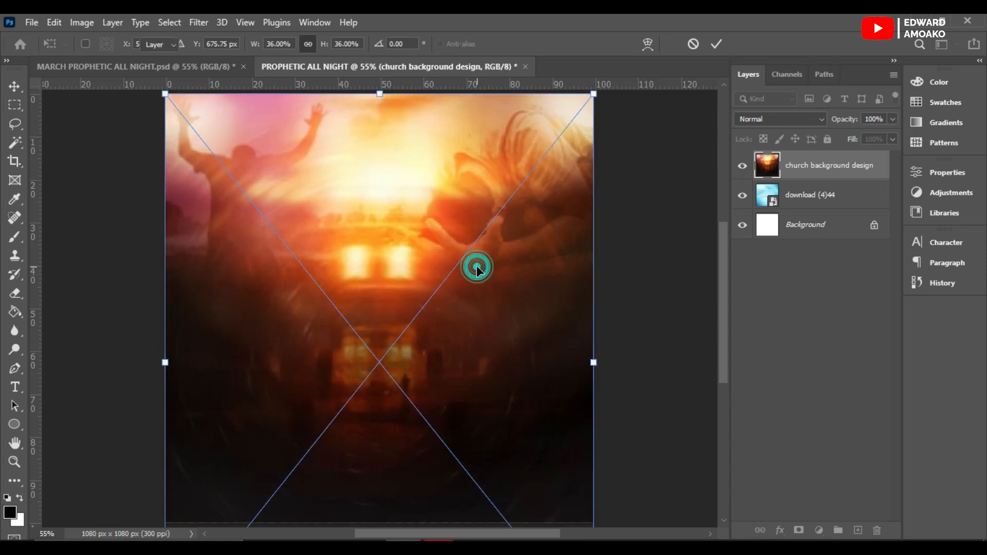
pyautogui.click(763, 121)
pyautogui.click(763, 121)
pyautogui.click(763, 121)
pyautogui.click(763, 121)
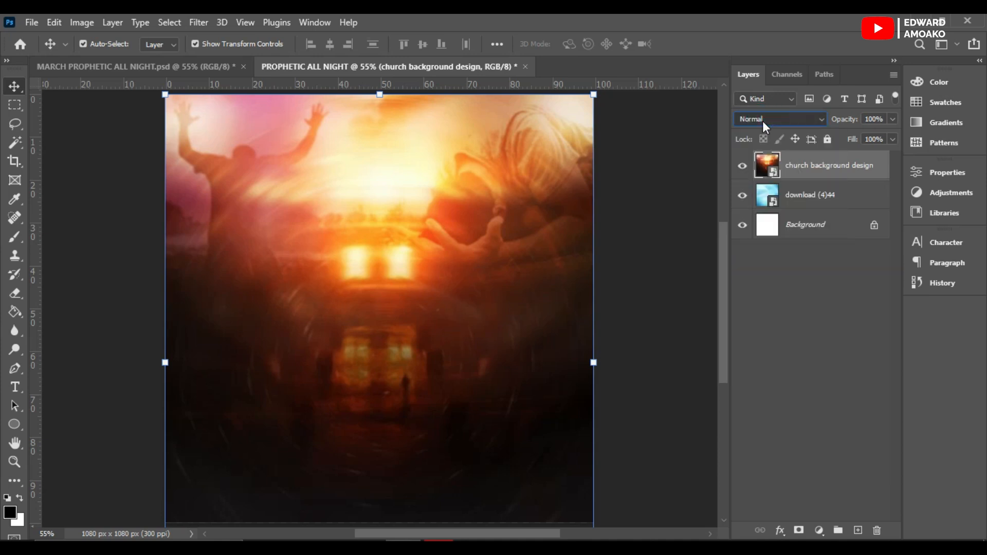
pyautogui.click(817, 116)
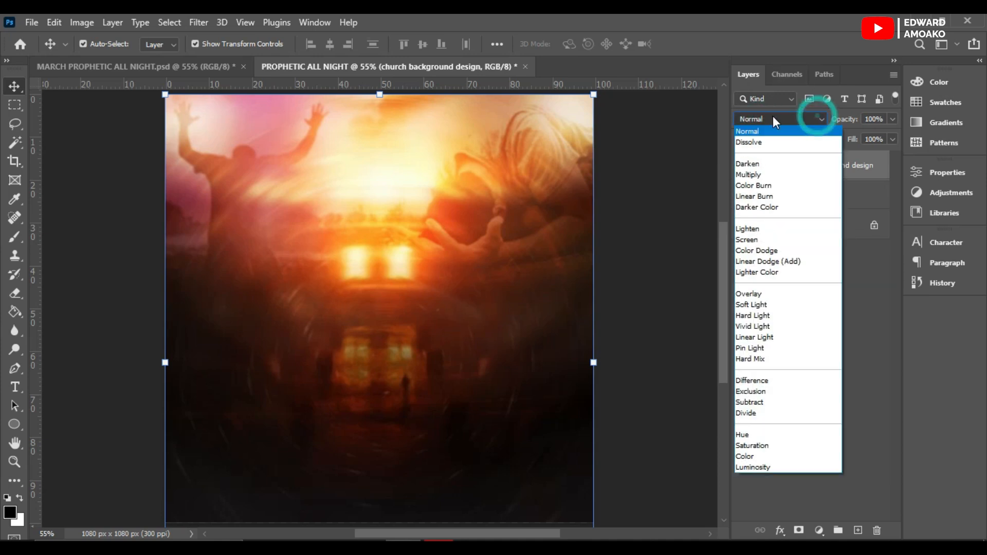
pyautogui.click(774, 119)
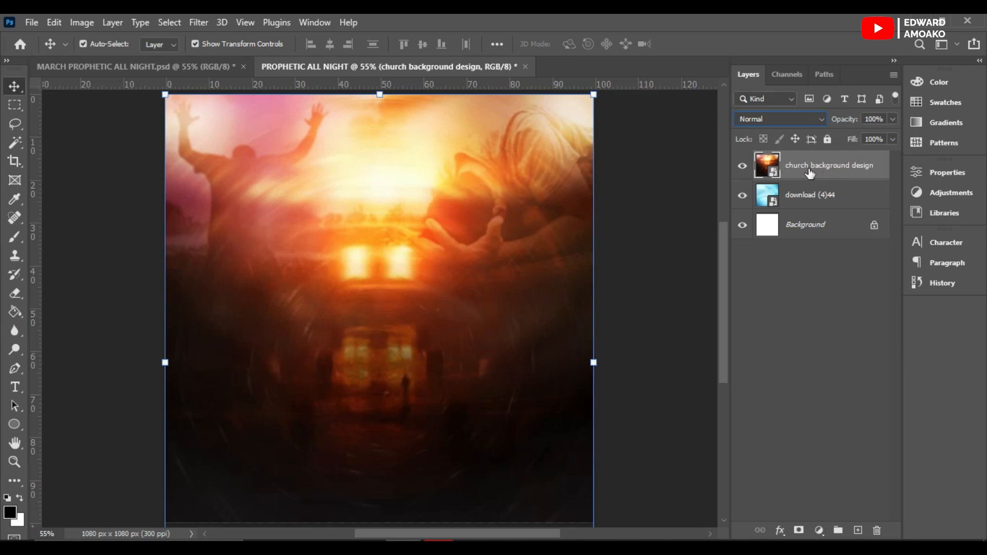
# Rasterize the church background design layer and activate the standard Eraser tool
pyautogui.rightClick(826, 171)
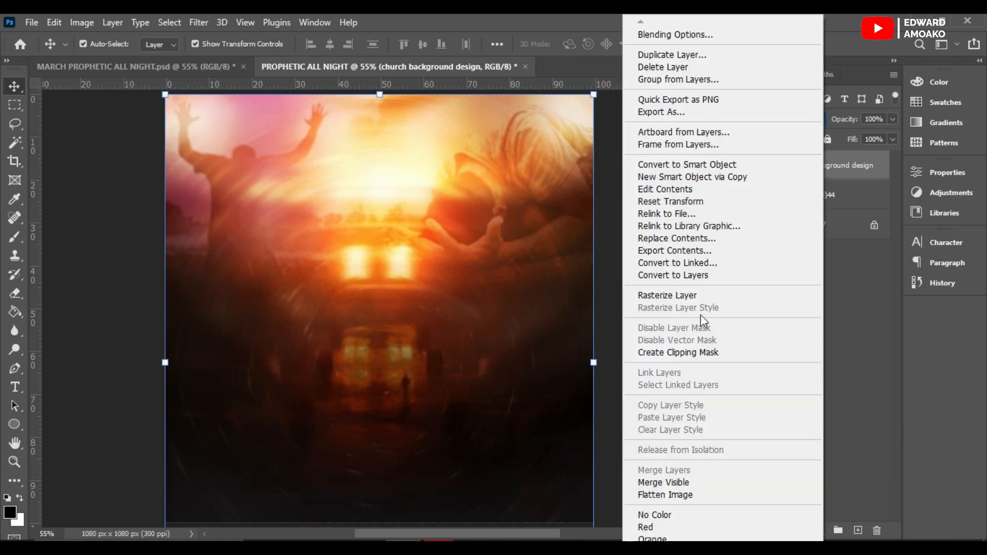
pyautogui.click(689, 295)
pyautogui.click(13, 298)
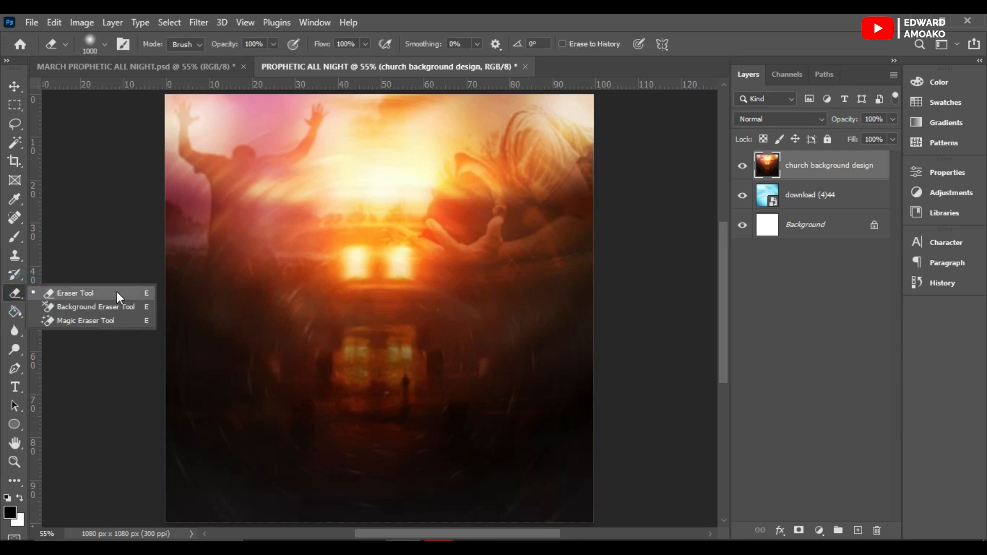
pyautogui.click(116, 292)
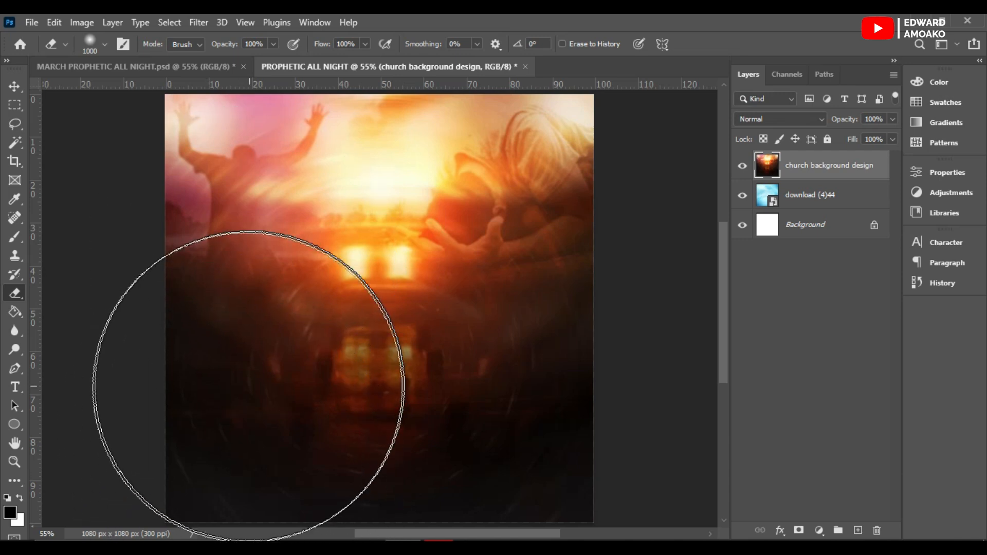
# Erase the lower part of the church image with a 1000 px brush so it blends into the blue background, and compare with the finished flyer
pyautogui.click(224, 425)
pyautogui.moveTo(225, 426)
pyautogui.mouseDown()
pyautogui.moveTo(514, 484)
pyautogui.moveTo(408, 408)
pyautogui.moveTo(174, 432)
pyautogui.mouseUp()
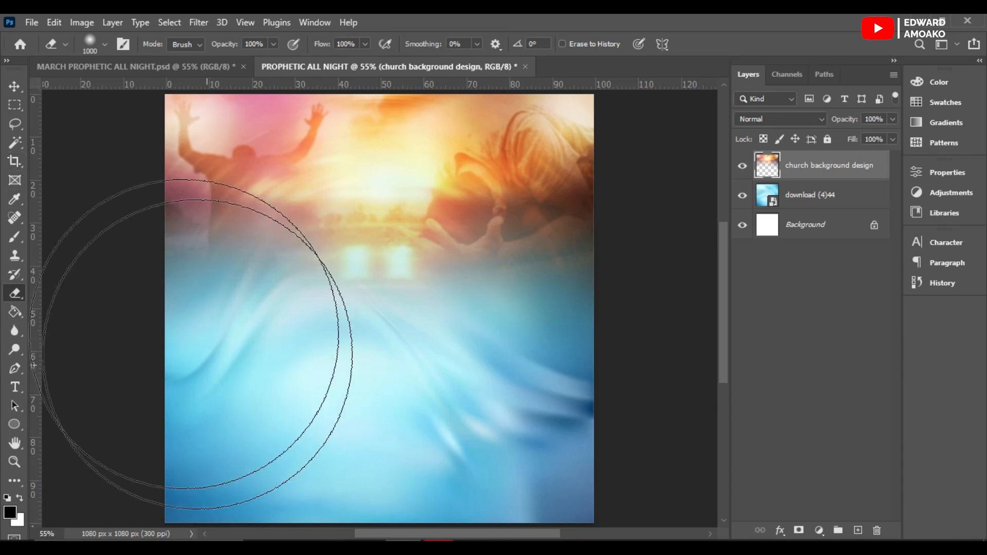
pyautogui.click(16, 85)
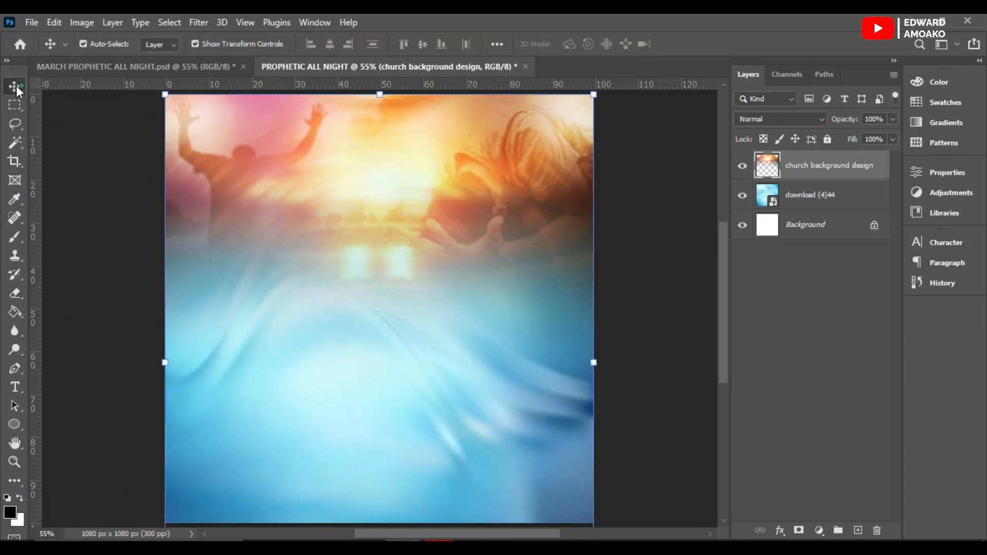
pyautogui.click(119, 66)
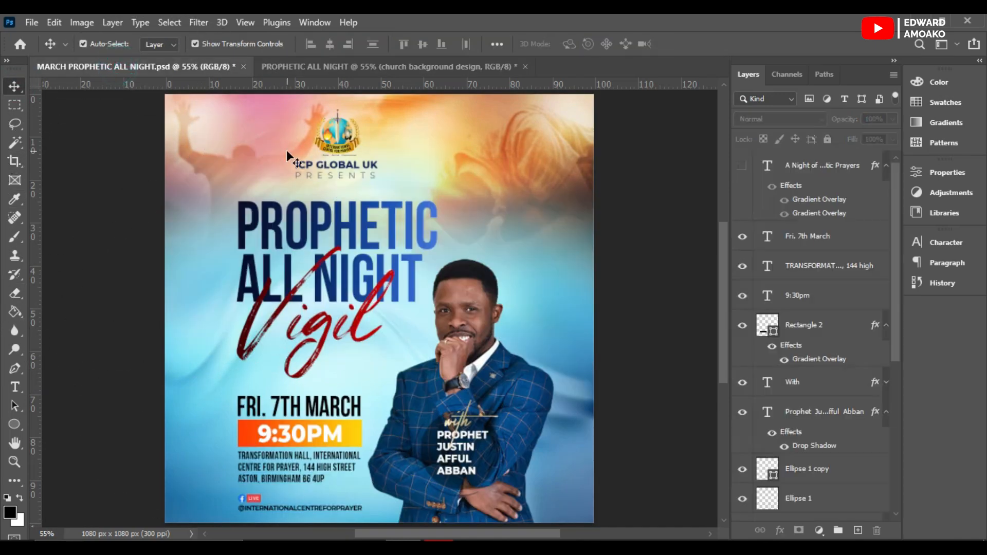
pyautogui.click(402, 72)
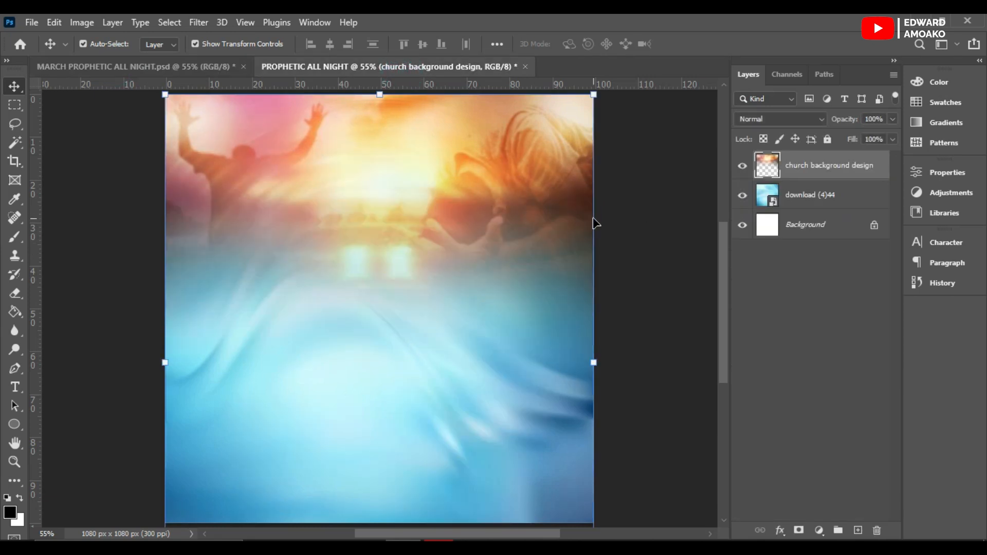
# Group the church background design and download (4)44 layers and rename the group BACKGROUND
pyautogui.keyDown('ctrl'); pyautogui.click(803, 200); pyautogui.keyUp('ctrl')
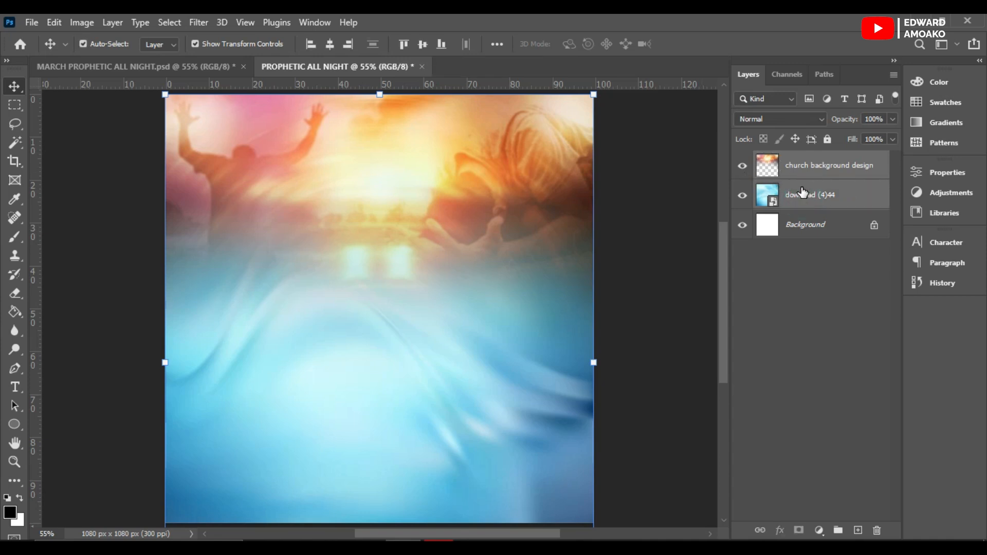
pyautogui.hotkey('ctrl', 'g')
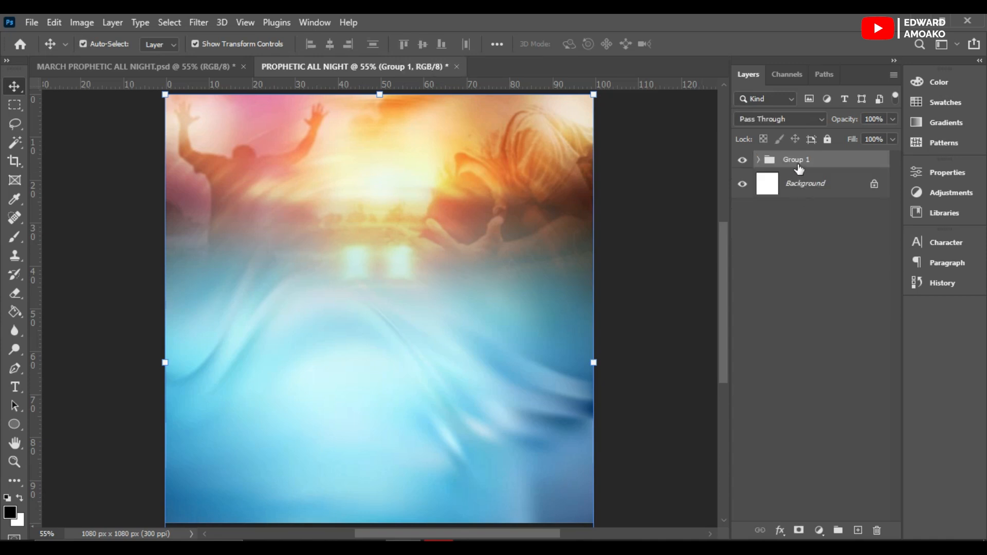
pyautogui.click(801, 160)
pyautogui.doubleClick(810, 161)
pyautogui.write('BACKGROUND')
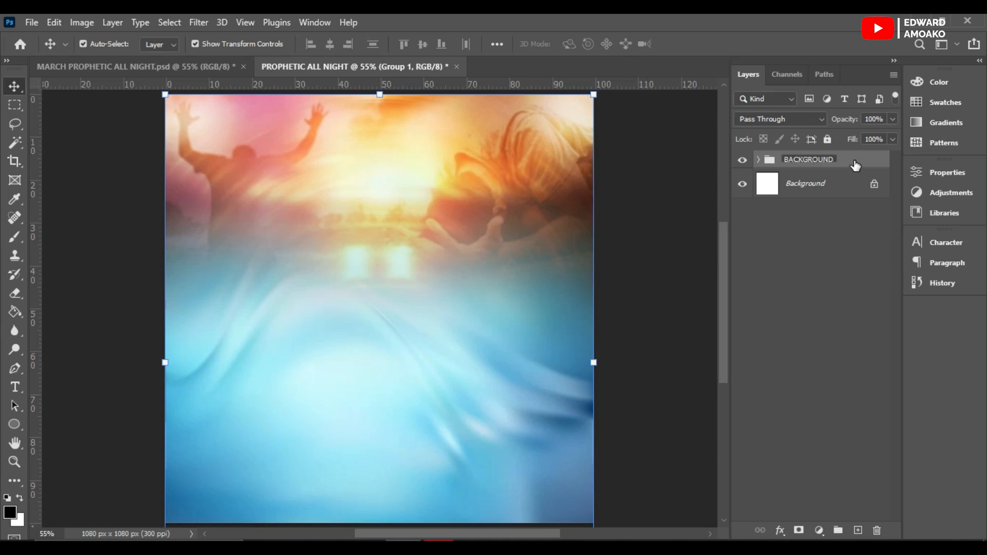
pyautogui.press('Return')
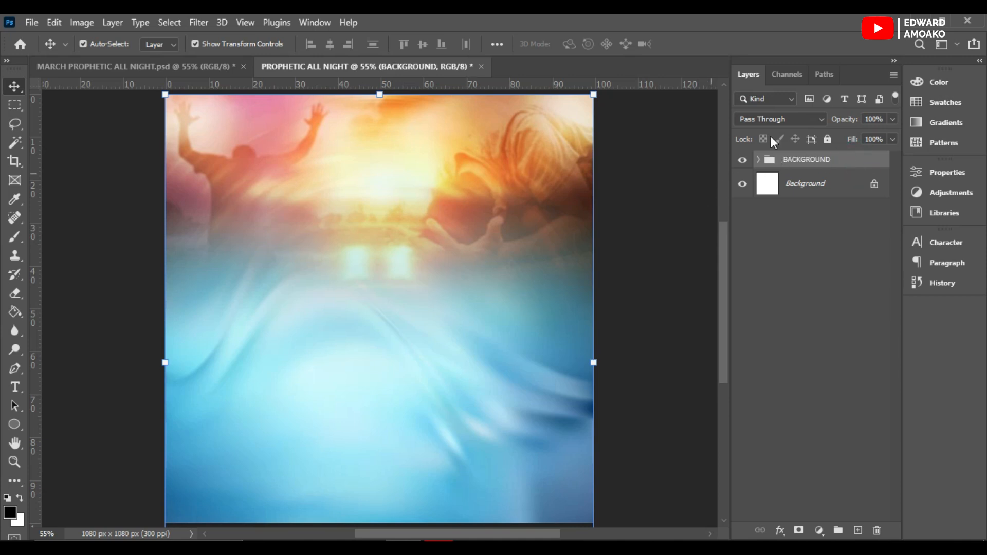
# Lock the BACKGROUND group completely and test on the canvas whether its artwork can still be selected or moved
pyautogui.click(828, 140)
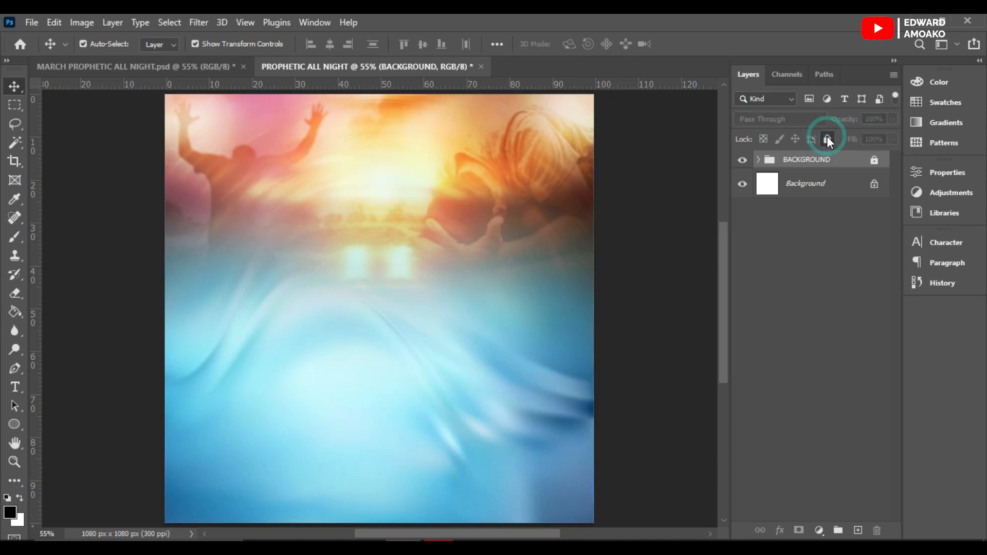
pyautogui.click(392, 360)
pyautogui.moveTo(624, 232); pyautogui.dragTo(457, 329)
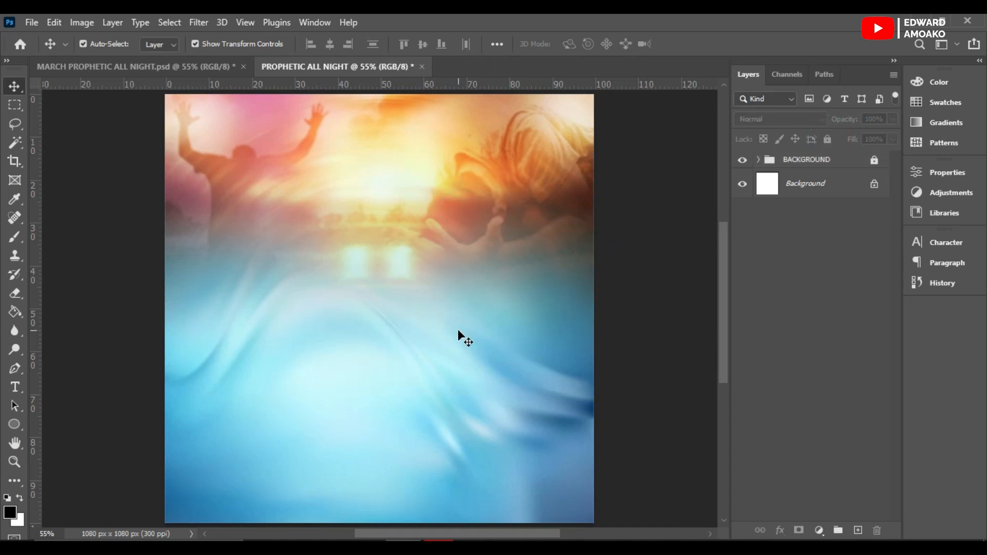
pyautogui.click(799, 160)
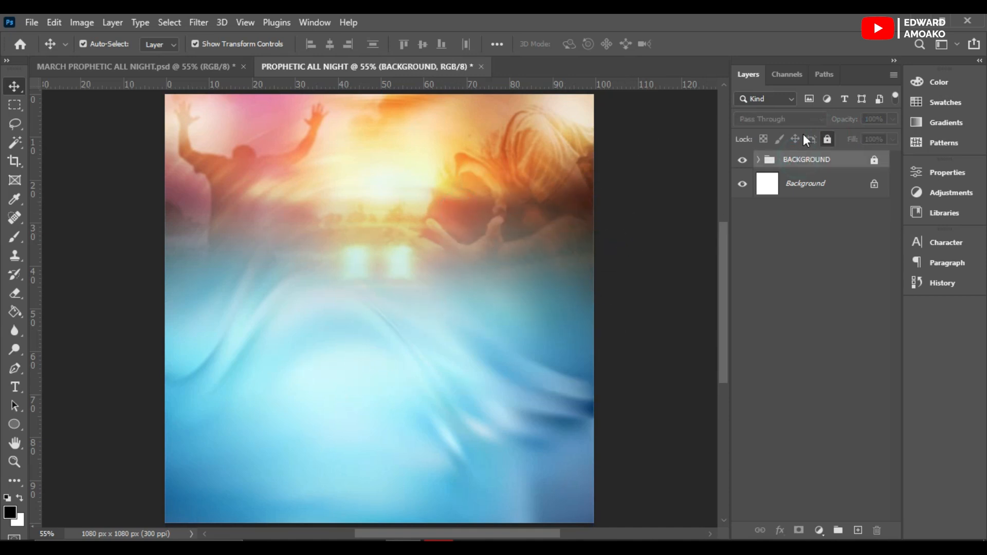
pyautogui.click(828, 138)
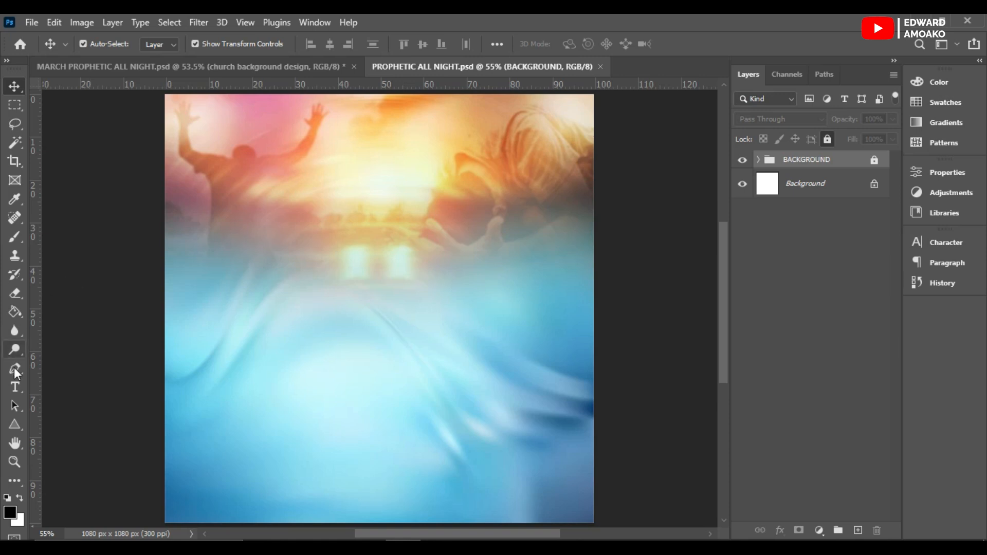
# Add horizontal text reading PROPHETIC and ALL NIGHT on two lines over the upper canvas, in black Bebas Neue Bold at 18 pt
pyautogui.click(20, 389)
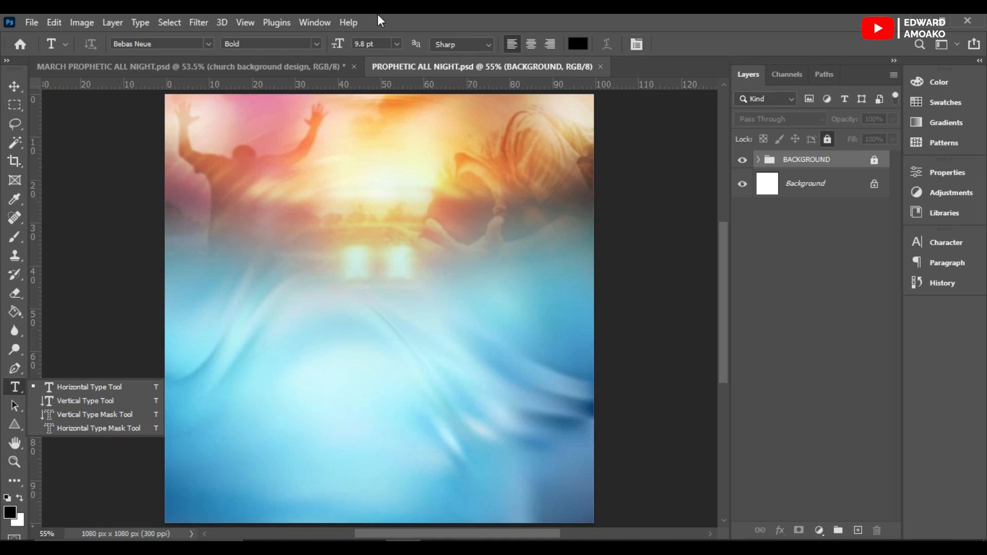
pyautogui.click(307, 23)
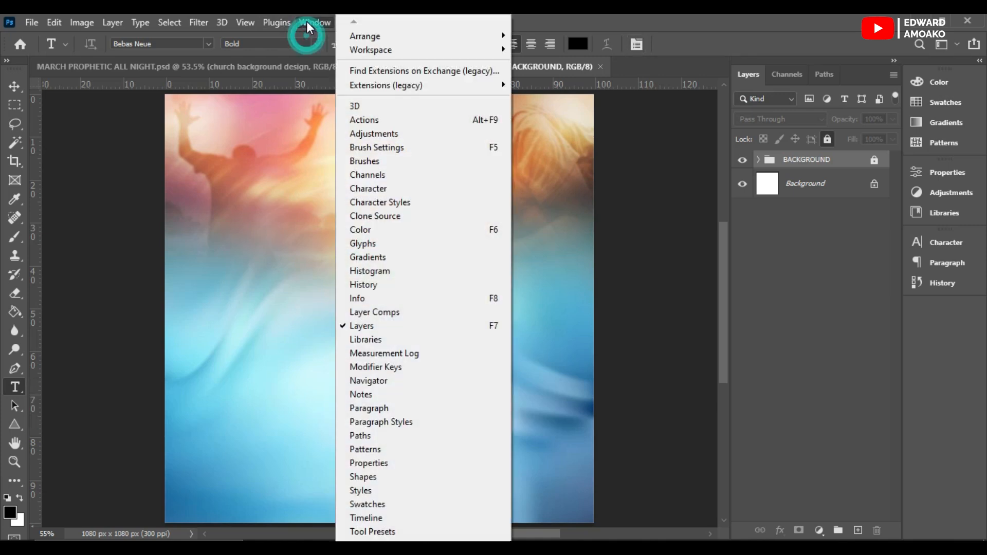
pyautogui.click(372, 188)
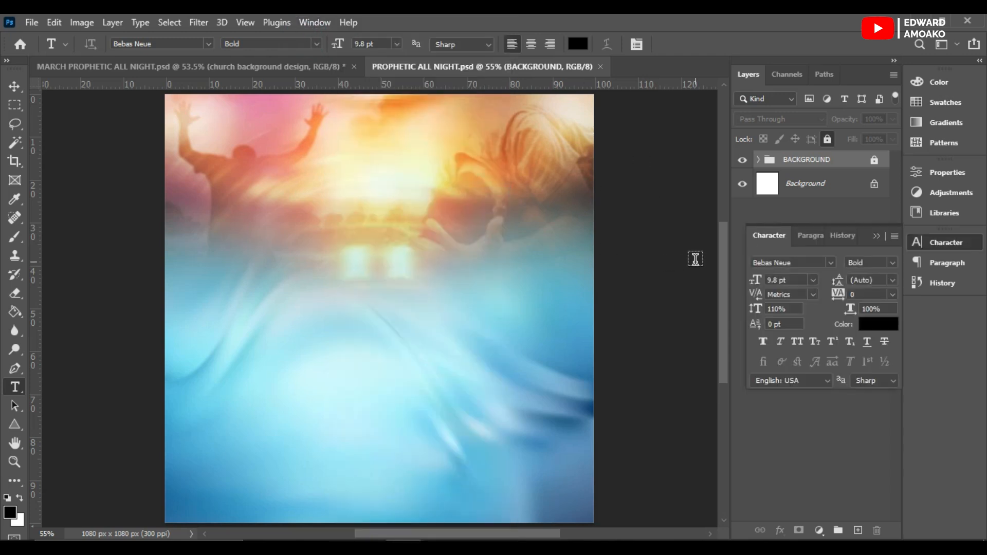
pyautogui.click(813, 279)
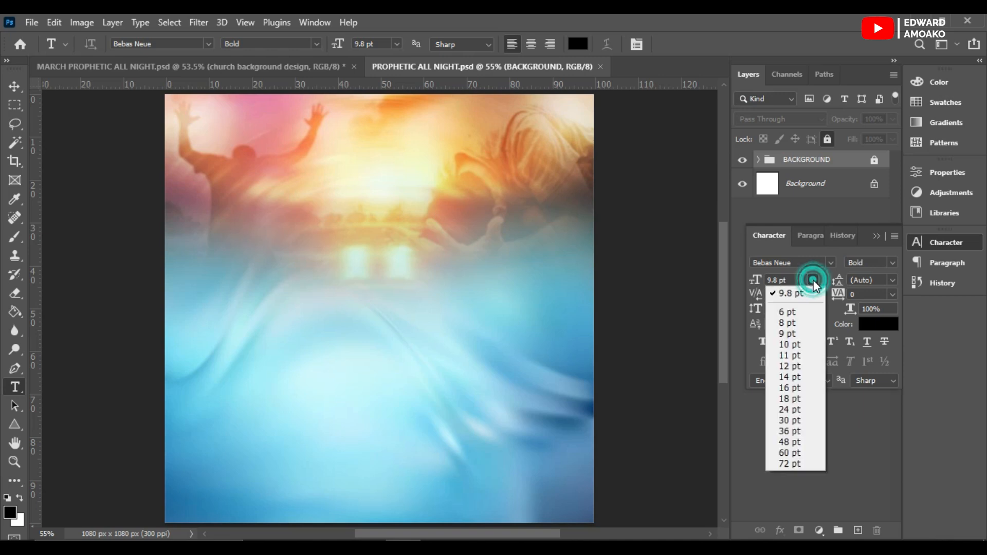
pyautogui.click(795, 400)
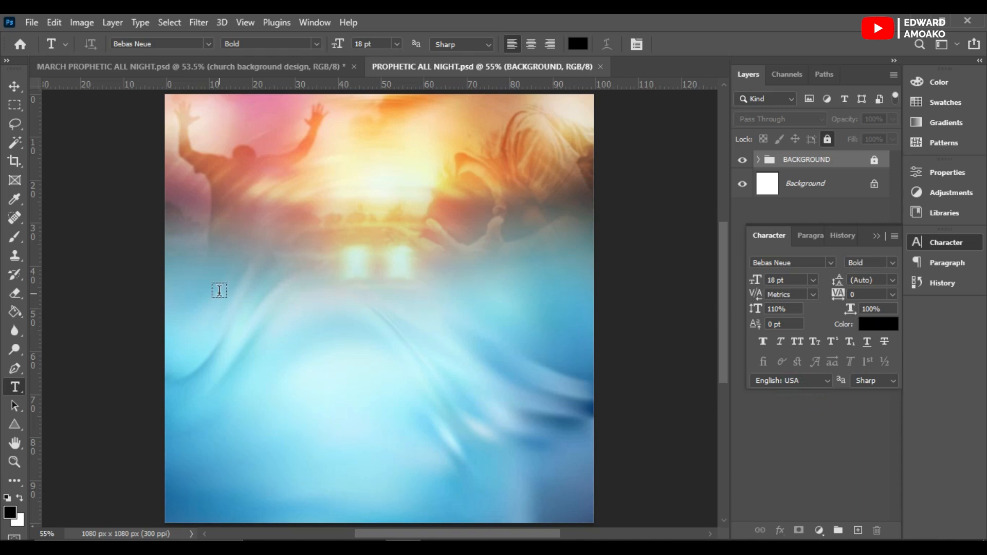
pyautogui.click(260, 251)
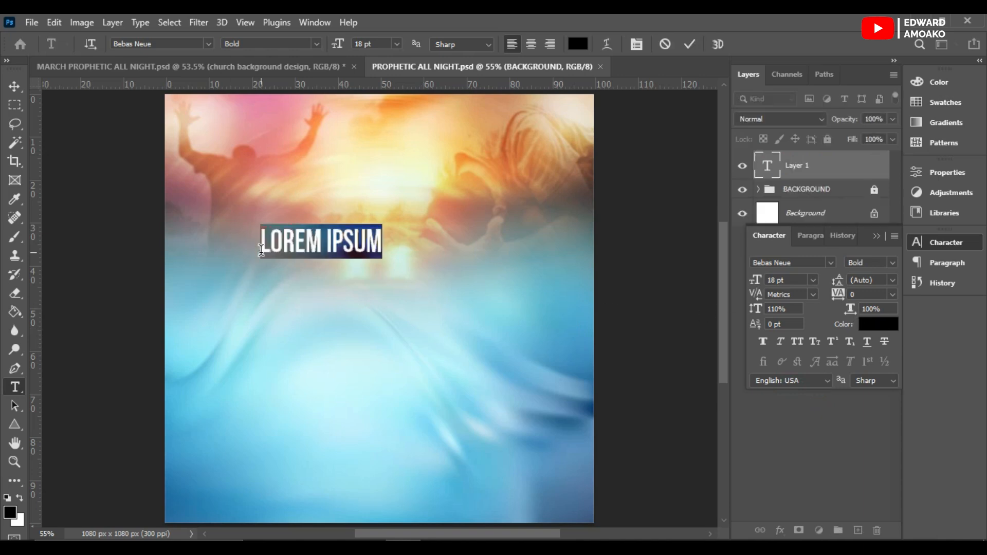
pyautogui.write('PROPHETIC')
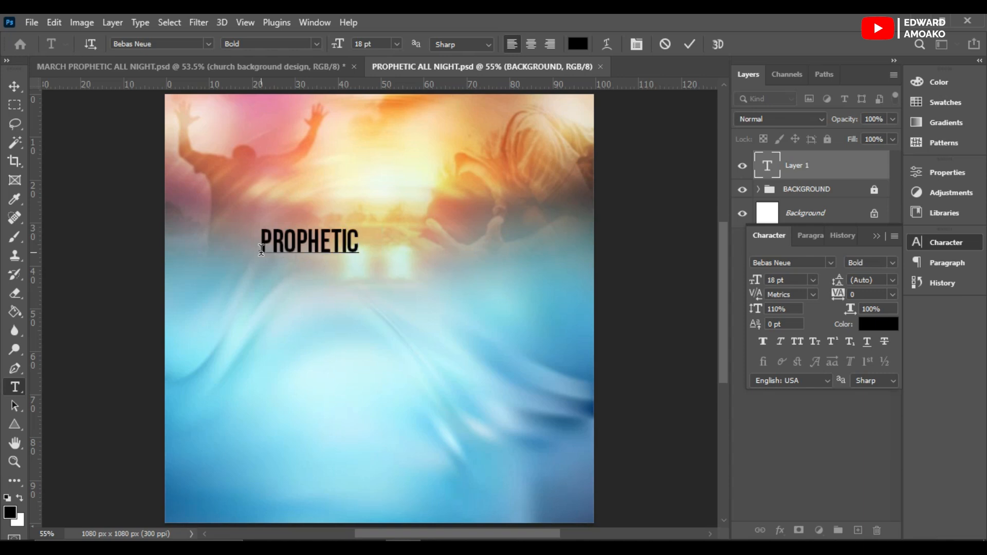
pyautogui.press('Return')
pyautogui.write('ALL')
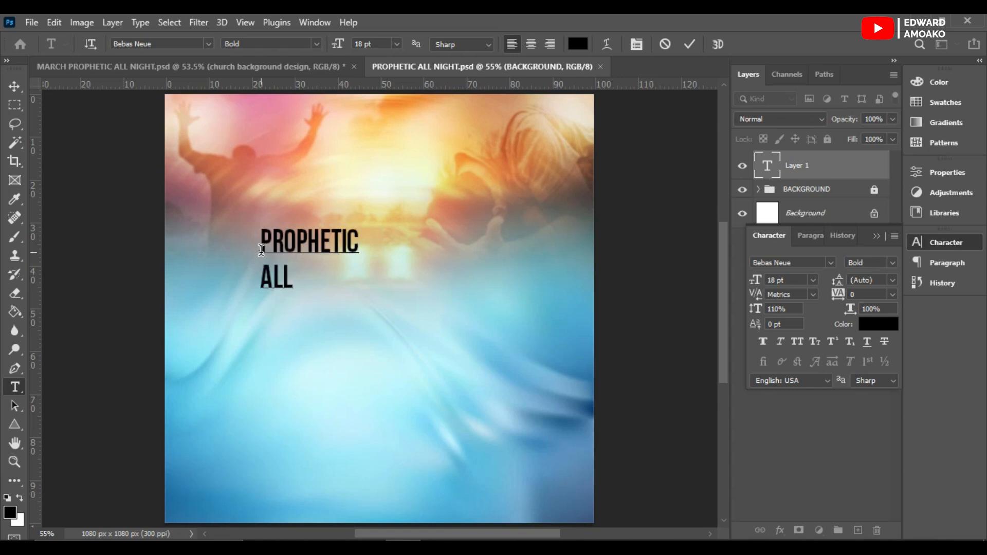
pyautogui.write(' NIGHT')
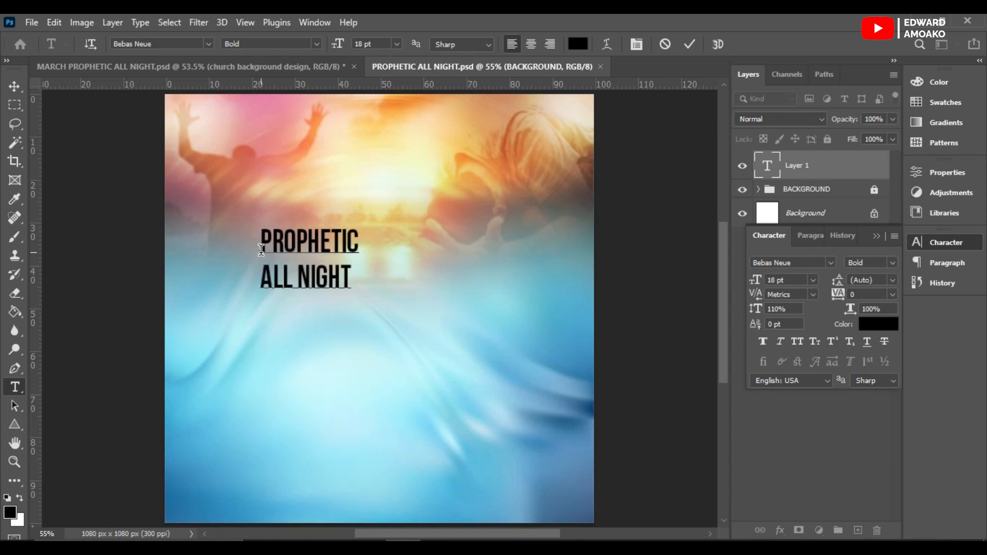
pyautogui.click(689, 44)
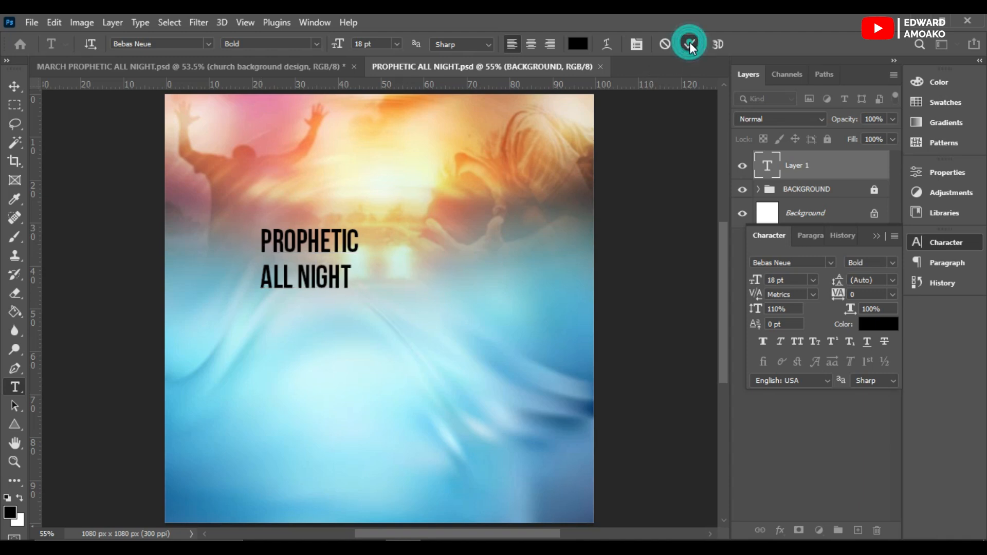
# Enlarge the PROPHETIC ALL NIGHT text to 29 pt and move it toward the canvas's left side
pyautogui.moveTo(756, 281); pyautogui.dragTo(779, 281)
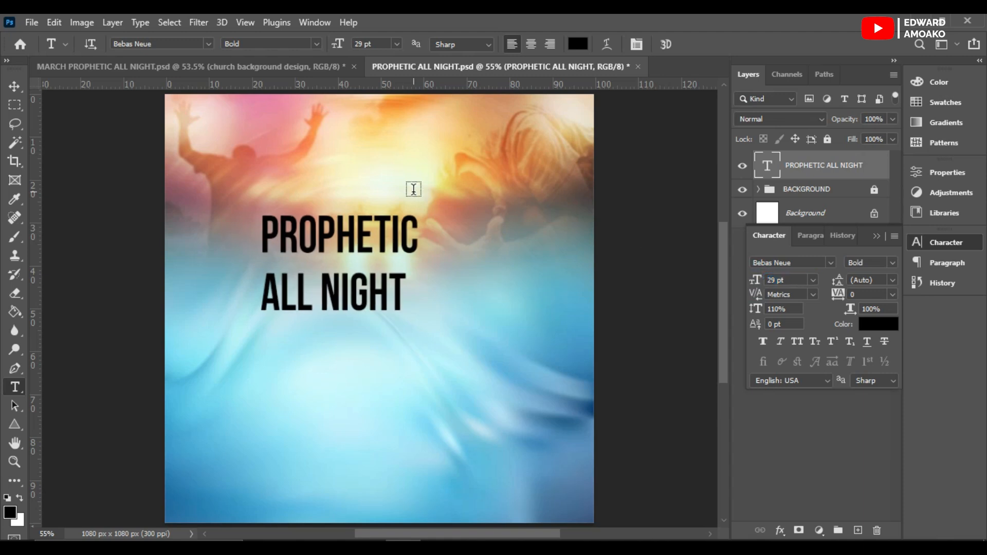
pyautogui.click(14, 86)
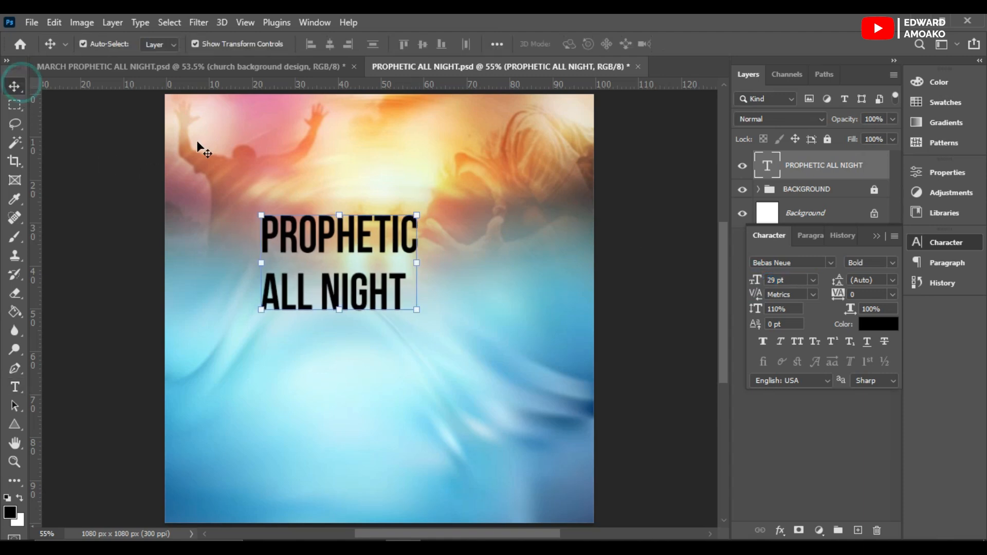
pyautogui.moveTo(326, 258); pyautogui.dragTo(291, 255)
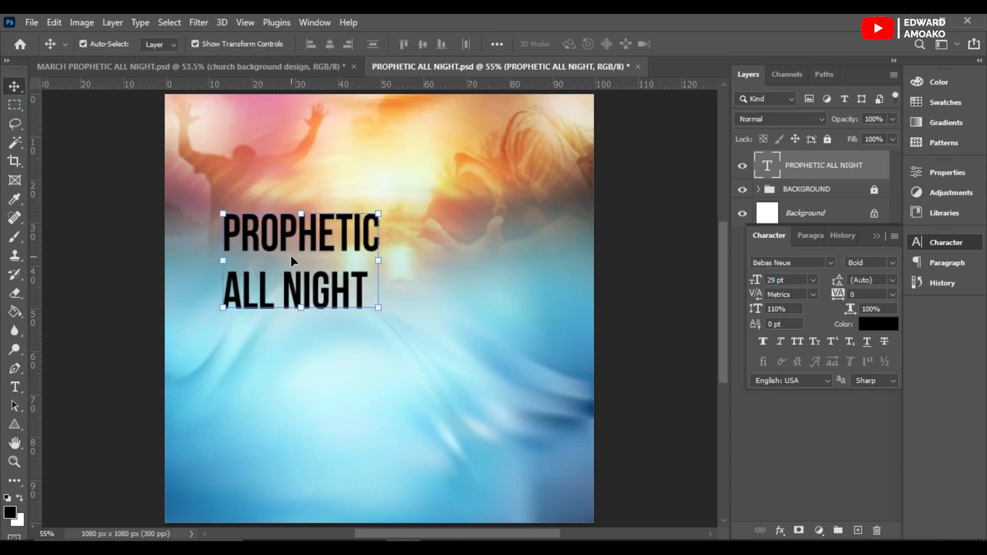
# With rulers shown in percent, place a horizontal guide above the title and a vertical guide along its left edge, aligning the title to them
pyautogui.moveTo(307, 83); pyautogui.dragTo(294, 26)
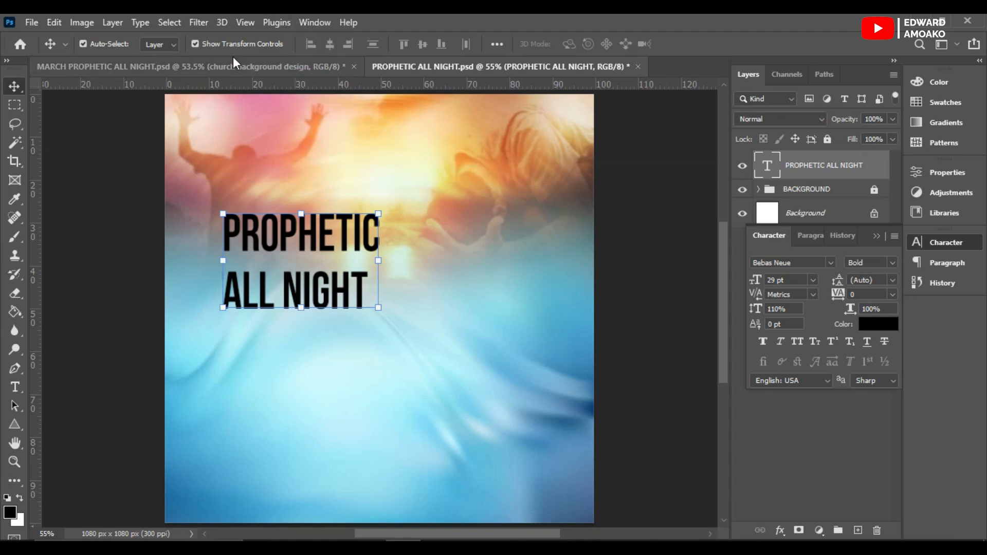
pyautogui.click(244, 22)
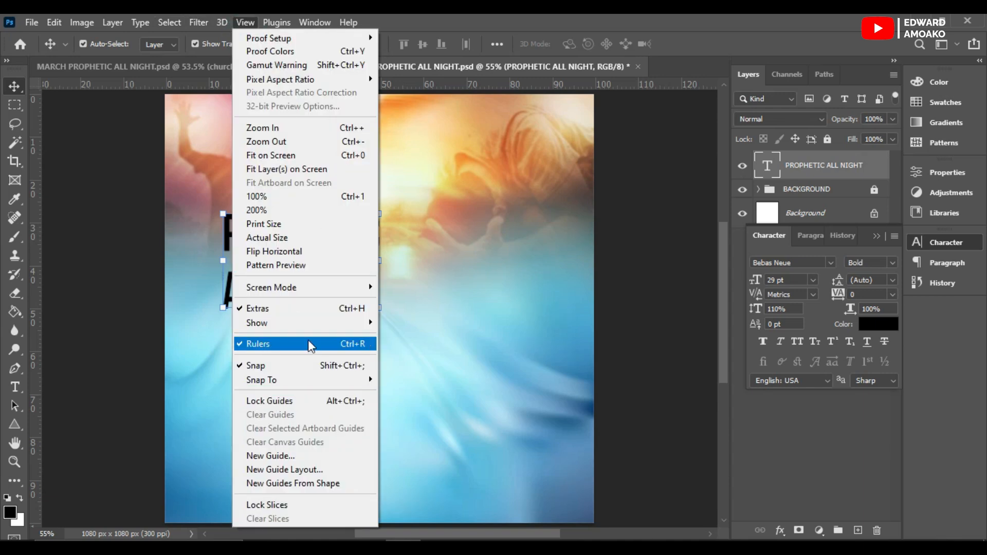
pyautogui.click(394, 84)
pyautogui.rightClick(395, 84)
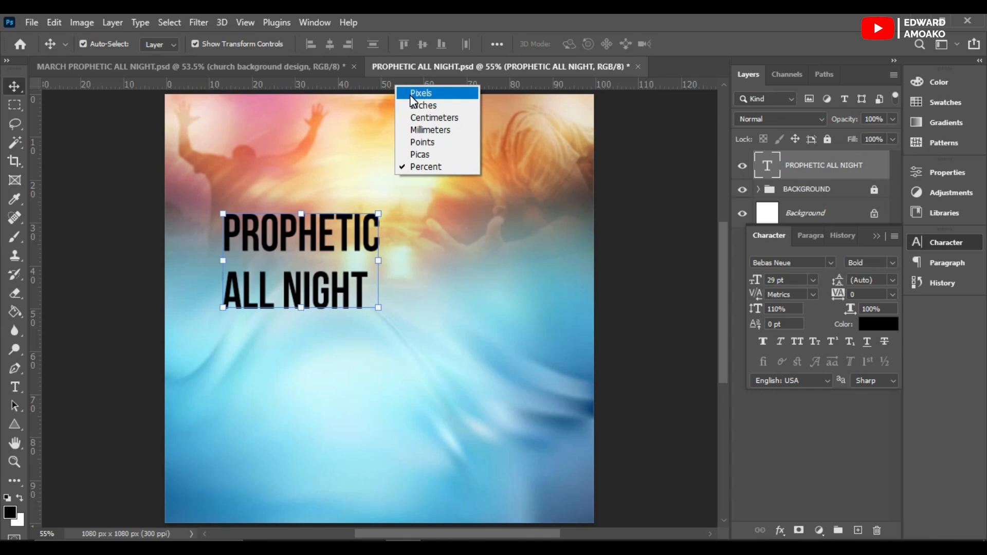
pyautogui.click(421, 167)
pyautogui.moveTo(273, 85); pyautogui.dragTo(264, 226)
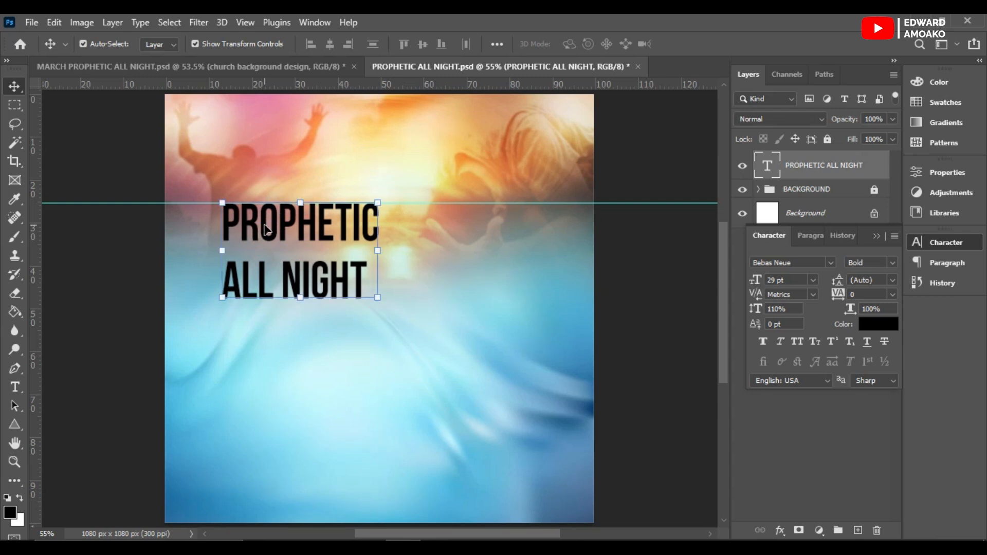
pyautogui.moveTo(37, 310); pyautogui.dragTo(223, 317)
# Set the title's font size to 36 pt and its leading to 31 pt, and move it down until its top meets the horizontal guide
pyautogui.moveTo(833, 282); pyautogui.dragTo(830, 281)
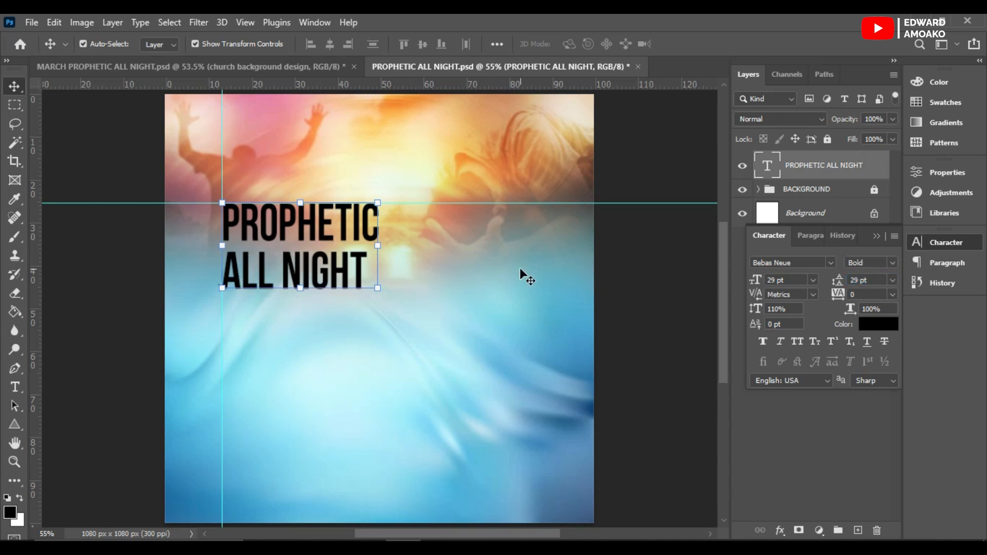
pyautogui.moveTo(838, 280)
pyautogui.mouseDown()
pyautogui.moveTo(828, 281)
pyautogui.moveTo(836, 280)
pyautogui.mouseUp()
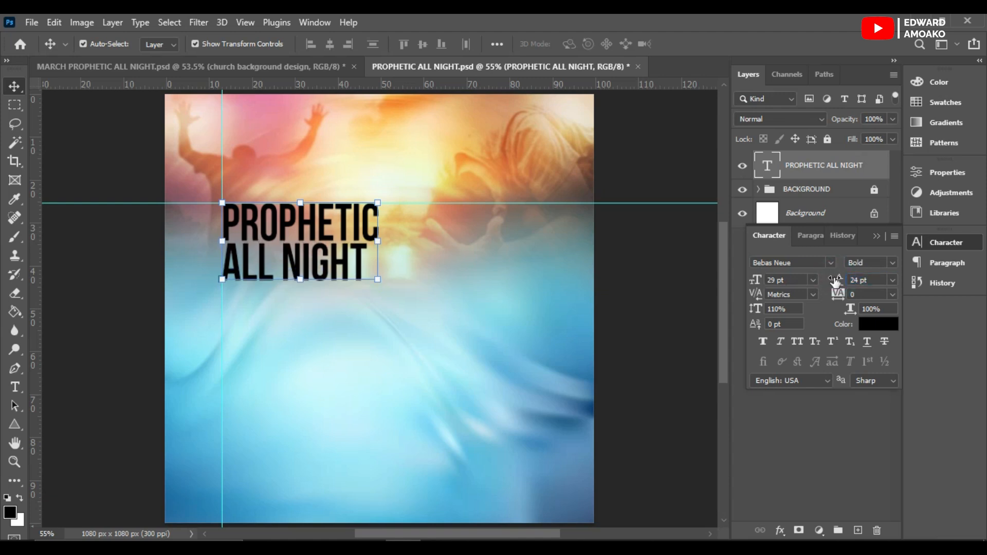
pyautogui.moveTo(760, 279); pyautogui.dragTo(764, 281)
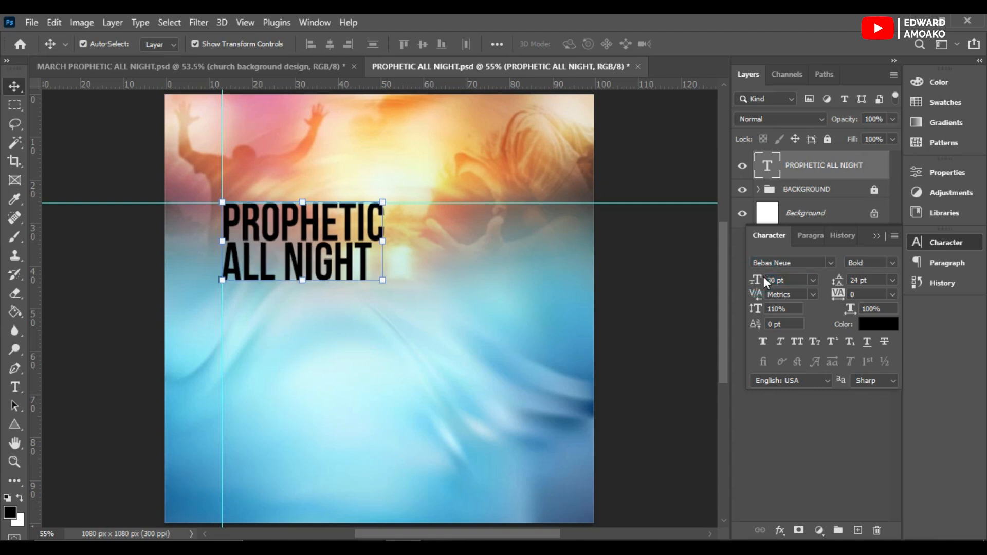
pyautogui.click(814, 280)
pyautogui.click(785, 434)
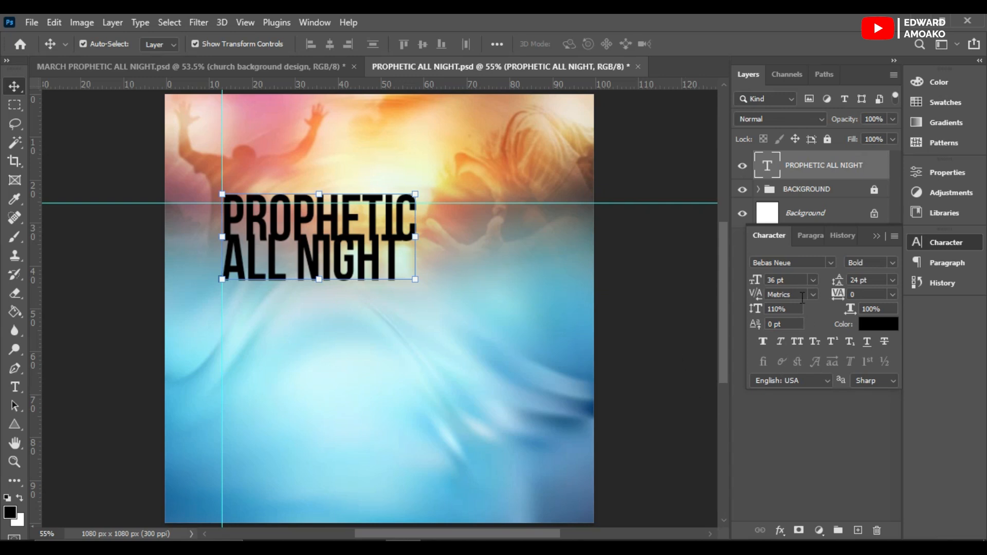
pyautogui.moveTo(837, 282); pyautogui.dragTo(844, 281)
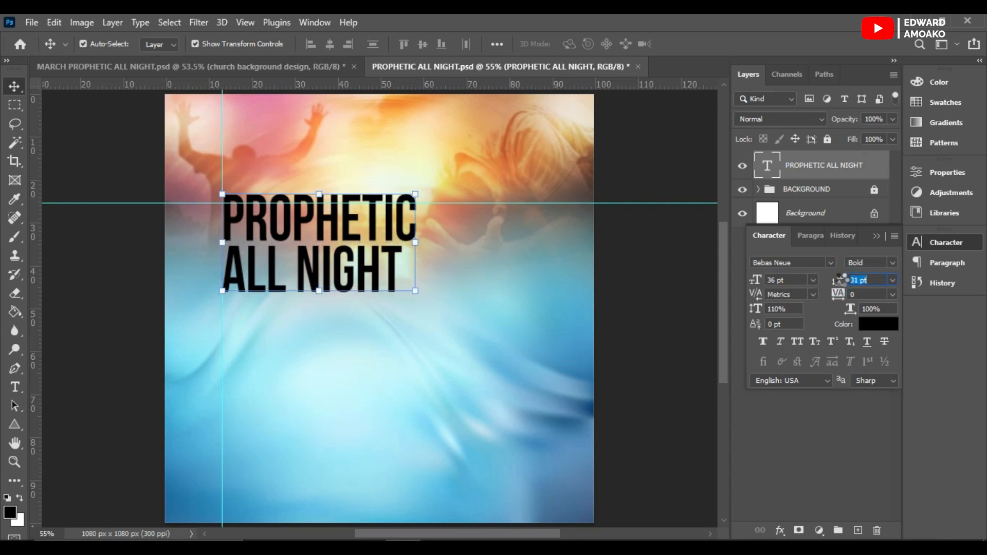
pyautogui.moveTo(374, 251); pyautogui.dragTo(374, 255)
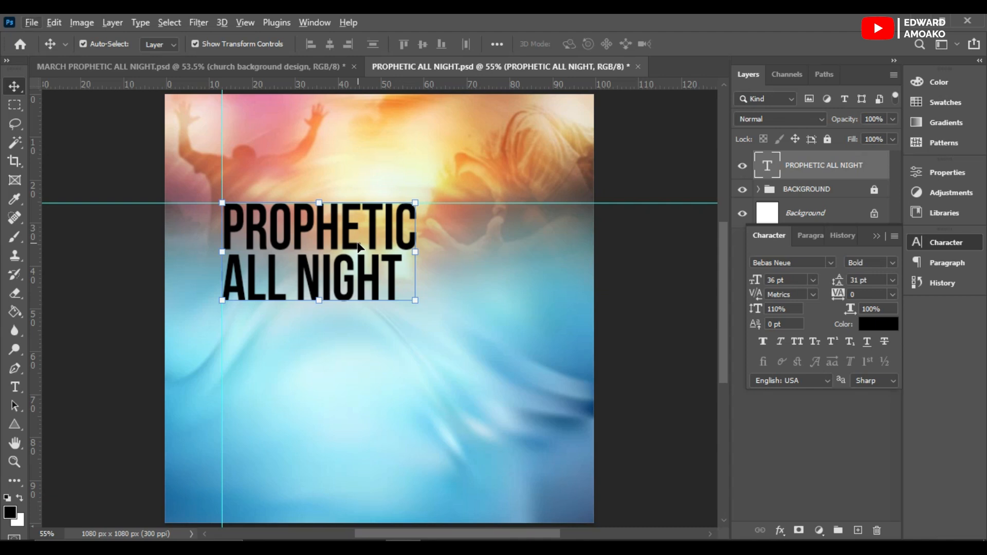
# Duplicate the PROPHETIC ALL NIGHT text below the original and replace the copy's wording with Vigil
pyautogui.moveTo(359, 246); pyautogui.dragTo(377, 375)
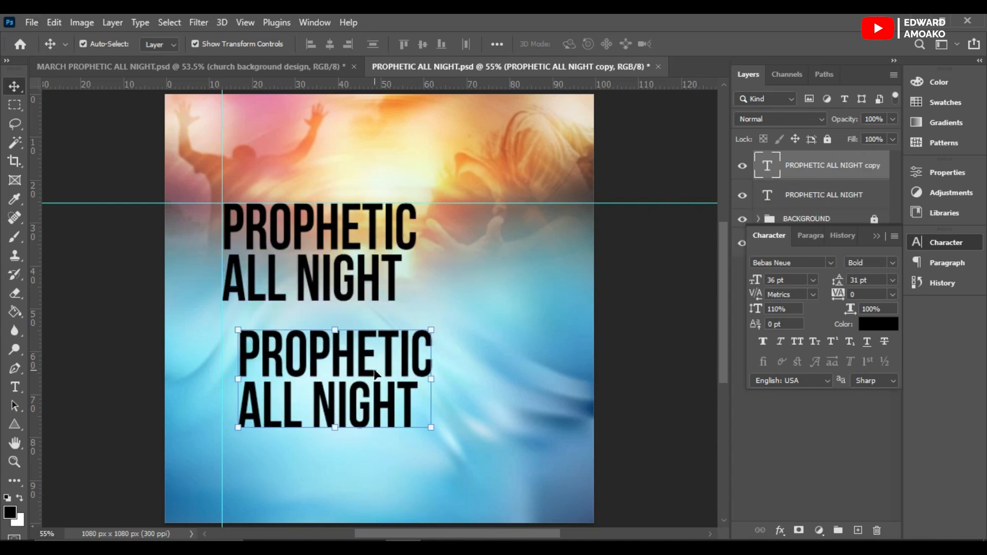
pyautogui.doubleClick(366, 369)
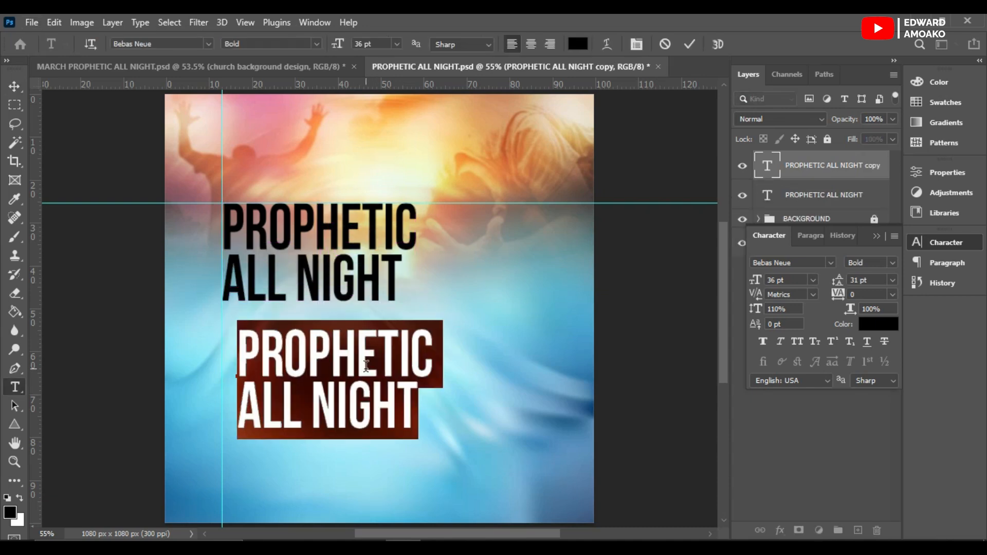
pyautogui.write('VIGIL')
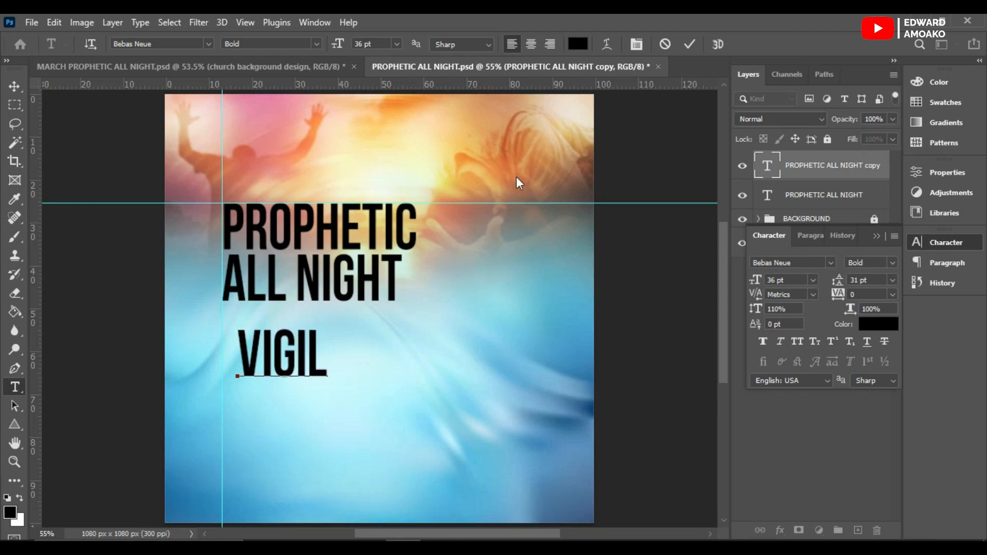
pyautogui.click(689, 45)
pyautogui.press('v')
# Set the Vigil text in the Disabled Demo font at 62 pt and move it up to overlap the lower part of ALL NIGHT
pyautogui.click(832, 262)
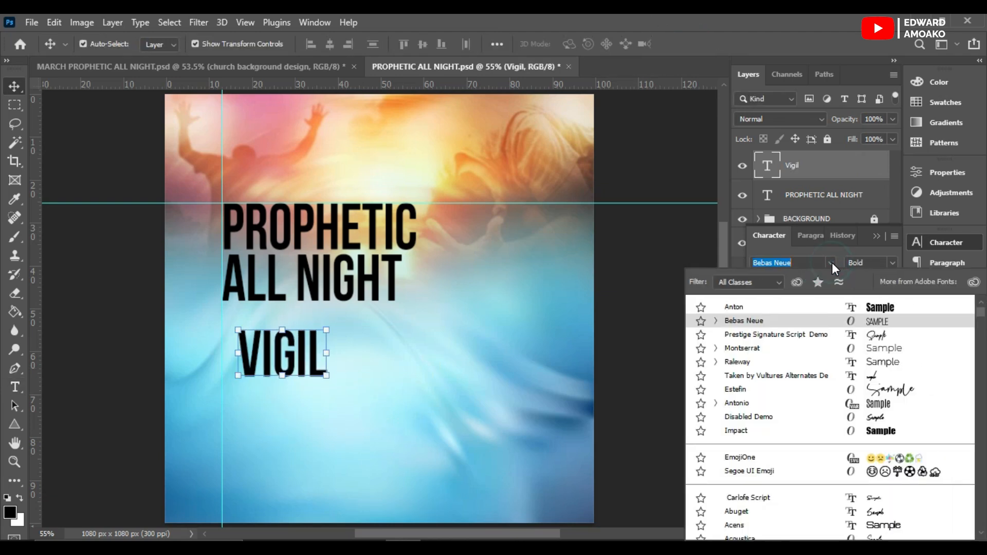
pyautogui.write('disa')
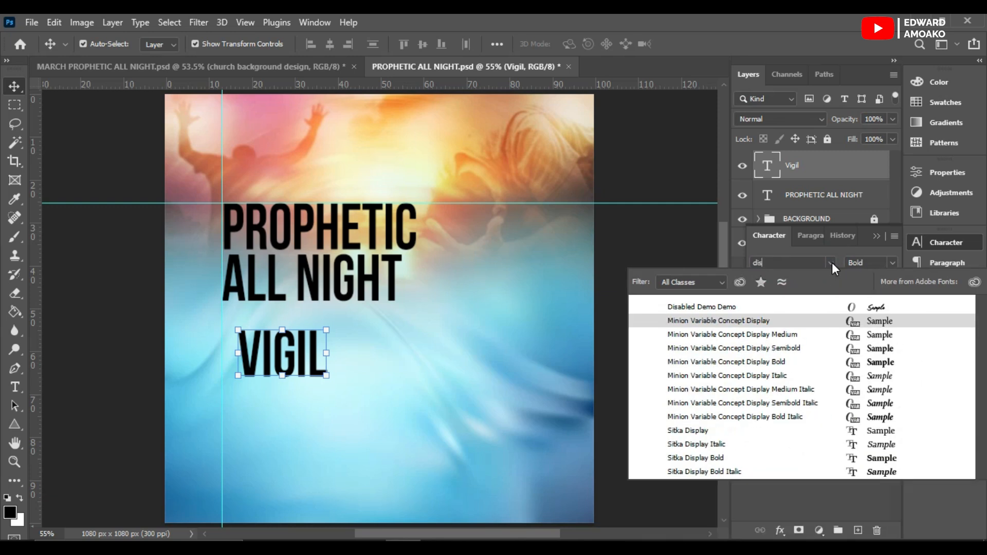
pyautogui.click(785, 310)
pyautogui.moveTo(755, 281); pyautogui.dragTo(769, 281)
pyautogui.moveTo(367, 343); pyautogui.dragTo(364, 313)
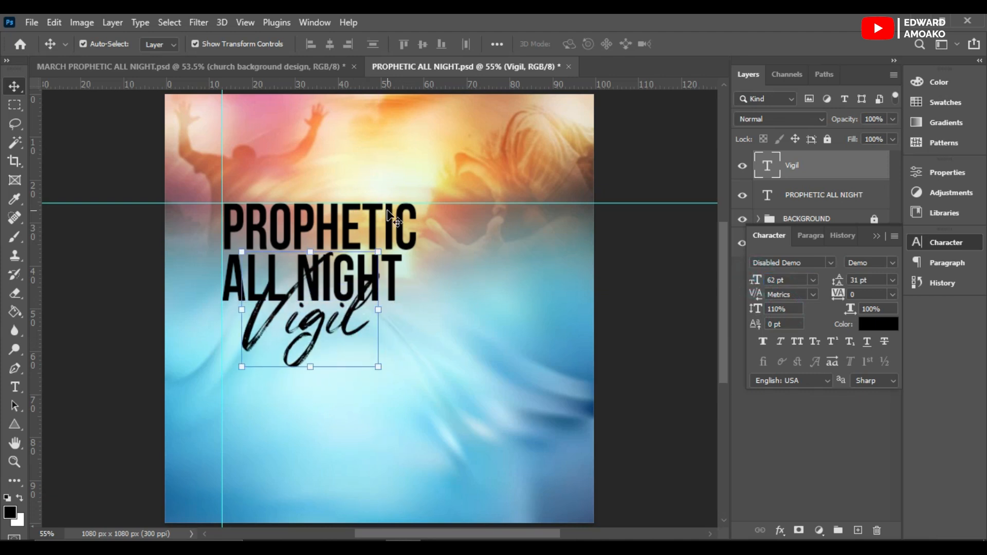
# Remove the horizontal guide, move the PROPHETIC ALL NIGHT title slightly up, and scale it down to 95.67%
pyautogui.moveTo(425, 203); pyautogui.dragTo(391, 77)
pyautogui.moveTo(292, 232); pyautogui.dragTo(291, 221)
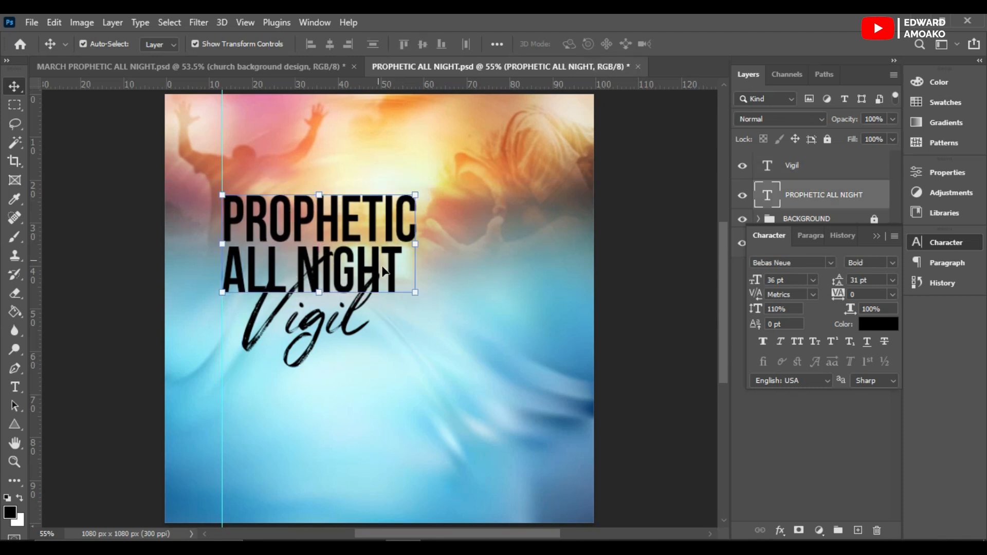
pyautogui.moveTo(410, 287)
pyautogui.mouseDown()
pyautogui.moveTo(422, 310)
pyautogui.moveTo(409, 303)
pyautogui.mouseUp()
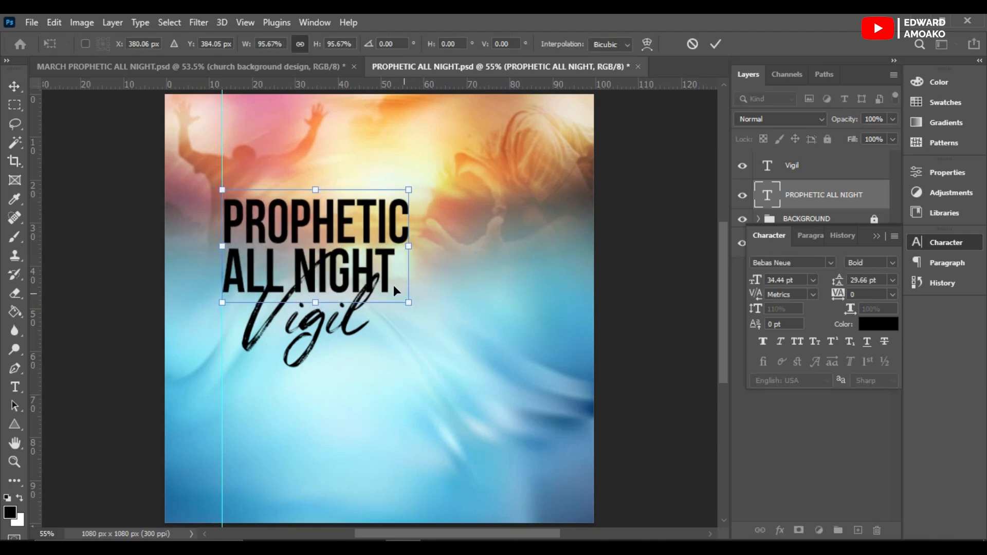
pyautogui.press('Return')
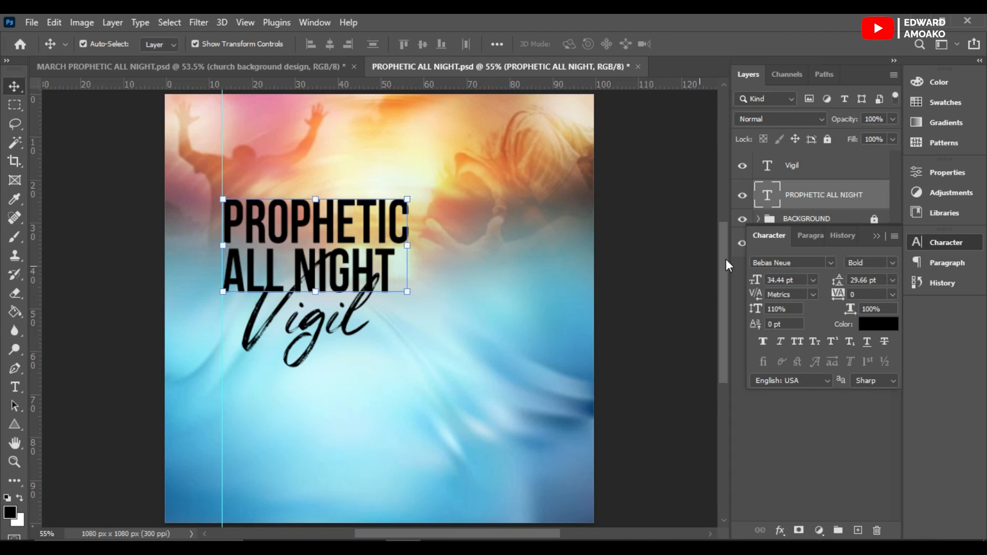
pyautogui.click(877, 237)
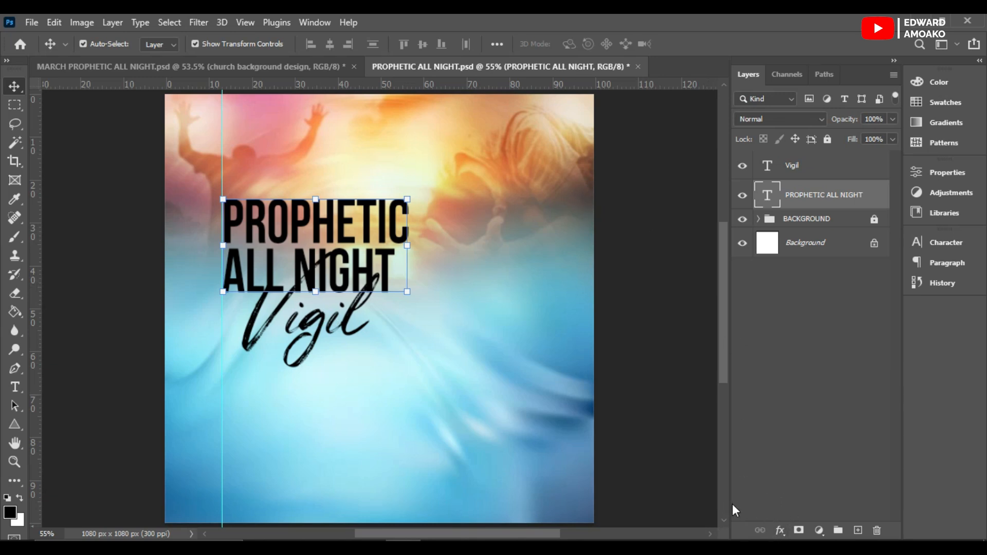
# Add a Gradient Overlay to the PROPHETIC ALL NIGHT title using the RB Blue Gradient 04 preset
pyautogui.click(780, 531)
pyautogui.click(800, 486)
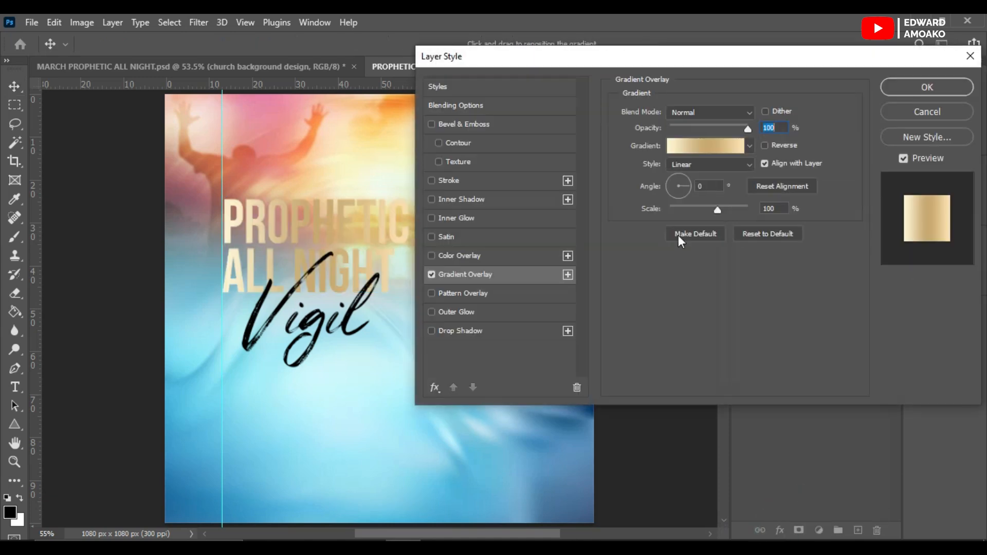
pyautogui.moveTo(653, 69); pyautogui.dragTo(719, 70)
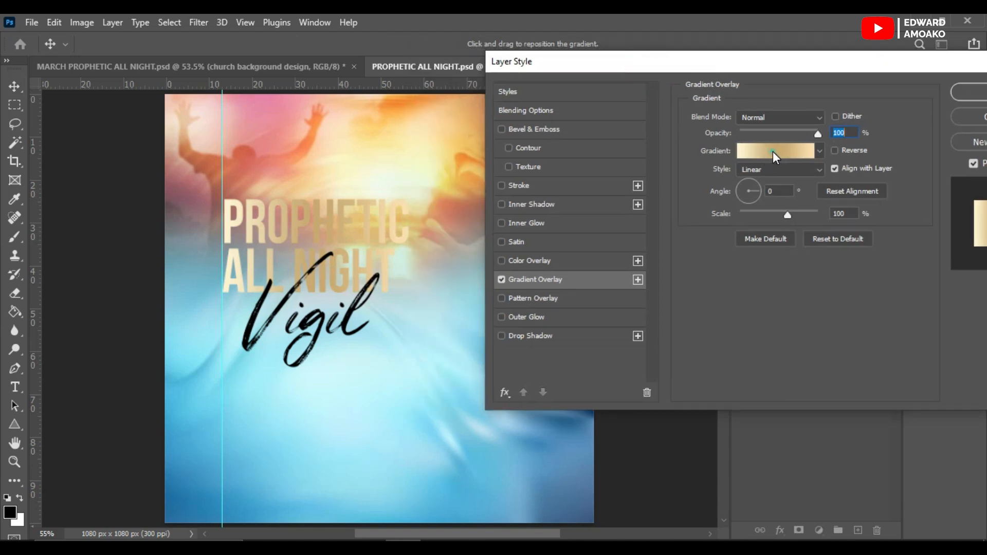
pyautogui.click(773, 152)
pyautogui.moveTo(881, 103); pyautogui.dragTo(877, 169)
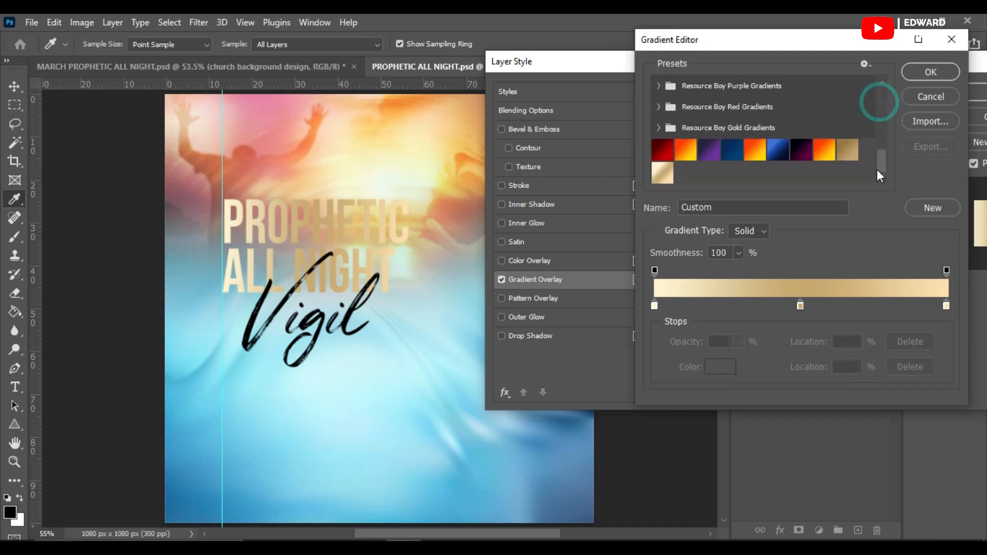
pyautogui.click(779, 154)
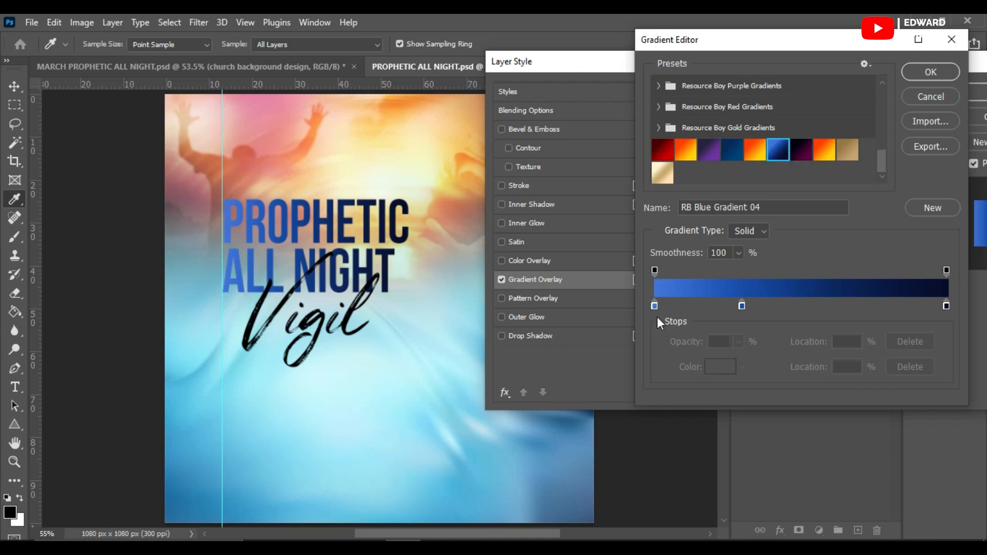
# Try RB Blue Gradient 02 from the Resource Boy Blue Gradients presets, and settle on RB Blue Gradient 04 for the title
pyautogui.moveTo(880, 159)
pyautogui.mouseDown()
pyautogui.moveTo(873, 129)
pyautogui.moveTo(875, 145)
pyautogui.mouseUp()
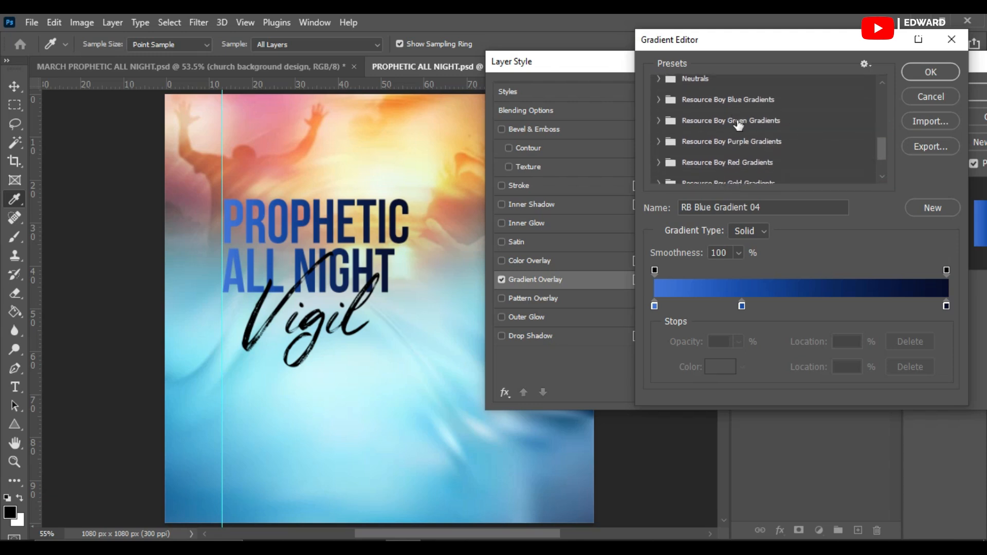
pyautogui.moveTo(882, 156)
pyautogui.mouseDown()
pyautogui.moveTo(881, 144)
pyautogui.moveTo(878, 173)
pyautogui.mouseUp()
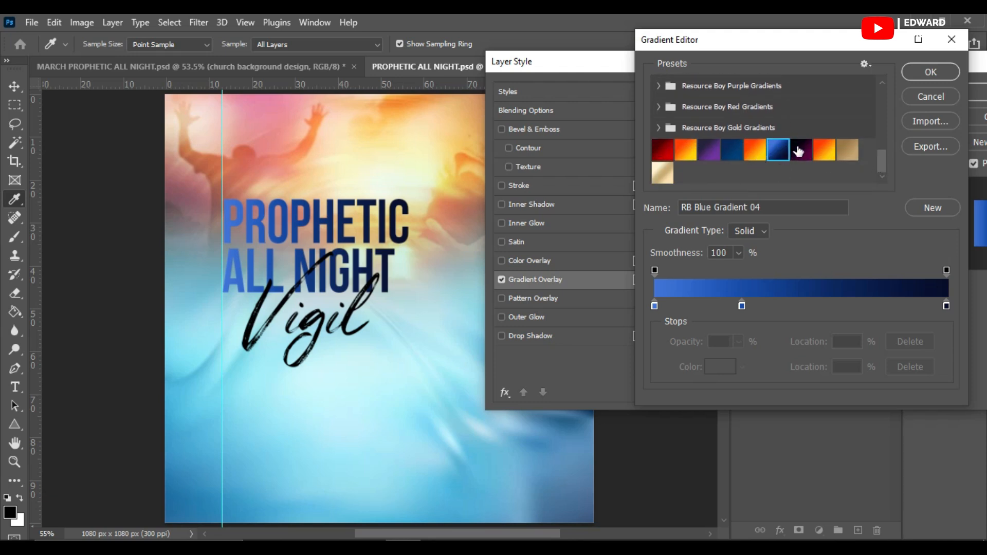
pyautogui.moveTo(880, 158); pyautogui.dragTo(880, 147)
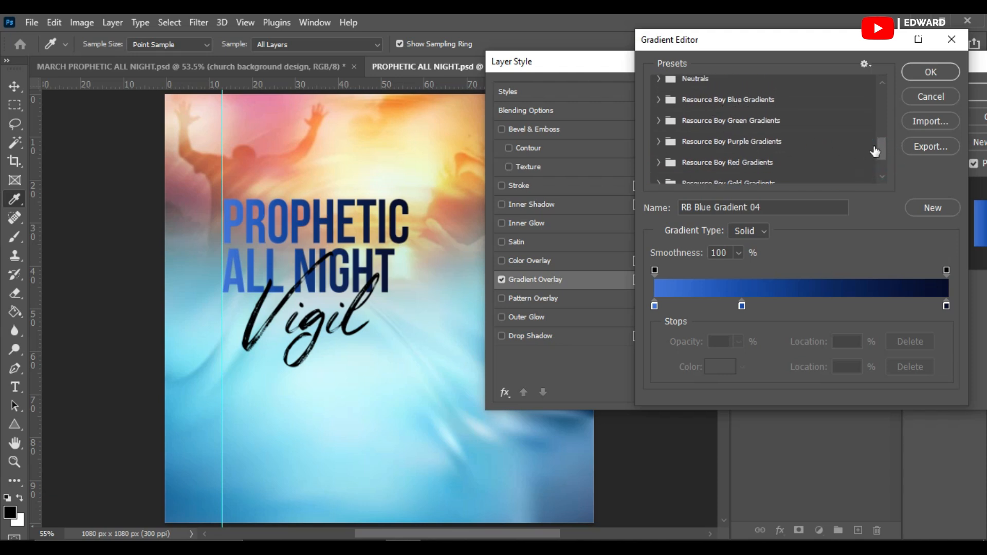
pyautogui.click(660, 100)
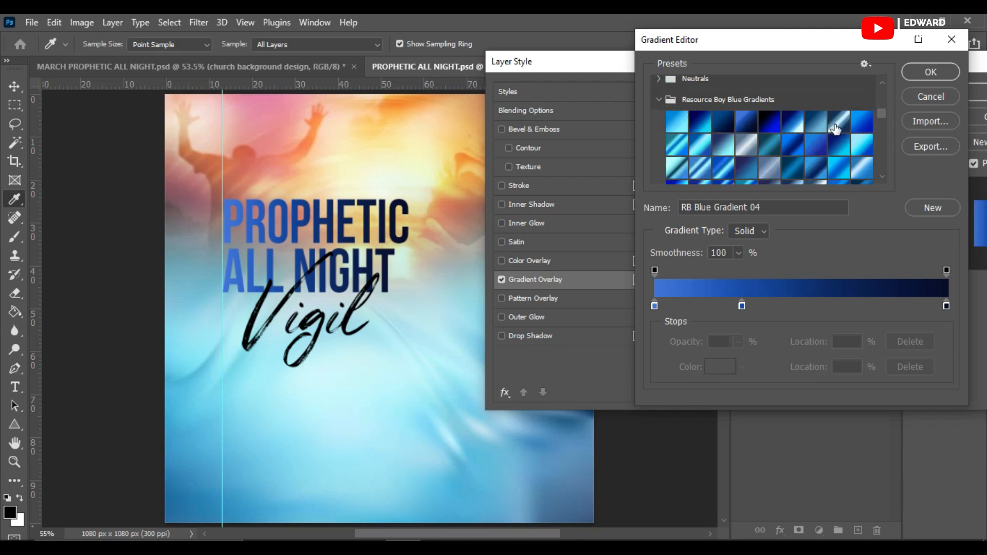
pyautogui.click(704, 123)
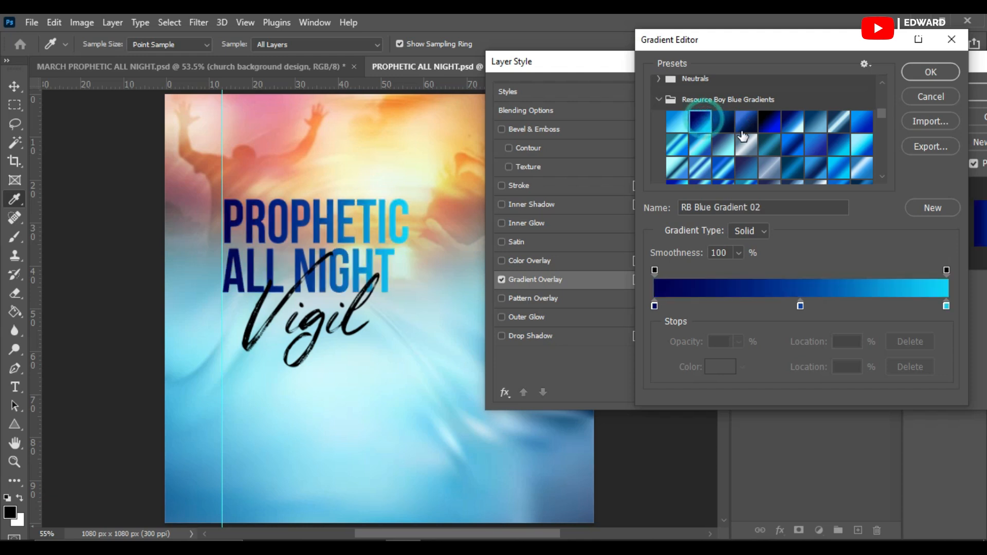
pyautogui.click(740, 125)
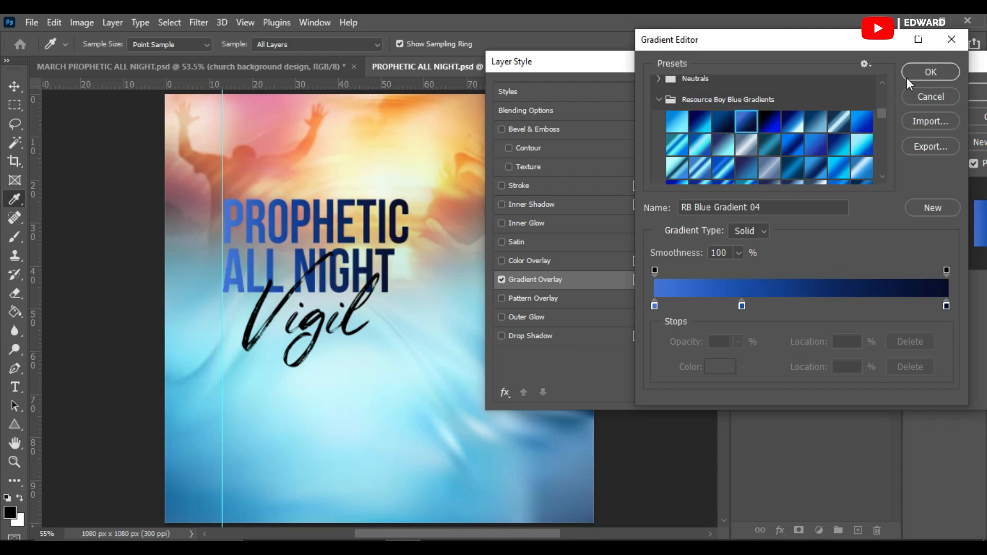
pyautogui.click(924, 75)
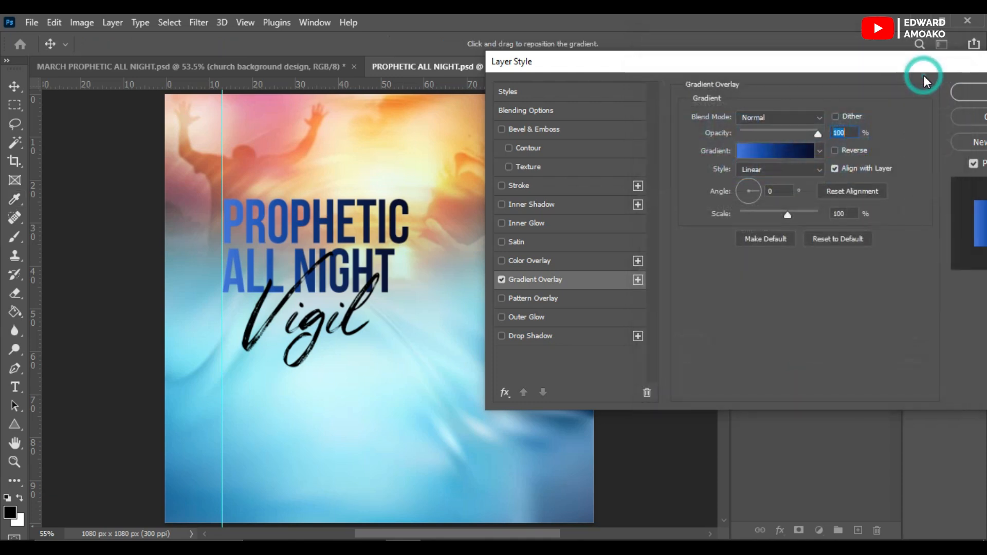
# Examine the hex colour codes of the three colour stops in the title's blue gradient
pyautogui.click(761, 150)
pyautogui.doubleClick(655, 306)
pyautogui.doubleClick(818, 382)
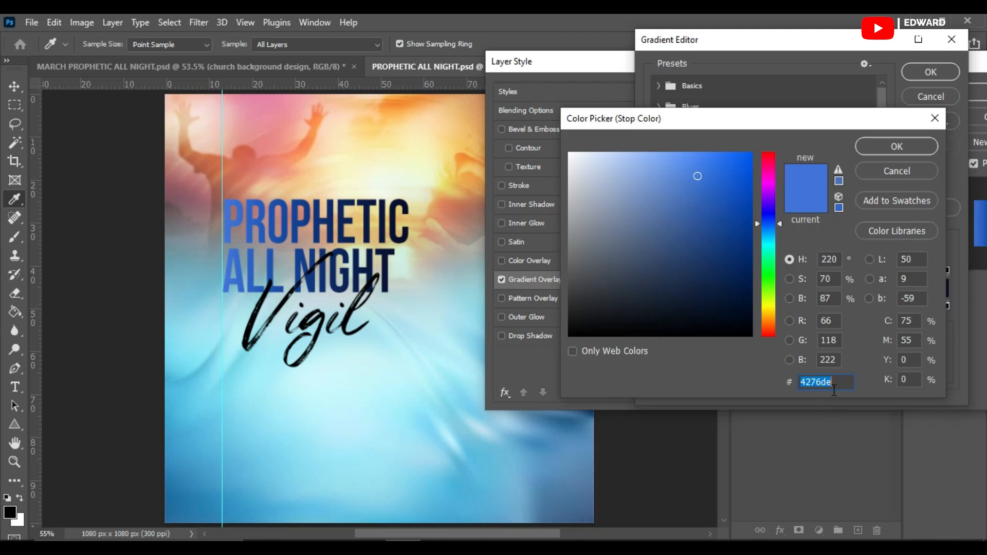
pyautogui.click(901, 144)
pyautogui.doubleClick(742, 305)
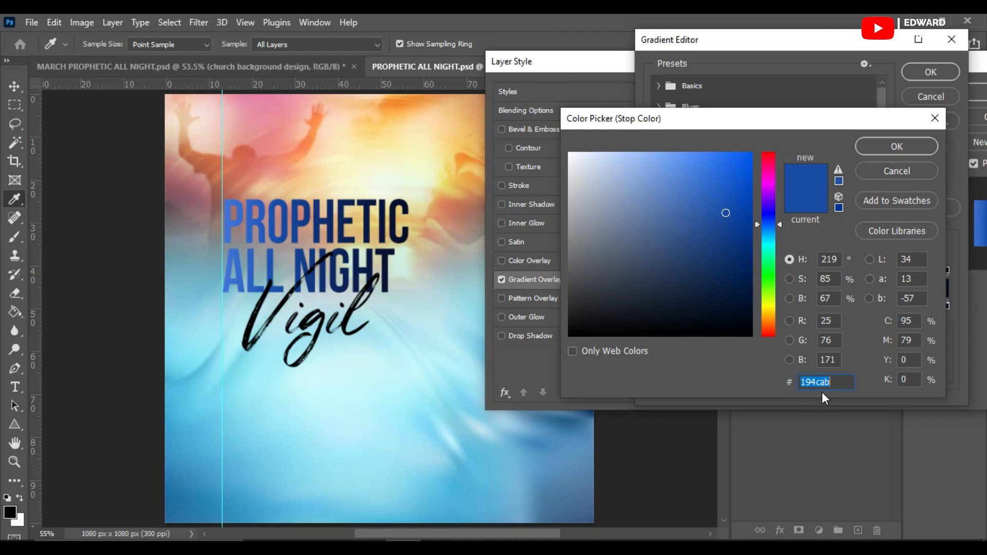
pyautogui.click(823, 331)
pyautogui.click(876, 148)
pyautogui.doubleClick(946, 306)
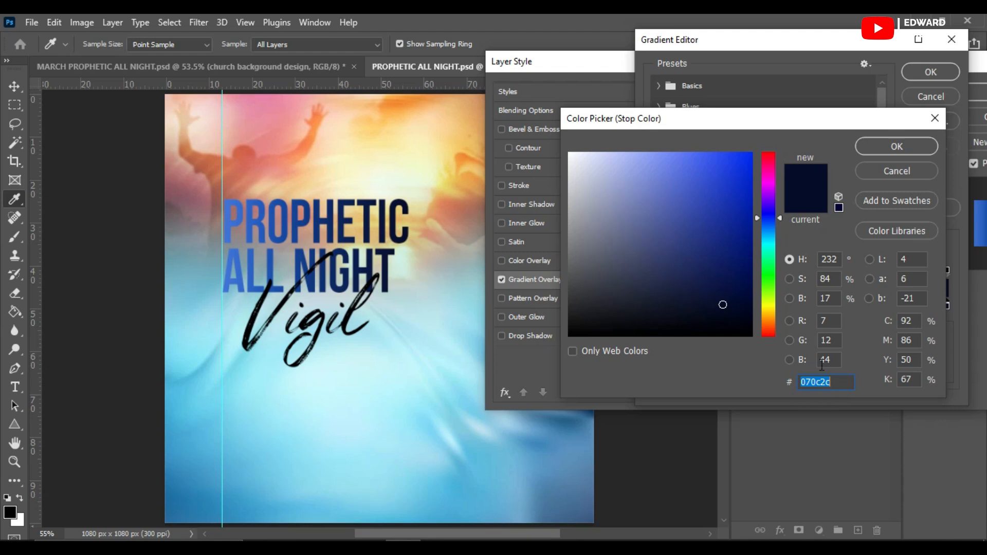
pyautogui.click(871, 147)
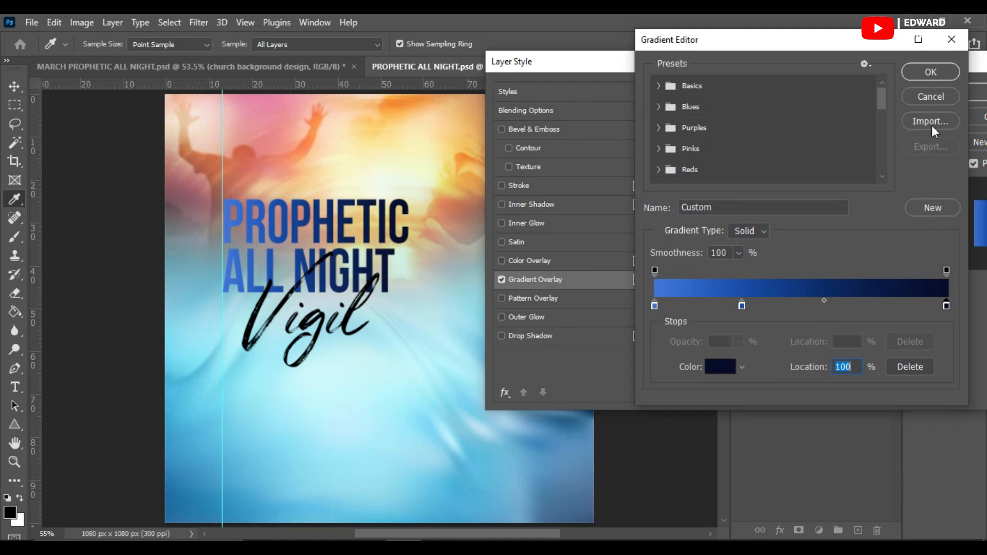
pyautogui.click(919, 73)
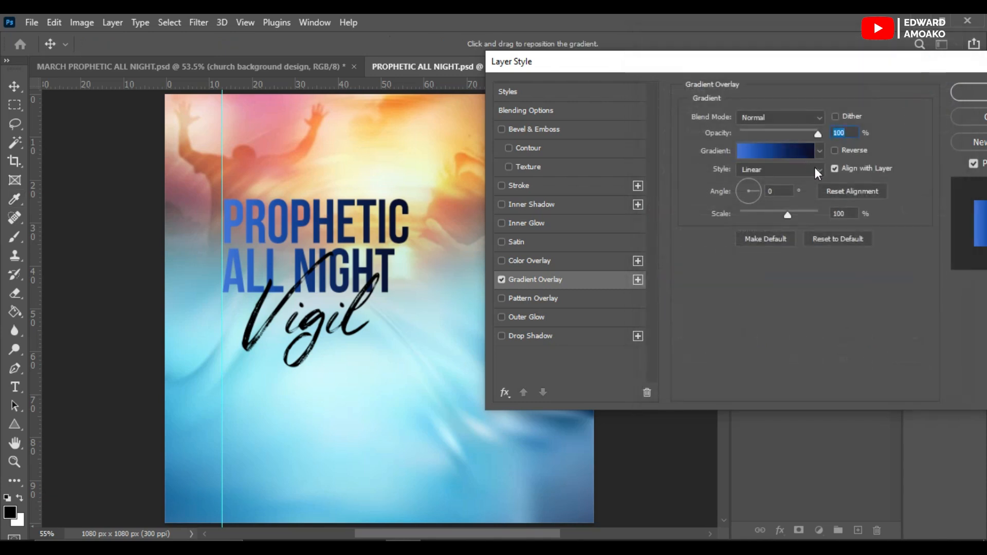
# Reverse the direction of the title's gradient overlay and apply the layer style
pyautogui.click(834, 150)
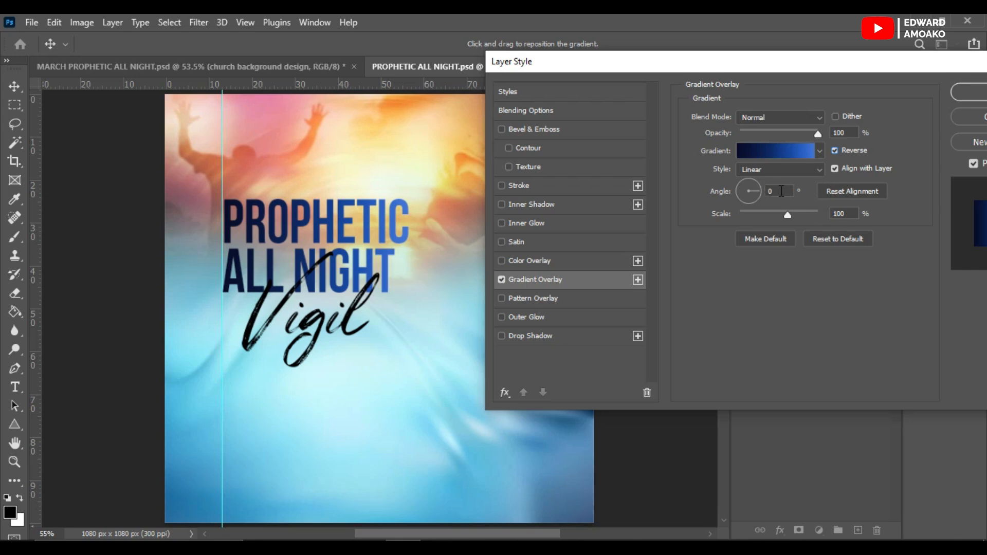
pyautogui.click(953, 94)
# Move the Vigil text left, close to the vertical guide, and add a Gradient Overlay to it
pyautogui.moveTo(291, 335); pyautogui.dragTo(300, 335)
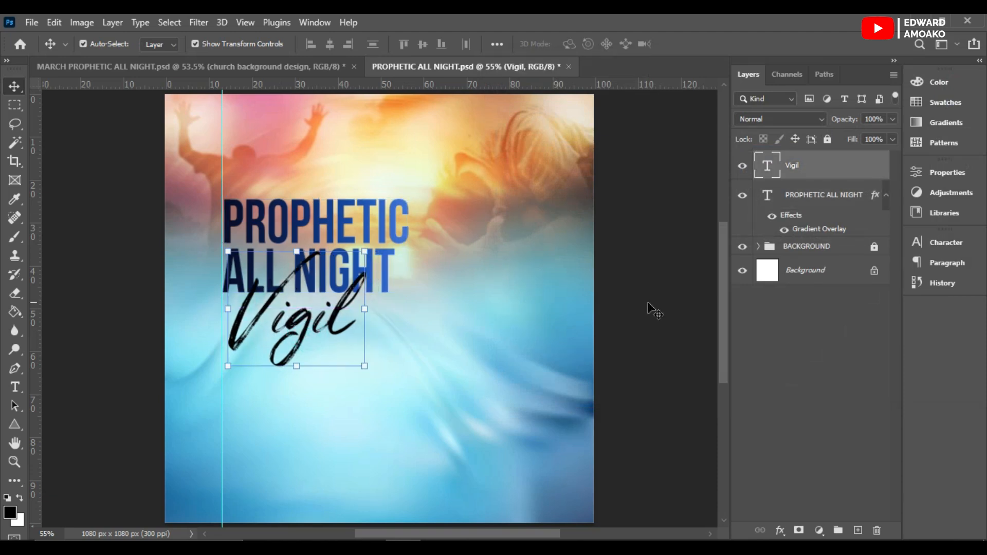
pyautogui.click(782, 529)
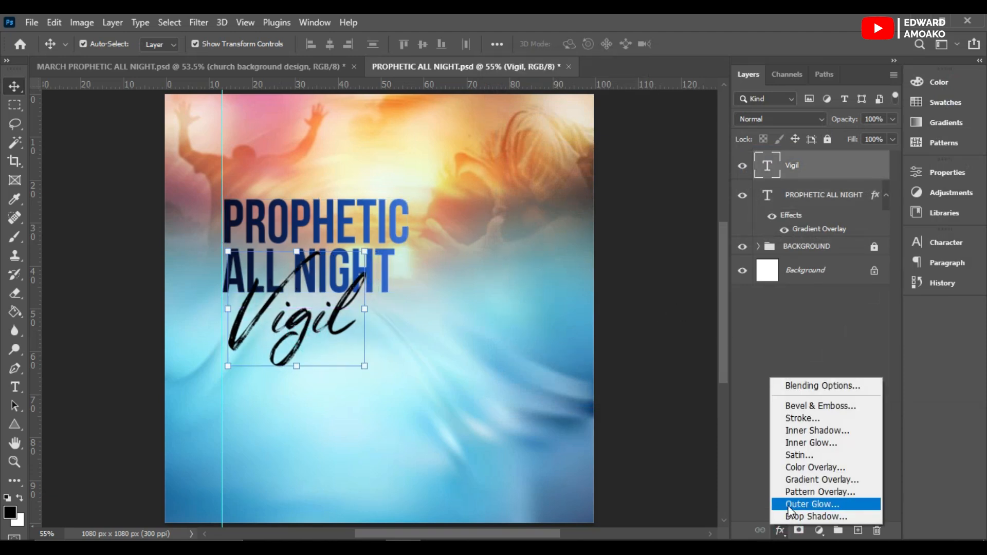
pyautogui.click(802, 479)
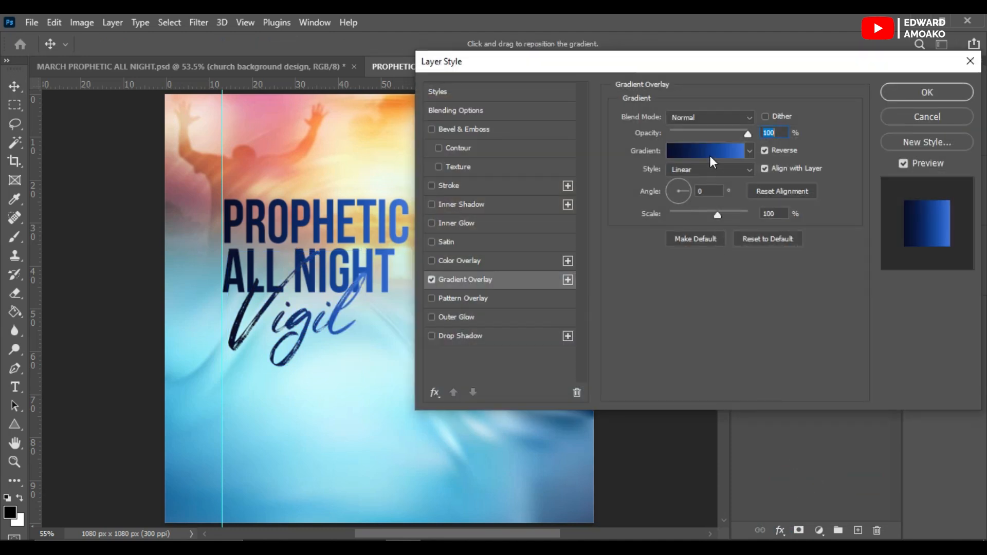
# Try RB Red Gradient 14 and RB Red Gradient 07 on the Vigil text, and settle on RB Red Gradient 16
pyautogui.click(710, 156)
pyautogui.moveTo(881, 96); pyautogui.dragTo(872, 154)
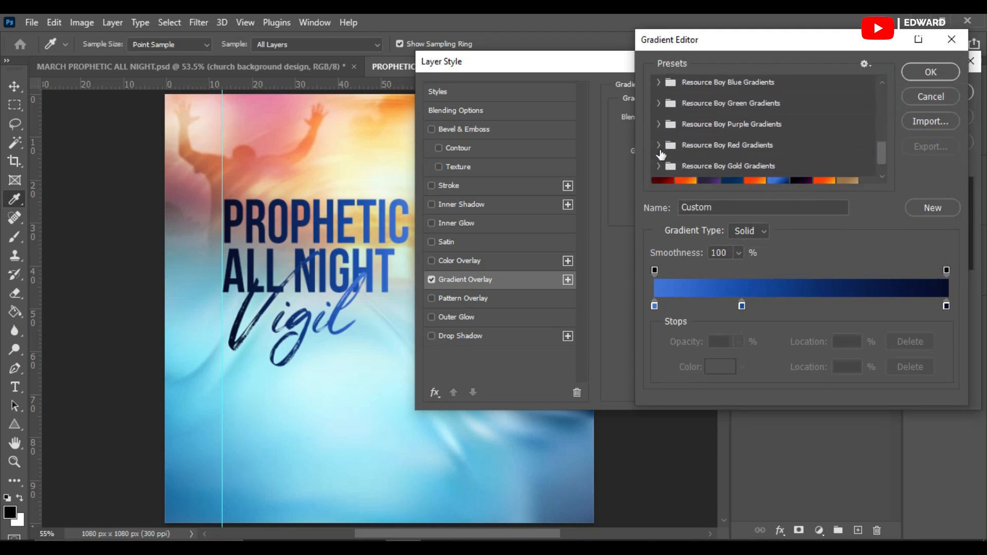
pyautogui.click(658, 145)
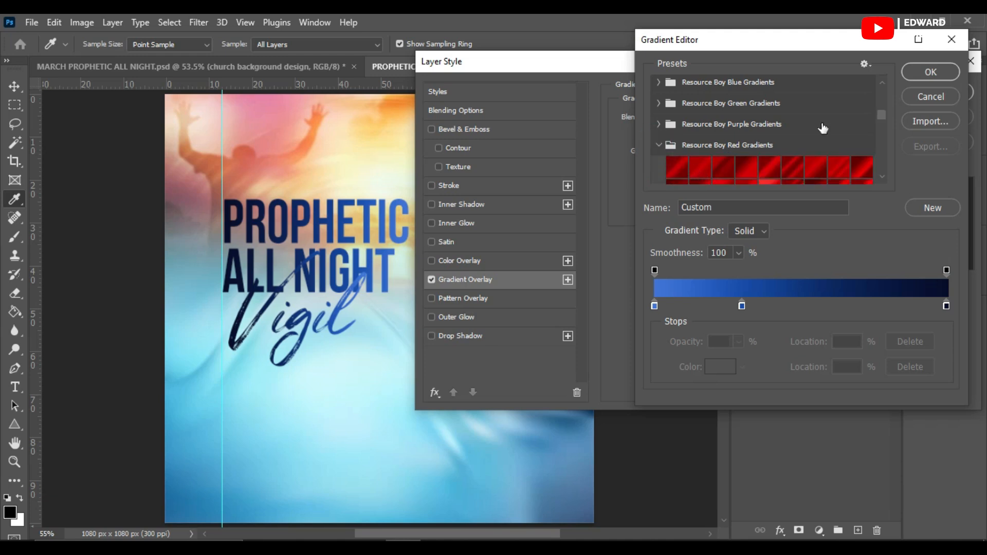
pyautogui.click(880, 126)
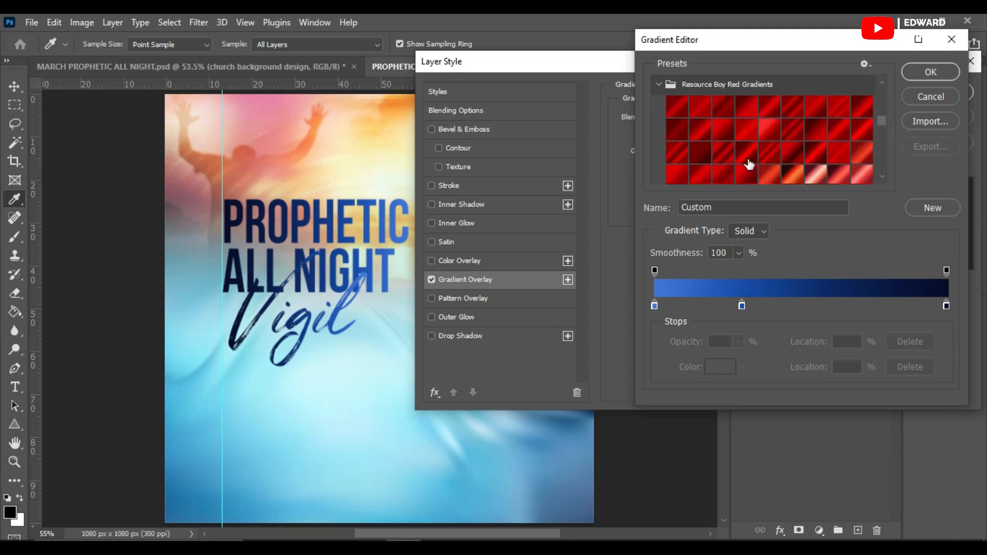
pyautogui.click(774, 132)
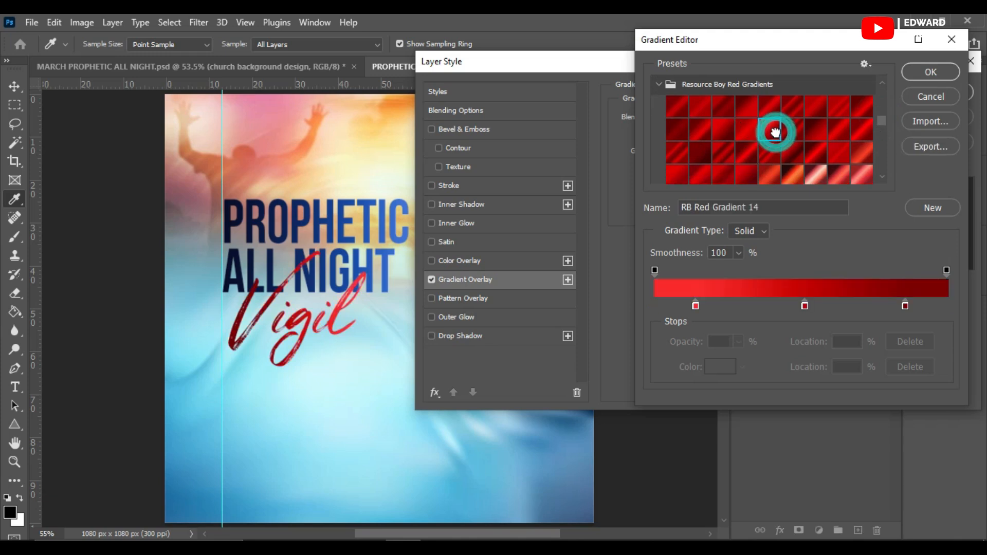
pyautogui.click(815, 108)
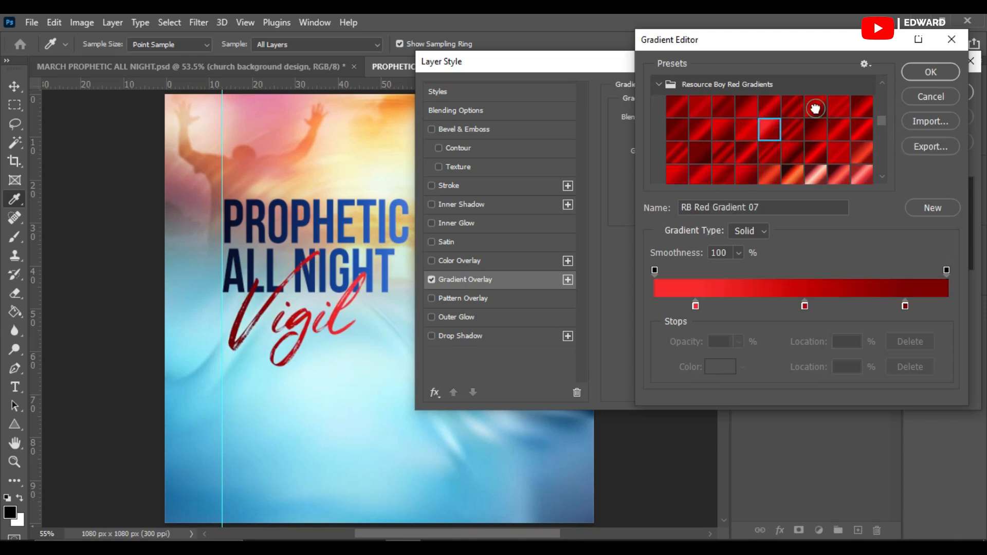
pyautogui.moveTo(882, 119)
pyautogui.mouseDown()
pyautogui.moveTo(878, 158)
pyautogui.moveTo(869, 113)
pyautogui.mouseUp()
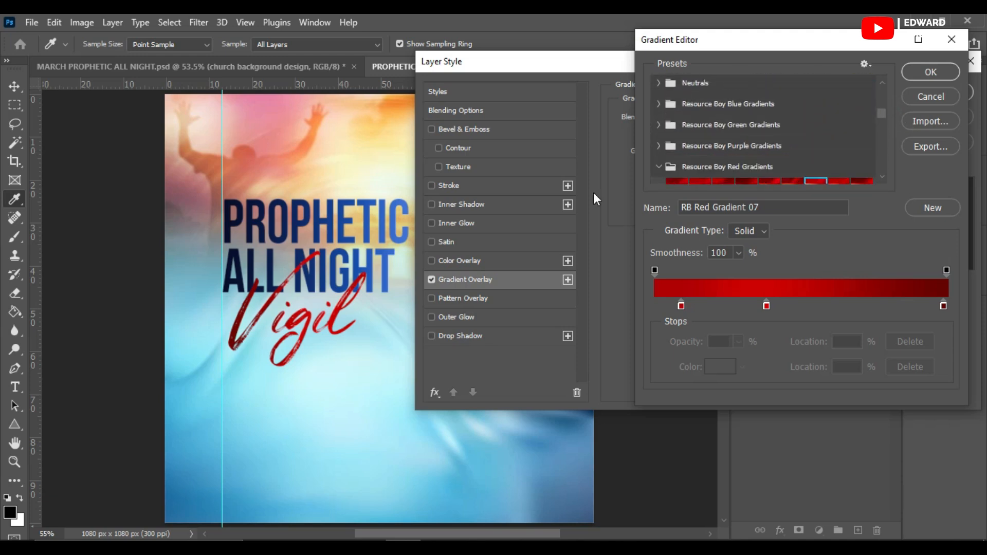
pyautogui.click(659, 166)
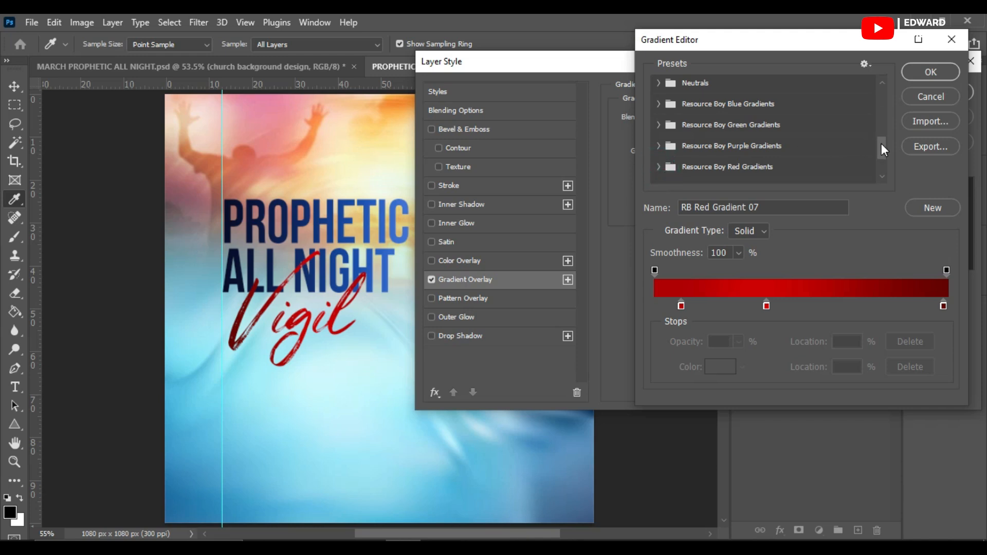
pyautogui.moveTo(881, 143); pyautogui.dragTo(880, 162)
pyautogui.click(663, 150)
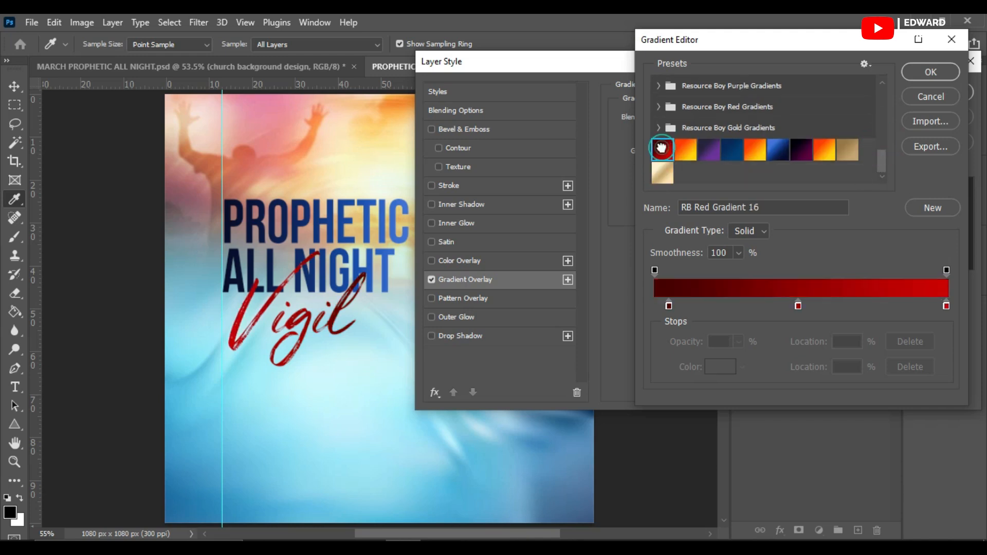
# Examine the hex colour codes of the three colour stops in the Vigil text's red gradient
pyautogui.doubleClick(669, 305)
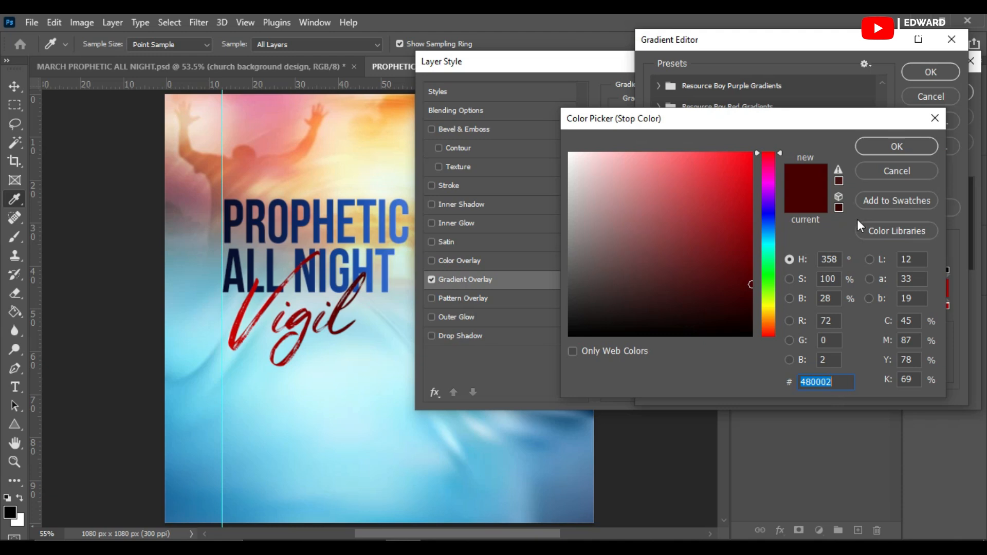
pyautogui.click(887, 149)
pyautogui.click(796, 304)
pyautogui.doubleClick(796, 305)
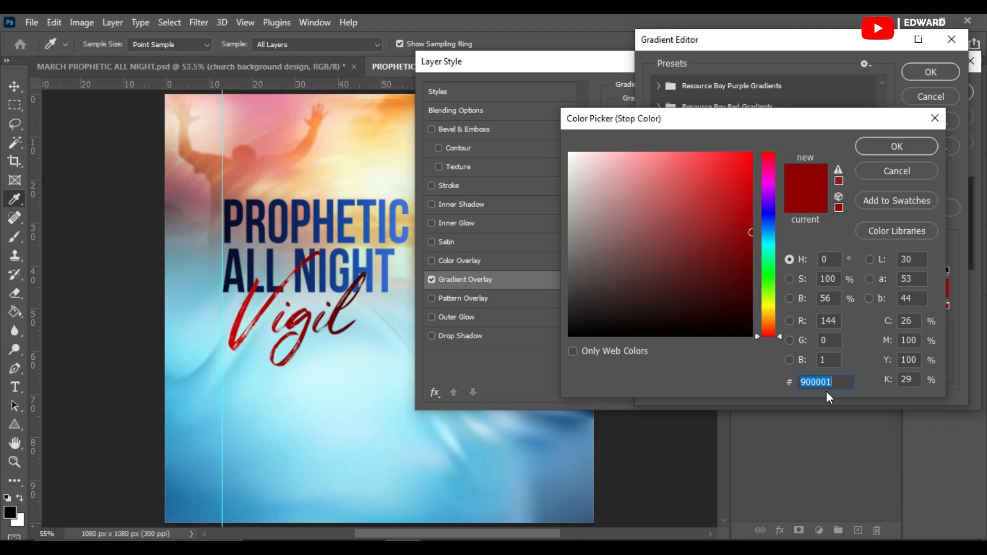
pyautogui.click(897, 147)
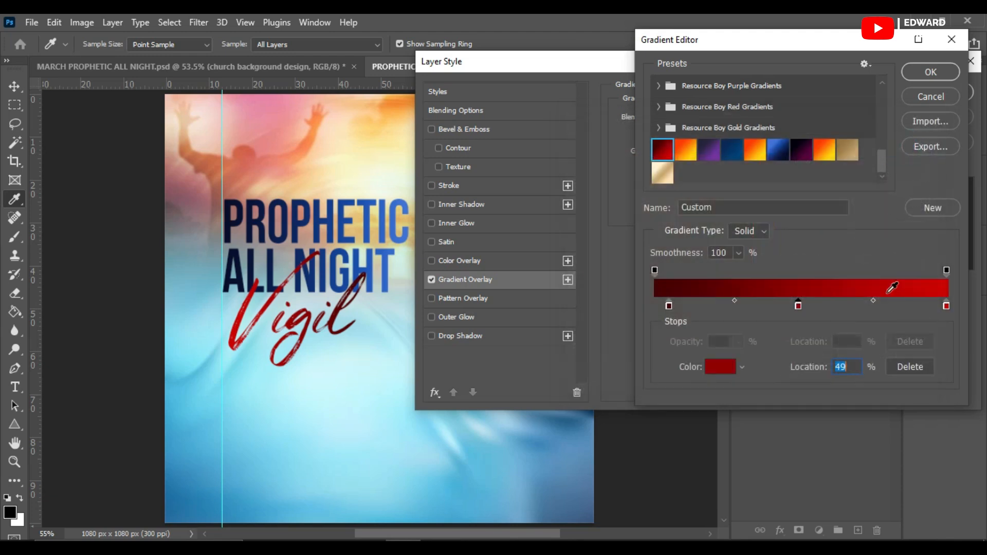
pyautogui.doubleClick(946, 306)
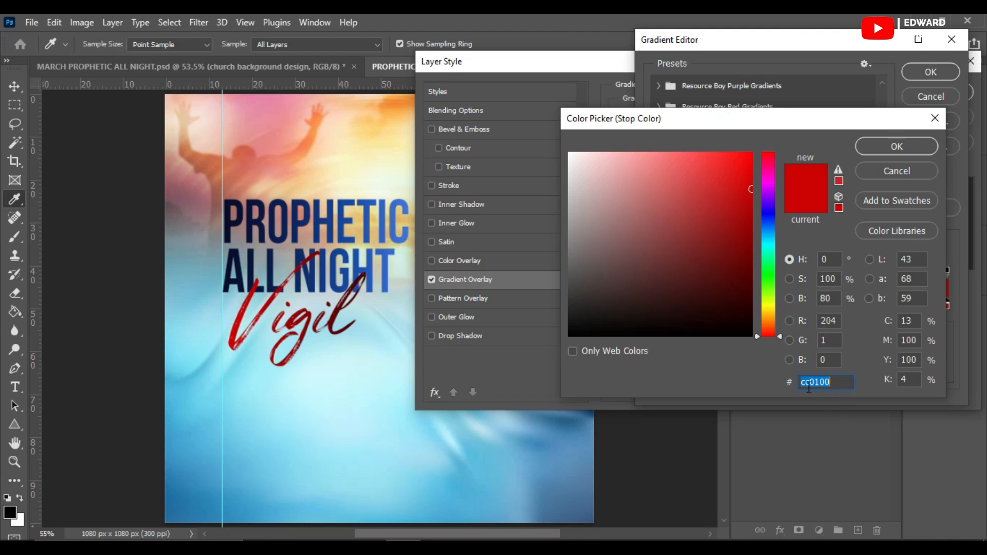
pyautogui.click(869, 146)
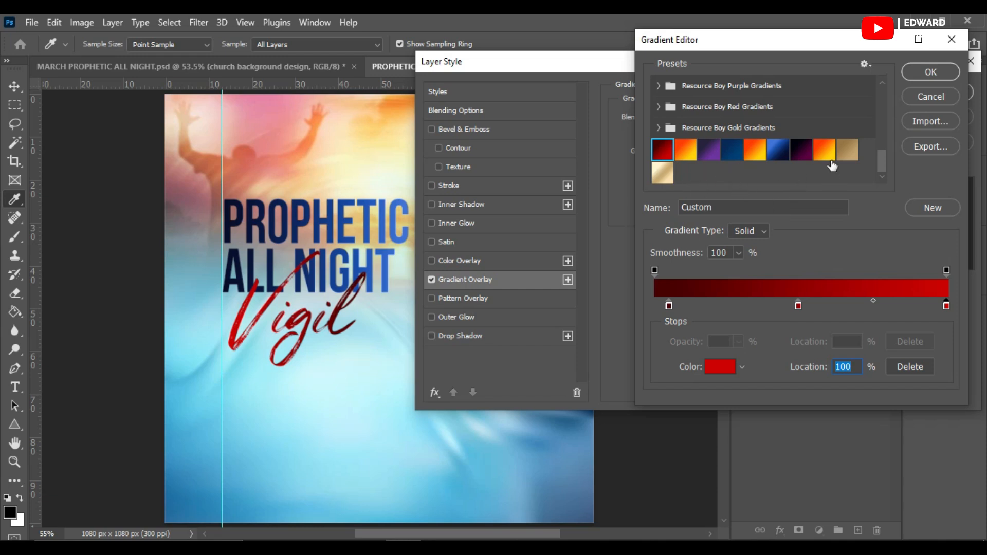
# Accept the red gradient, turn off Reverse in the Vigil text's gradient overlay, and apply the layer style
pyautogui.click(929, 72)
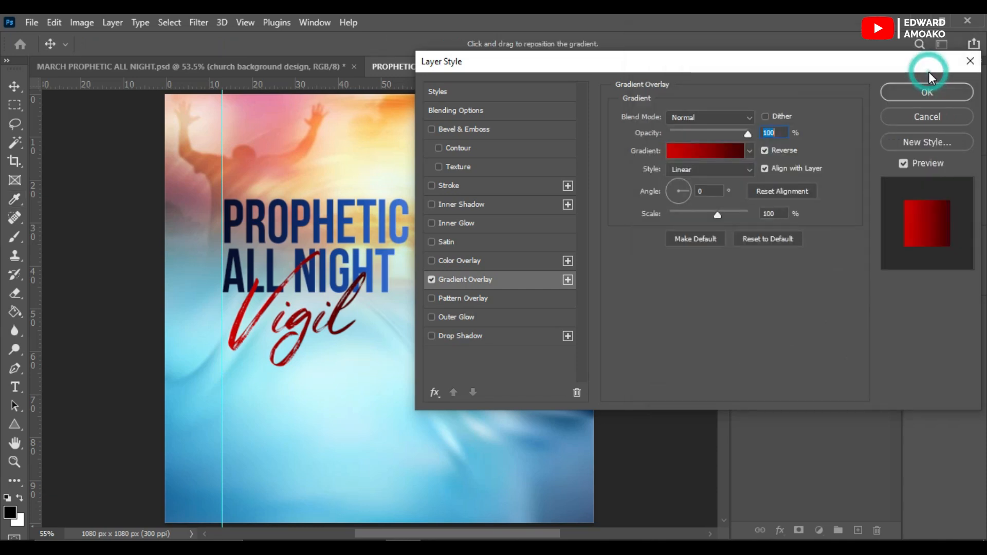
pyautogui.click(764, 150)
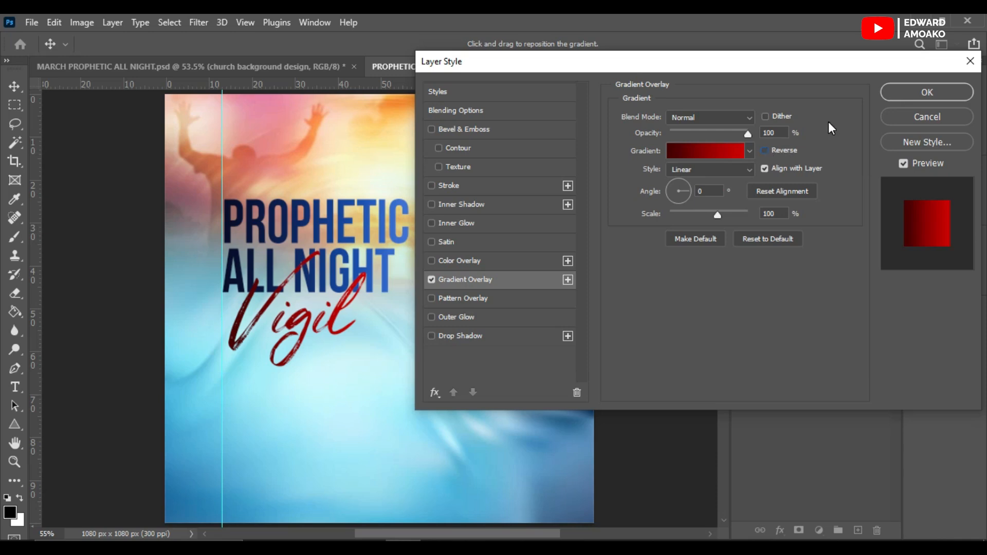
pyautogui.click(890, 97)
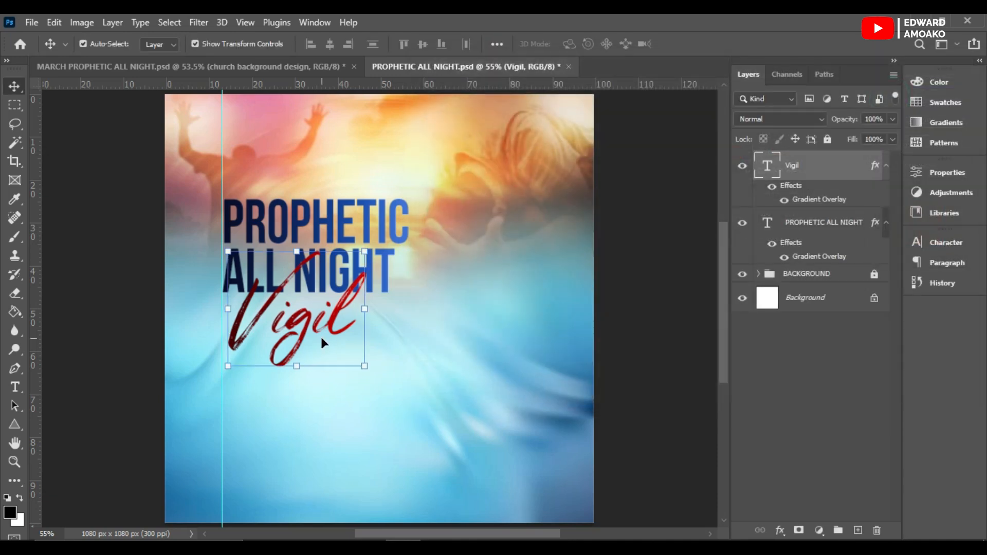
# Check the reference flyer, and draw a white rectangle about 313 × 84 px below the Vigil text, just right of the vertical guide
pyautogui.click(193, 66)
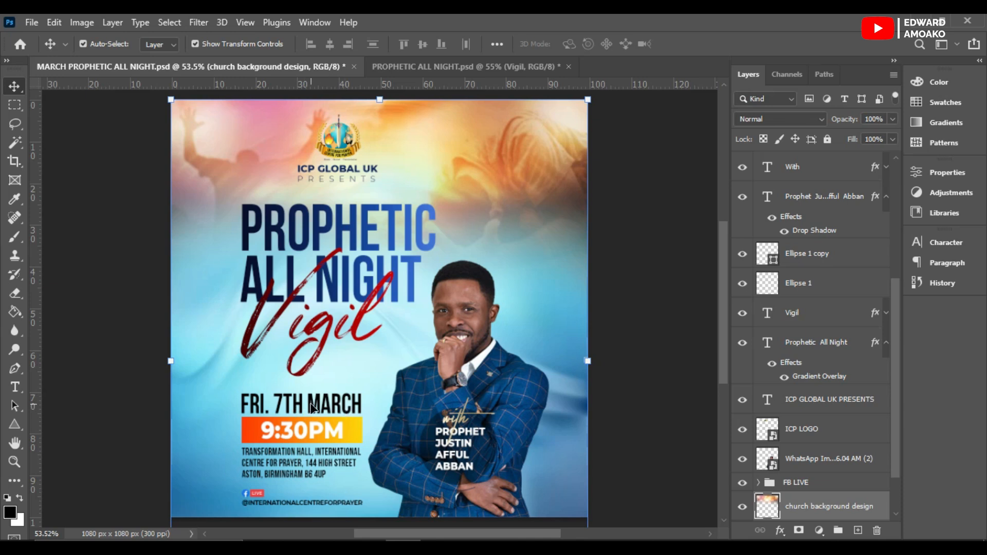
pyautogui.click(419, 68)
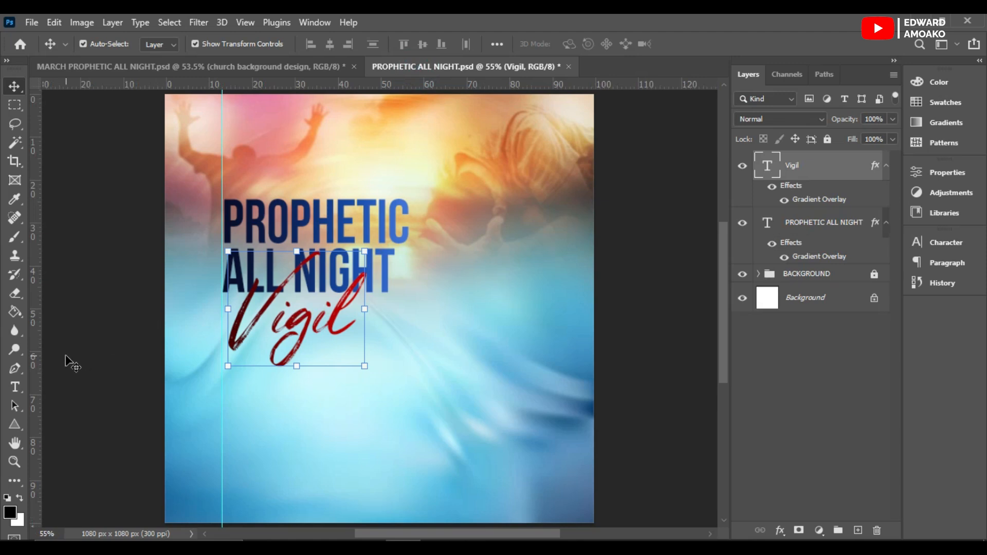
pyautogui.click(15, 422)
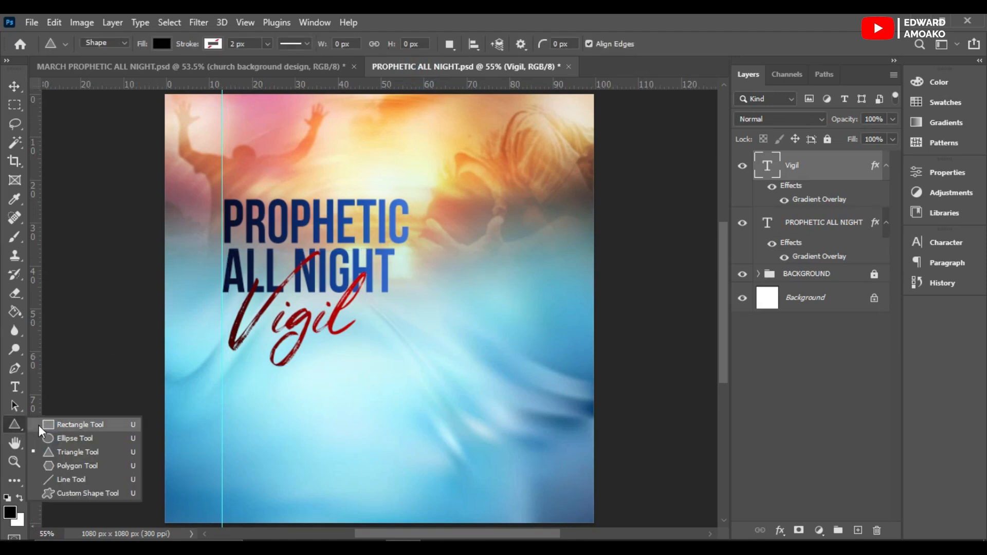
pyautogui.click(63, 426)
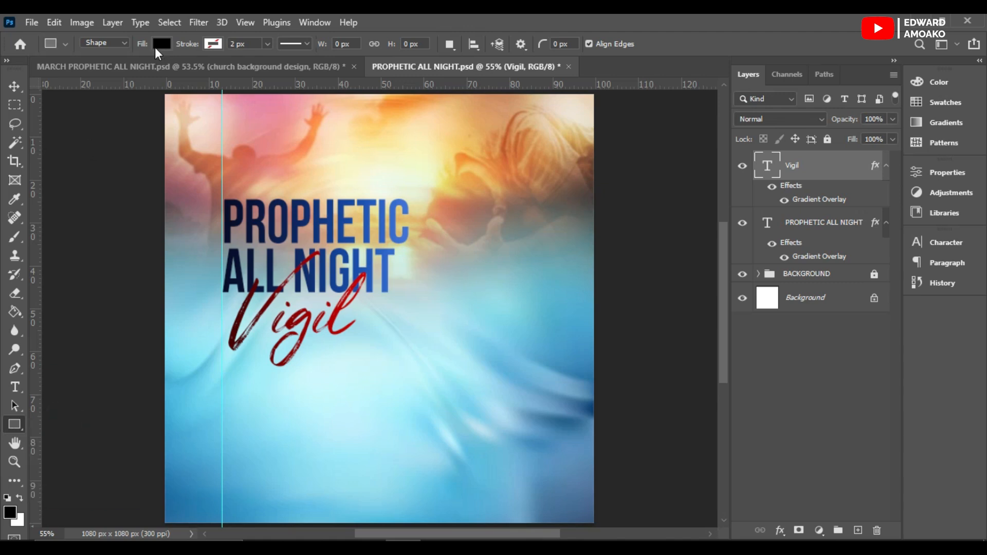
pyautogui.click(161, 43)
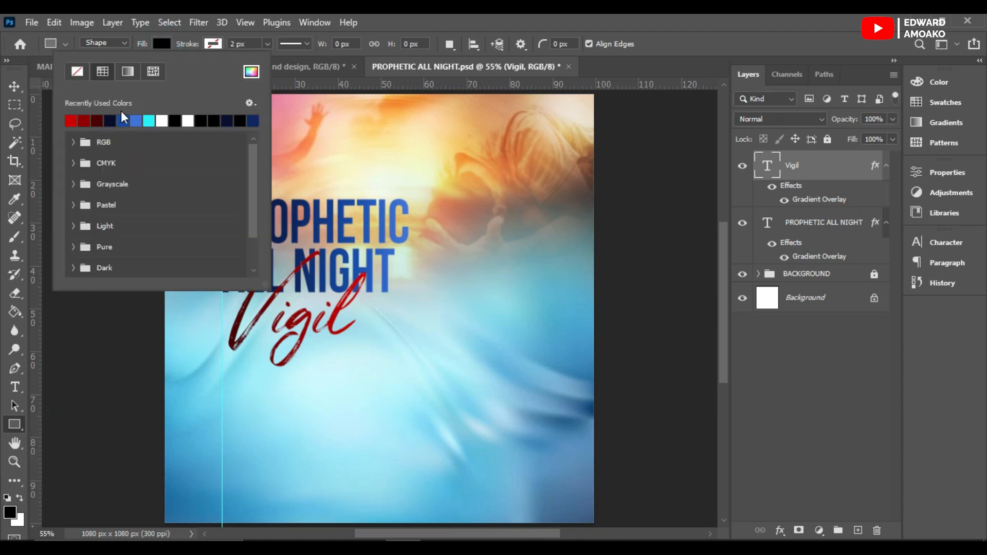
pyautogui.click(162, 120)
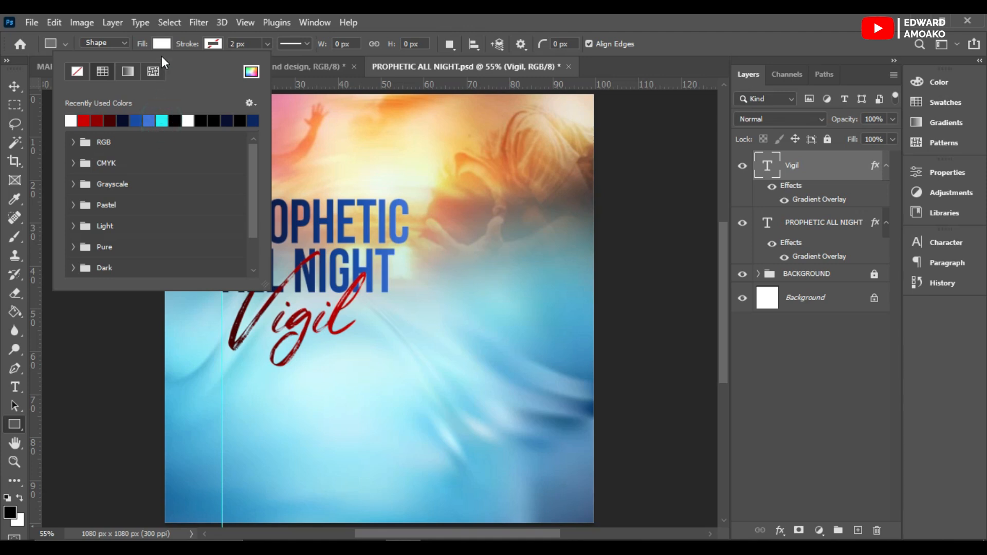
pyautogui.click(162, 46)
pyautogui.moveTo(222, 396); pyautogui.dragTo(346, 430)
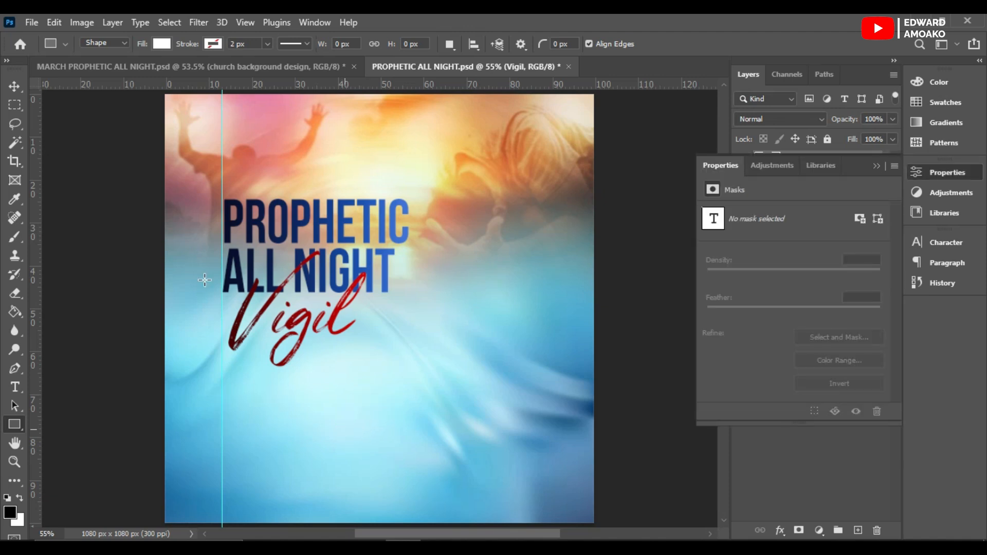
pyautogui.click(13, 87)
pyautogui.moveTo(319, 402)
pyautogui.mouseDown()
pyautogui.moveTo(331, 408)
pyautogui.moveTo(322, 406)
pyautogui.mouseUp()
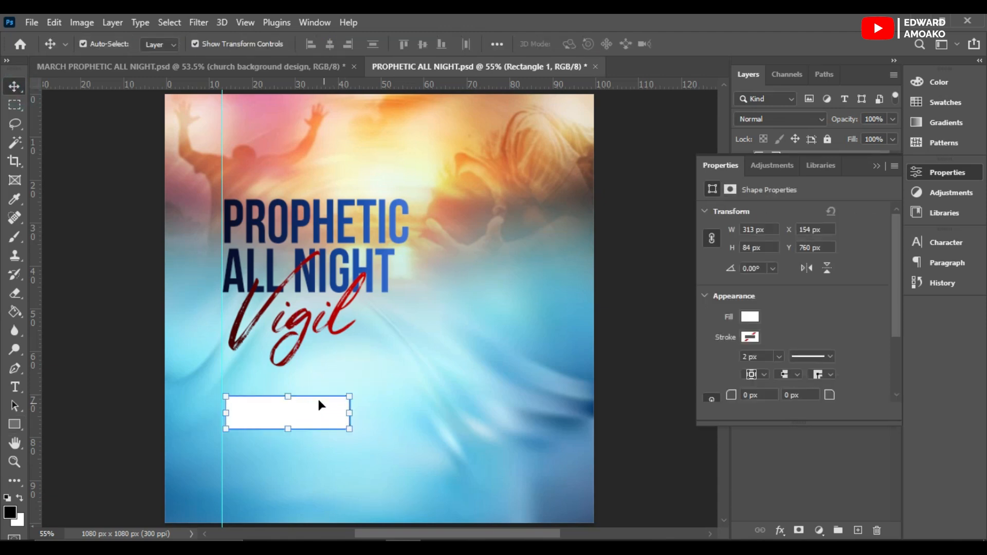
pyautogui.click(875, 166)
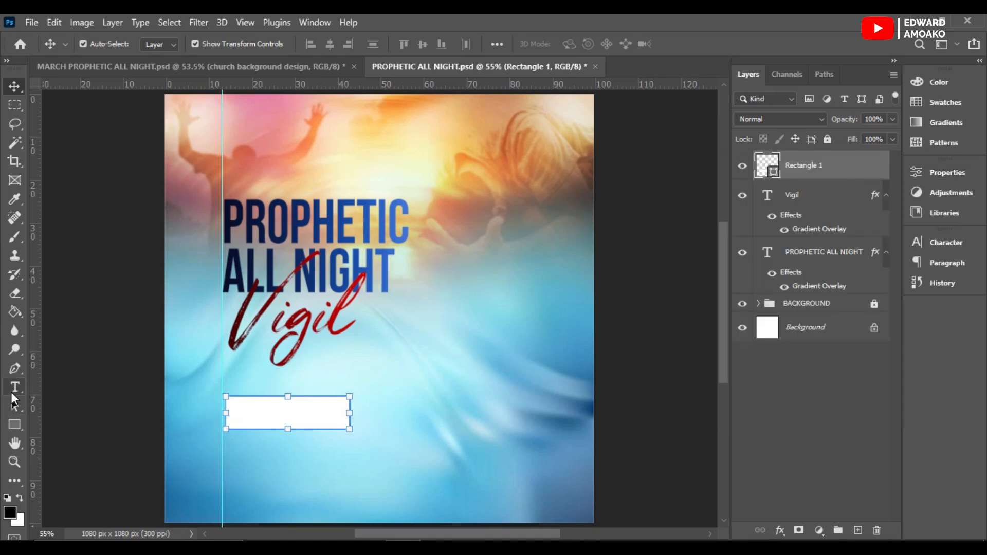
# Add the text 9:30PM in Bebas Neue Regular at 14 pt over the white rectangle
pyautogui.click(14, 386)
pyautogui.click(439, 397)
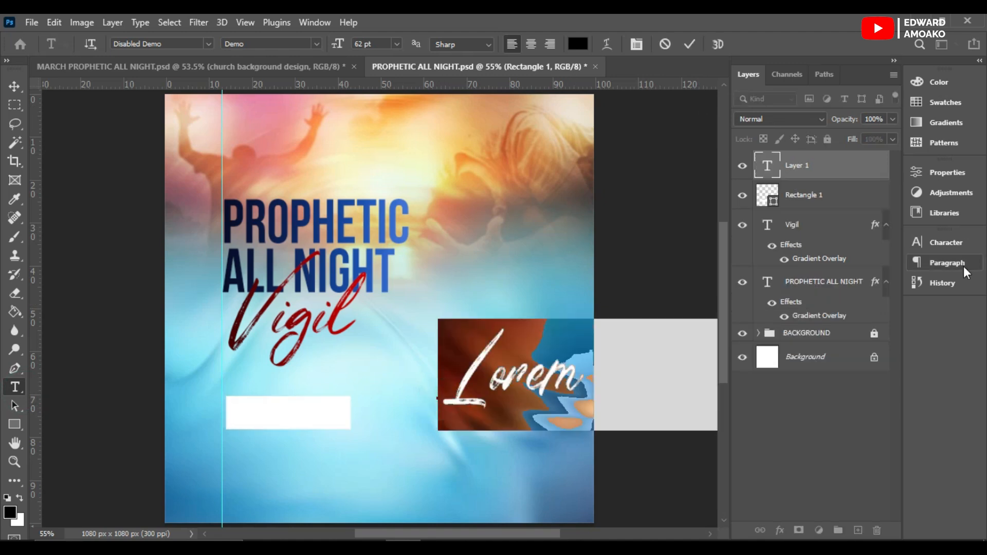
pyautogui.click(939, 242)
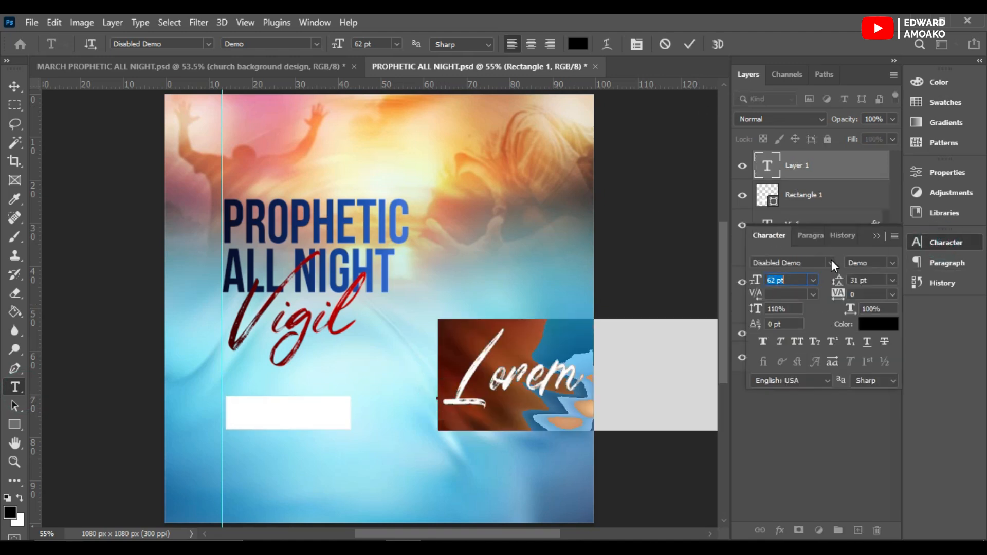
pyautogui.click(832, 260)
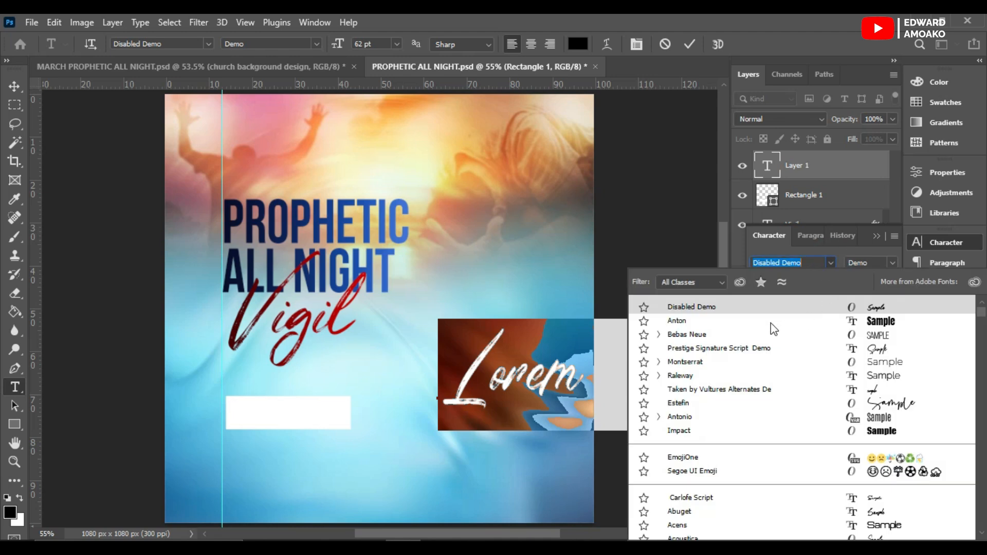
pyautogui.click(754, 339)
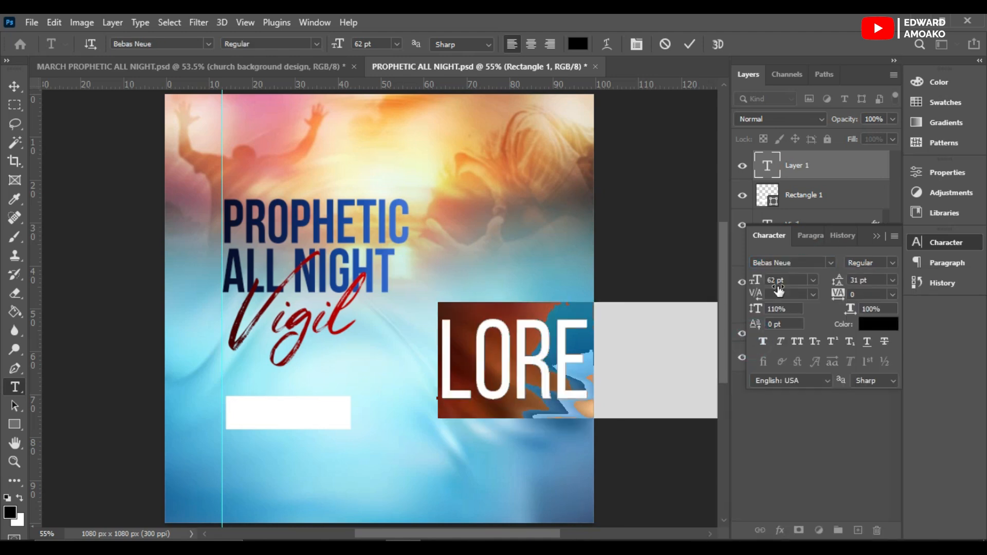
pyautogui.click(813, 279)
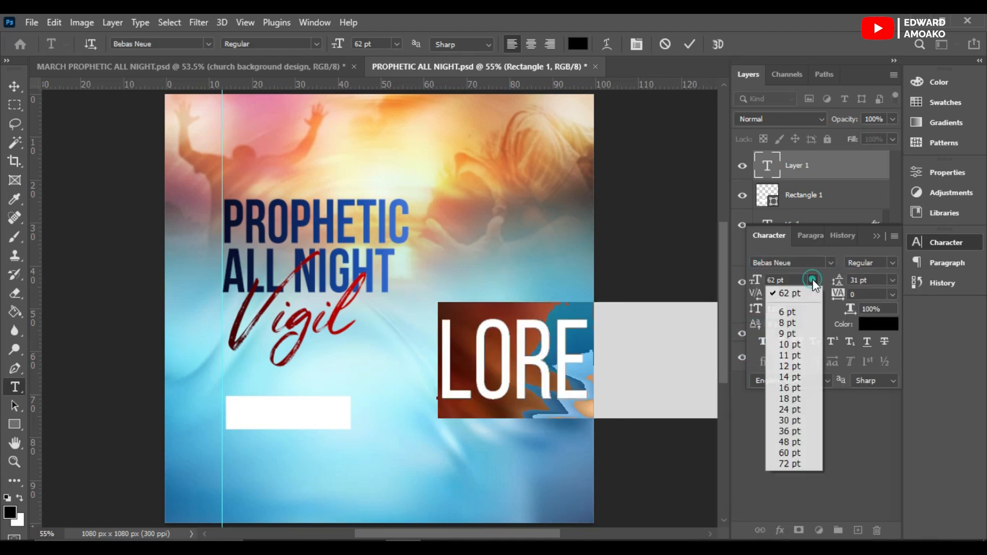
pyautogui.click(790, 377)
pyautogui.moveTo(479, 409); pyautogui.dragTo(282, 431)
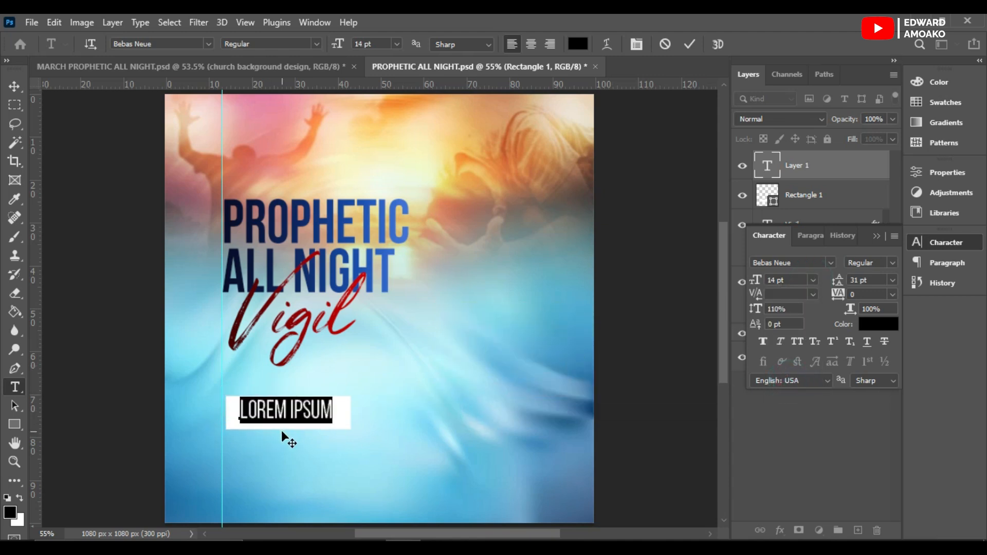
pyautogui.write('9:30PM')
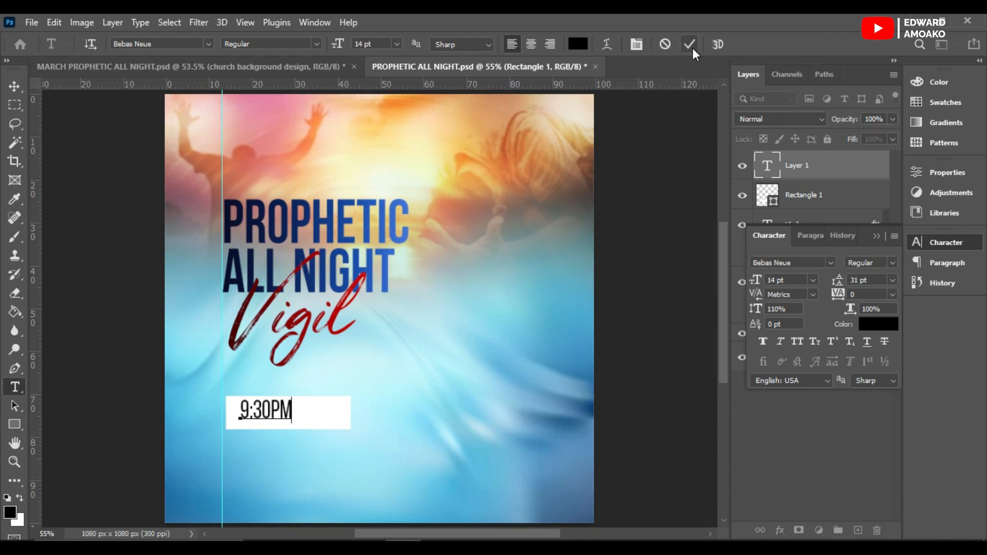
pyautogui.click(692, 47)
# Set the 9:30PM text to 16 pt and its font style to Bold
pyautogui.click(814, 281)
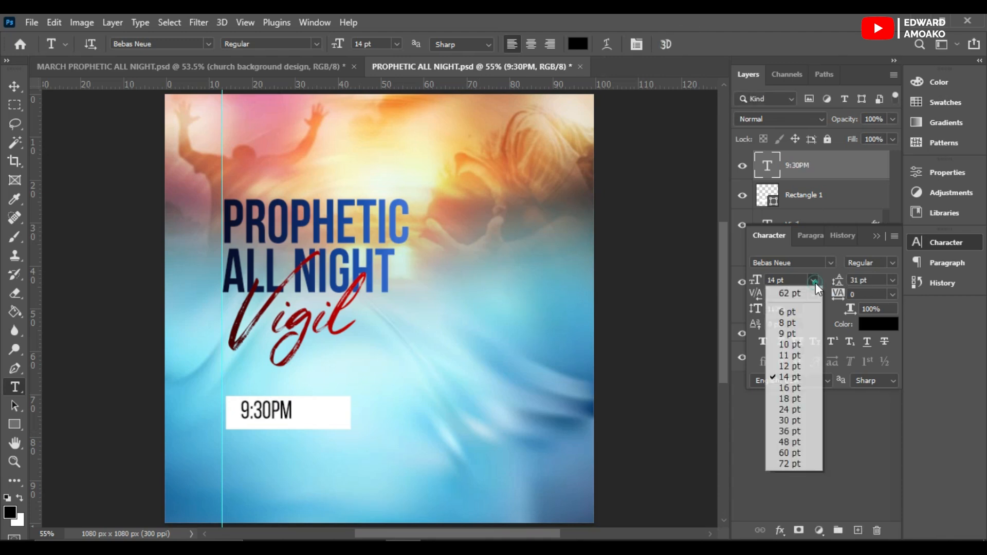
pyautogui.click(804, 390)
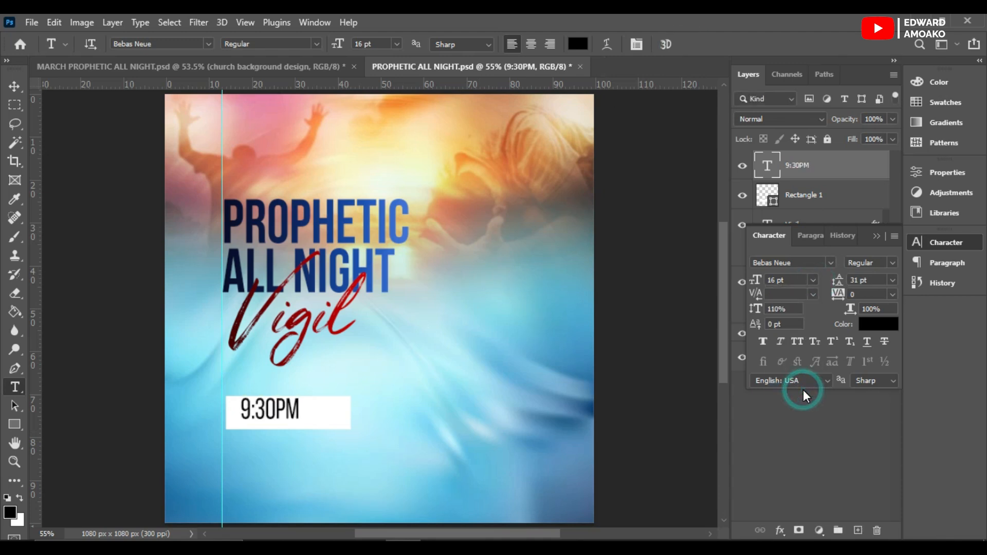
pyautogui.click(894, 263)
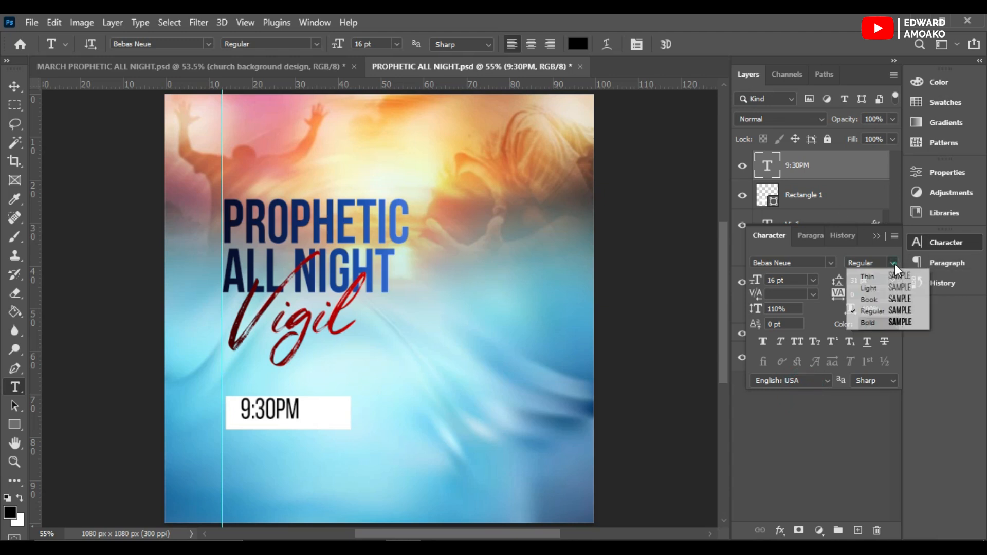
pyautogui.click(871, 322)
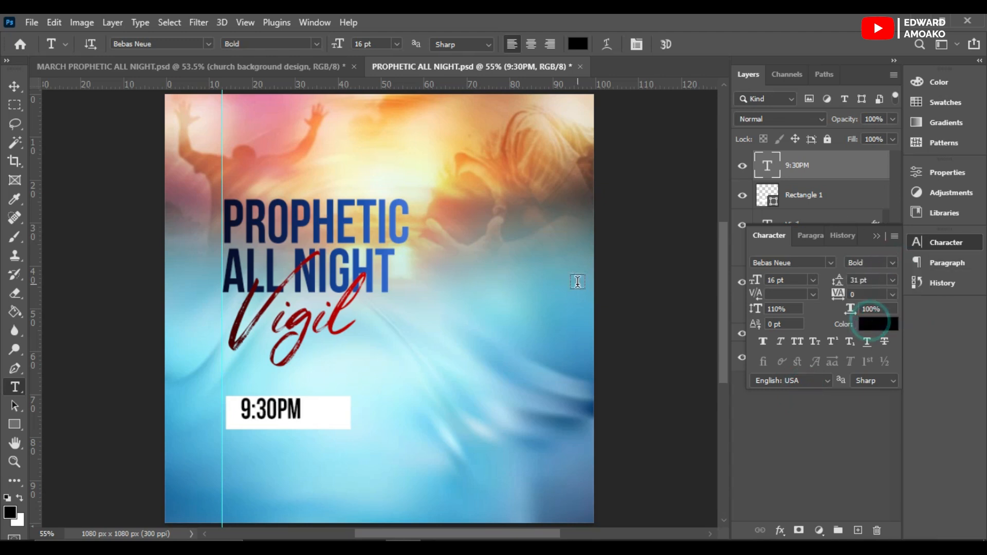
pyautogui.click(831, 264)
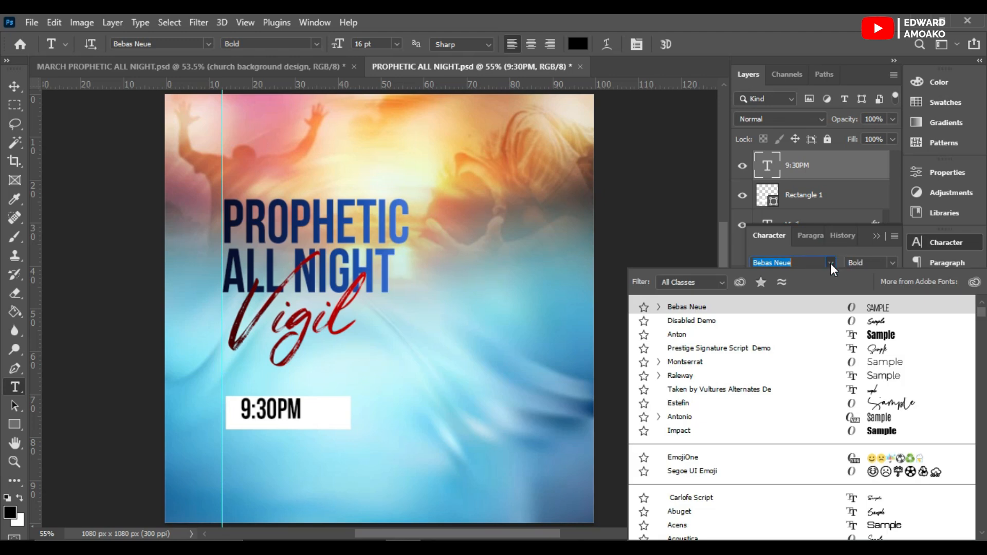
pyautogui.click(831, 263)
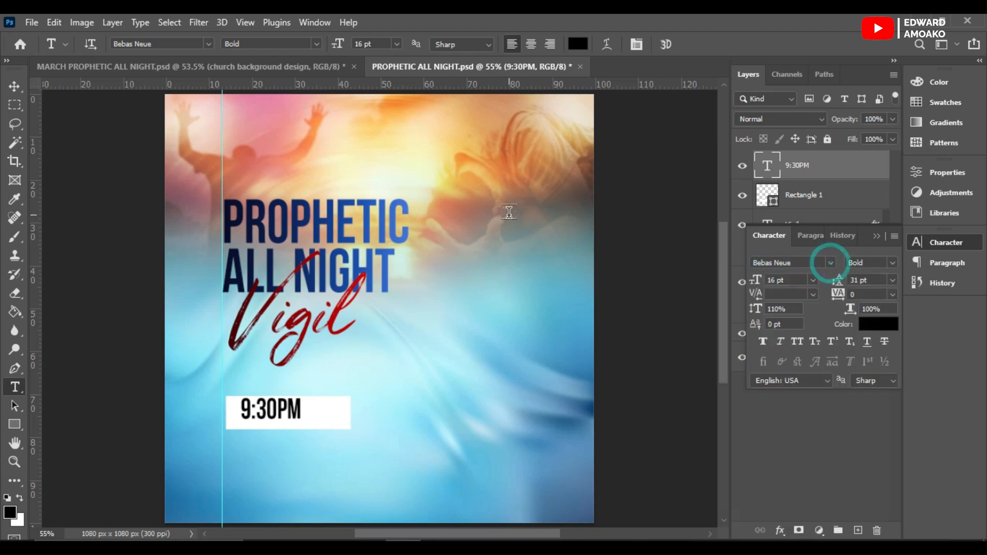
# Duplicate the 9:30PM text just above the white rectangle and change the copy to FRI. 7TH MARCH
pyautogui.click(12, 83)
pyautogui.moveTo(282, 417); pyautogui.dragTo(391, 391)
pyautogui.doubleClick(391, 390)
pyautogui.write('FRI. 7TH MAR')
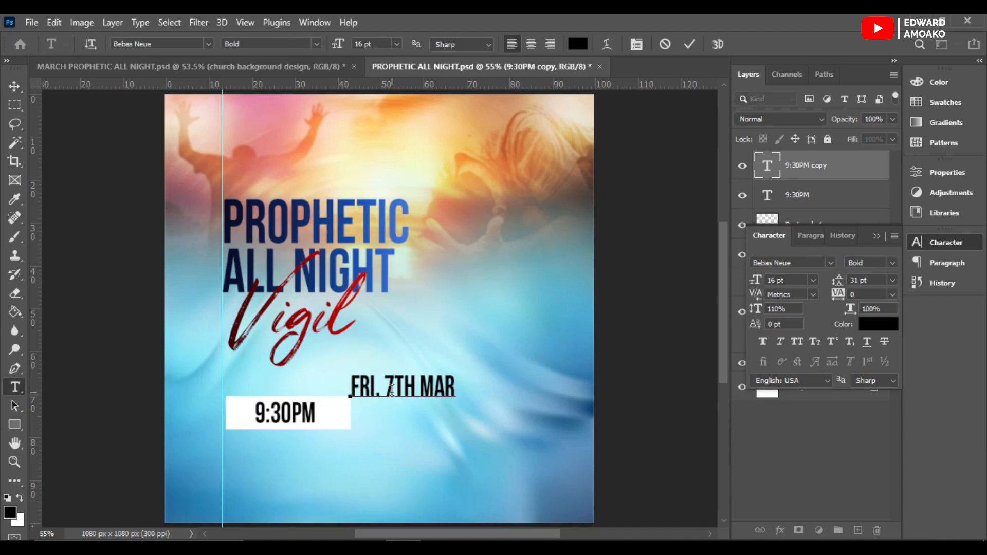
pyautogui.write('CH')
pyautogui.click(690, 44)
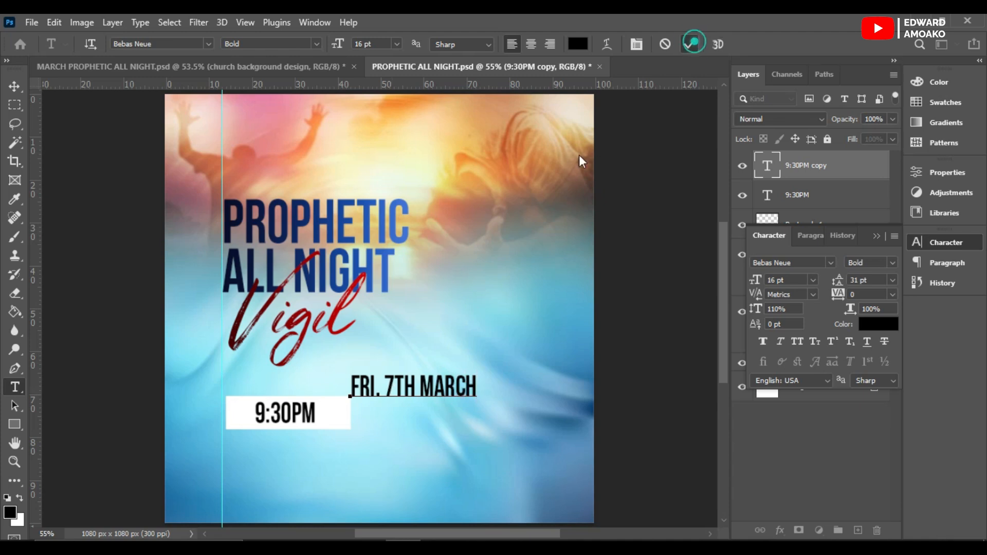
# Place the FRI. 7TH MARCH text directly above the white rectangle and scale it to 98.35% to match the rectangle's width
pyautogui.press('v')
pyautogui.moveTo(440, 389); pyautogui.dragTo(351, 372)
pyautogui.hotkey('ctrl', 't')
pyautogui.moveTo(216, 386); pyautogui.dragTo(219, 387)
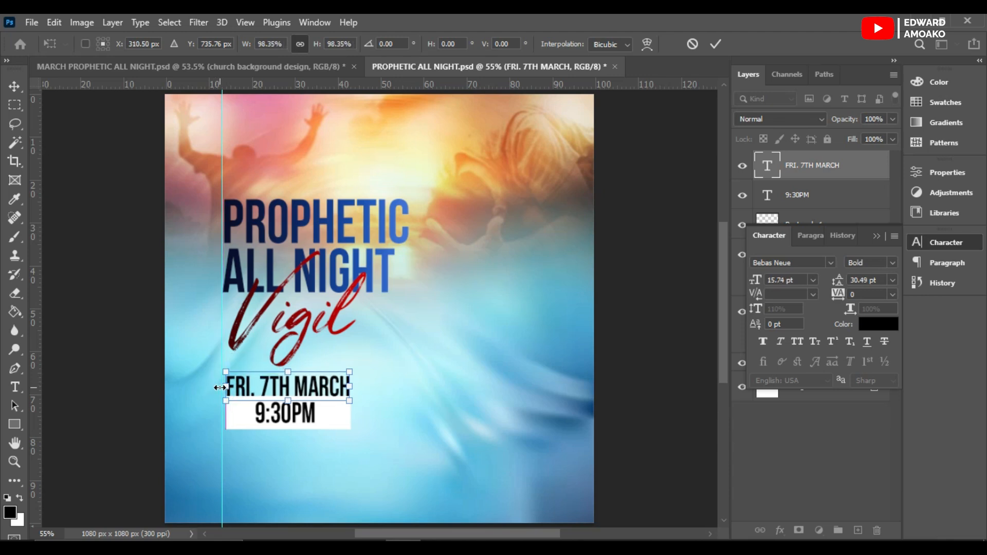
pyautogui.press('Return')
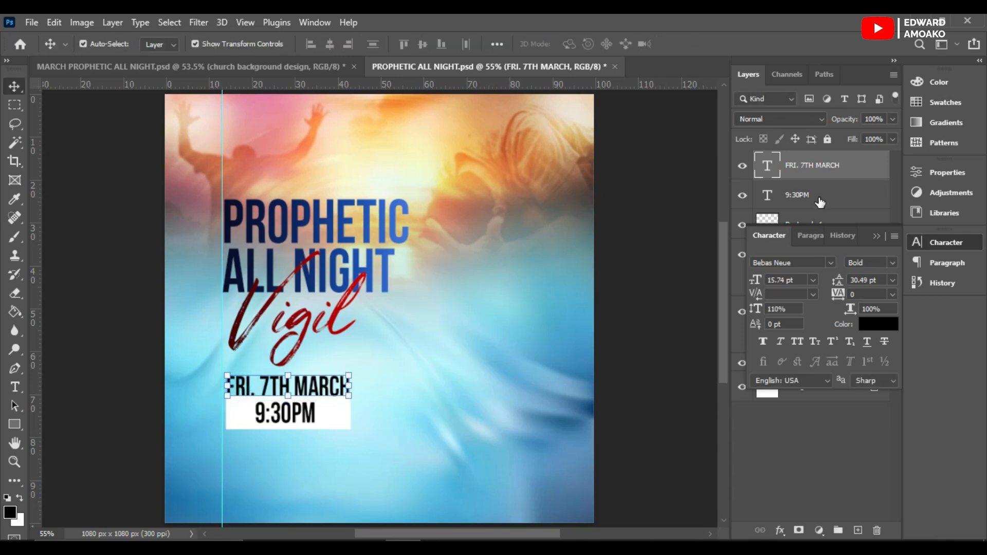
# Nudge the date text, the 9:30PM text and the white rectangle down together, away from the Vigil text
pyautogui.click(871, 234)
pyautogui.keyDown('ctrl'); pyautogui.click(810, 195); pyautogui.keyUp('ctrl')
pyautogui.keyDown('ctrl'); pyautogui.click(810, 218); pyautogui.keyUp('ctrl')
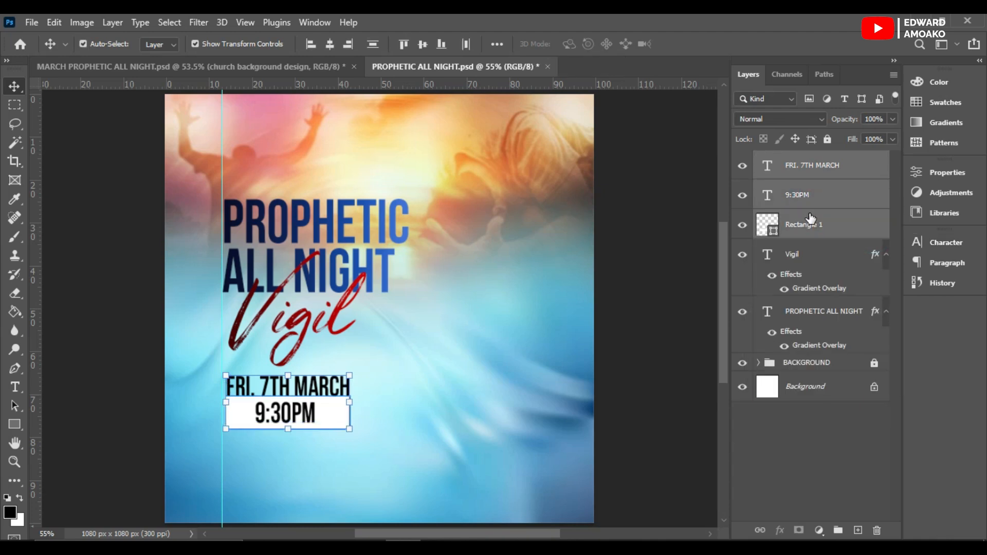
pyautogui.press('Down')
pyautogui.press('Down')
pyautogui.press('Down')
pyautogui.press('Down')
pyautogui.press('Down')
pyautogui.press('Down')
pyautogui.press('Down')
pyautogui.press('Down')
pyautogui.press('Down')
pyautogui.press('Down')
pyautogui.press('Down')
pyautogui.press('Down')
pyautogui.press('Down')
pyautogui.press('Down')
pyautogui.press('Down')
pyautogui.press('Down')
pyautogui.press('Down')
pyautogui.press('Down')
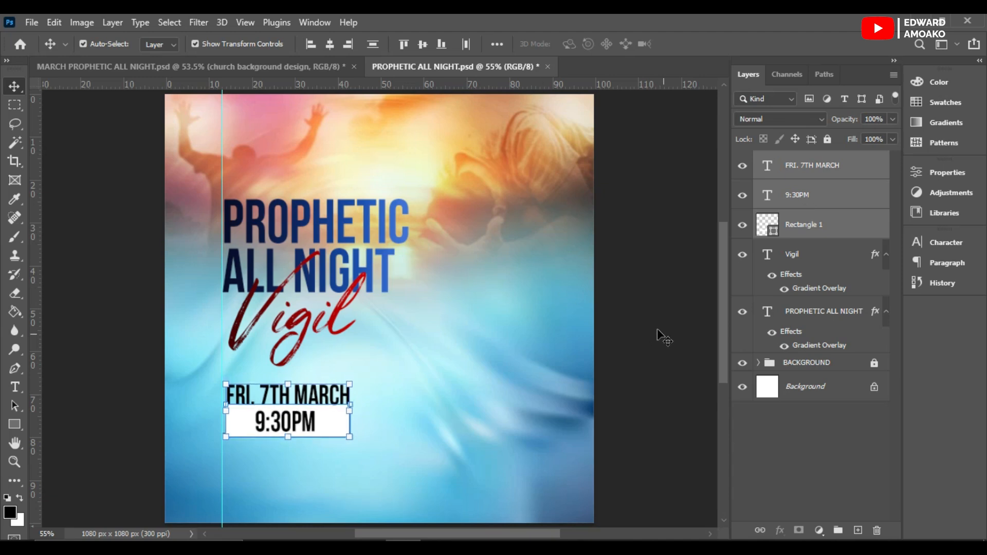
# Nudge only the FRI. 7TH MARCH text up to leave a small gap above the white rectangle
pyautogui.click(665, 374)
pyautogui.click(345, 401)
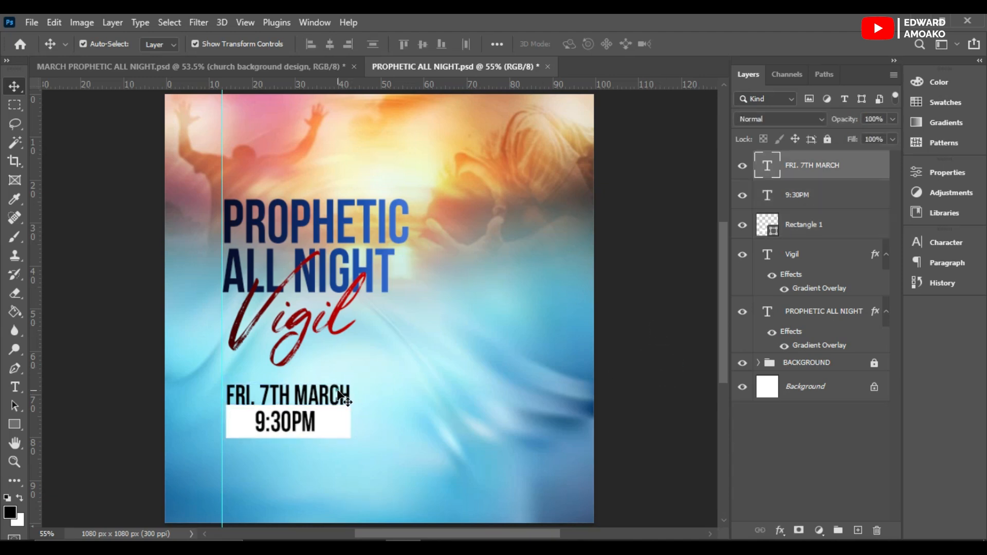
pyautogui.press('Up')
pyautogui.press('Up')
pyautogui.press('Up')
pyautogui.press('Up')
pyautogui.press('Up')
pyautogui.press('Up')
pyautogui.press('Up')
pyautogui.press('Up')
pyautogui.press('Up')
pyautogui.press('Up')
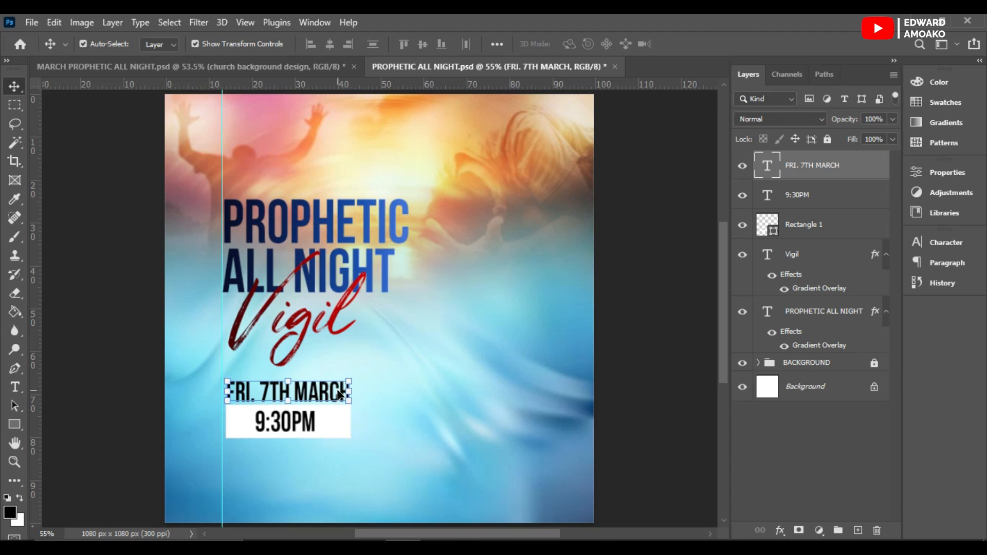
# Change the 9:30PM text to Montserrat Bold at 14 pt and reposition it in the middle of the white rectangle
pyautogui.click(298, 435)
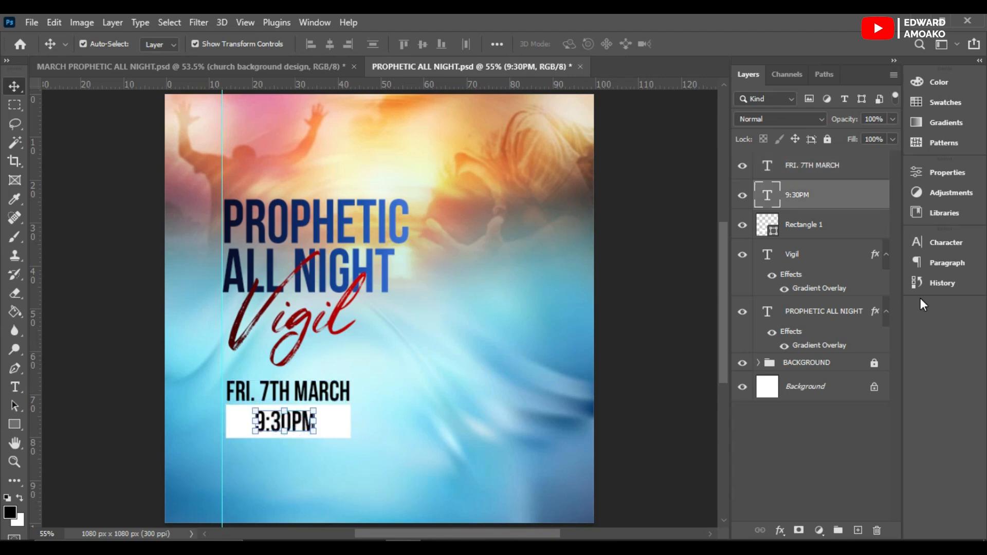
pyautogui.click(952, 241)
pyautogui.click(832, 264)
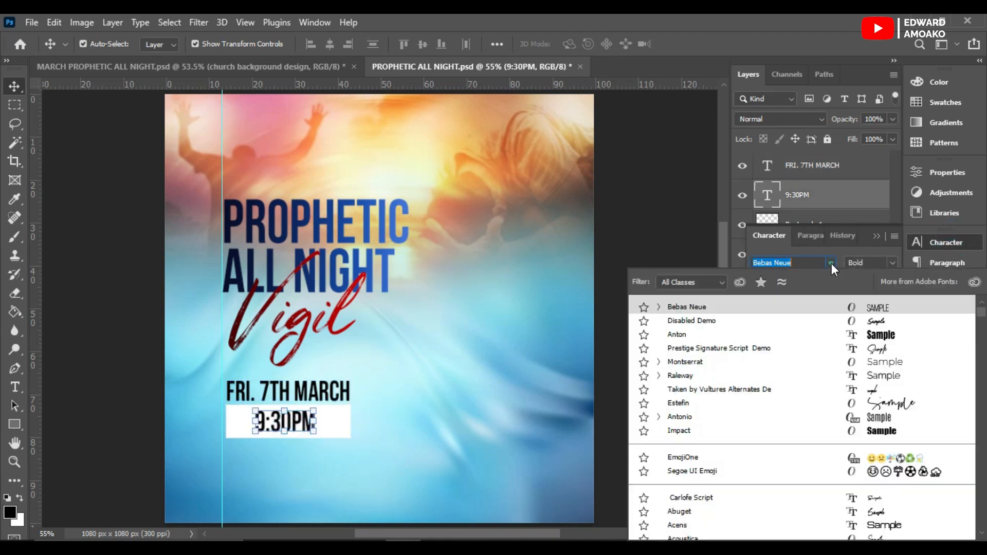
pyautogui.click(811, 366)
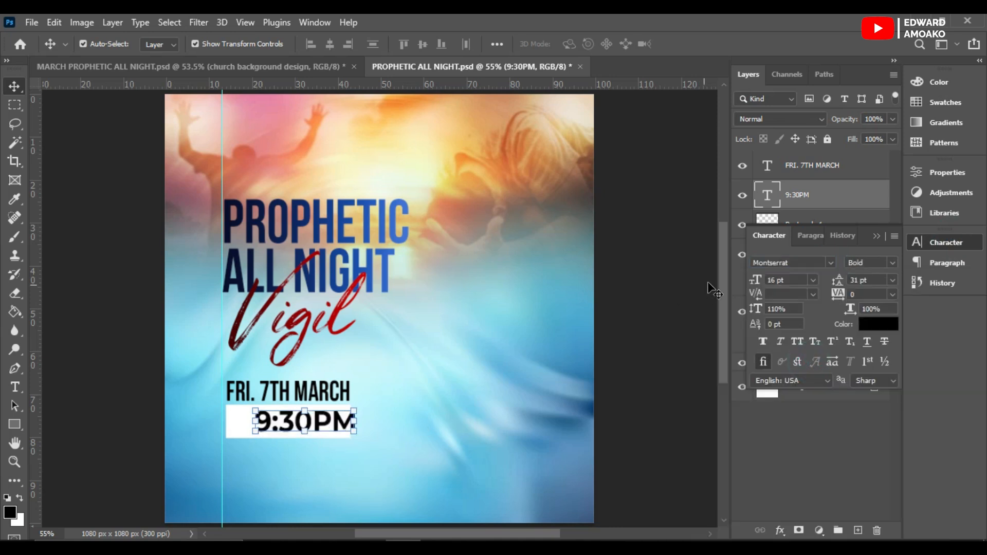
pyautogui.click(812, 278)
pyautogui.click(789, 377)
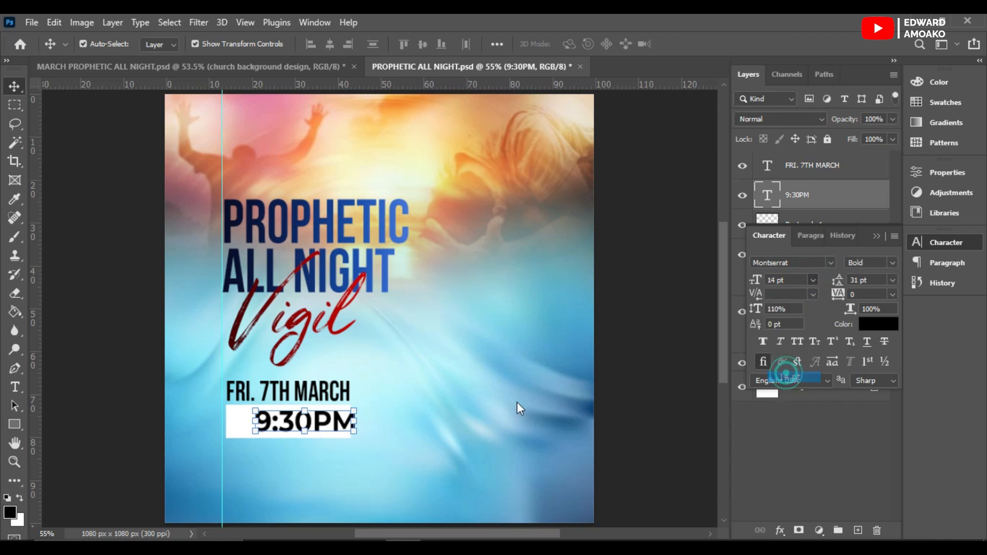
pyautogui.moveTo(314, 427); pyautogui.dragTo(304, 430)
# Duplicate the FRI. 7TH MARCH text below the white rectangle and change the copy to CHURCH PREMISES
pyautogui.doubleClick(340, 396)
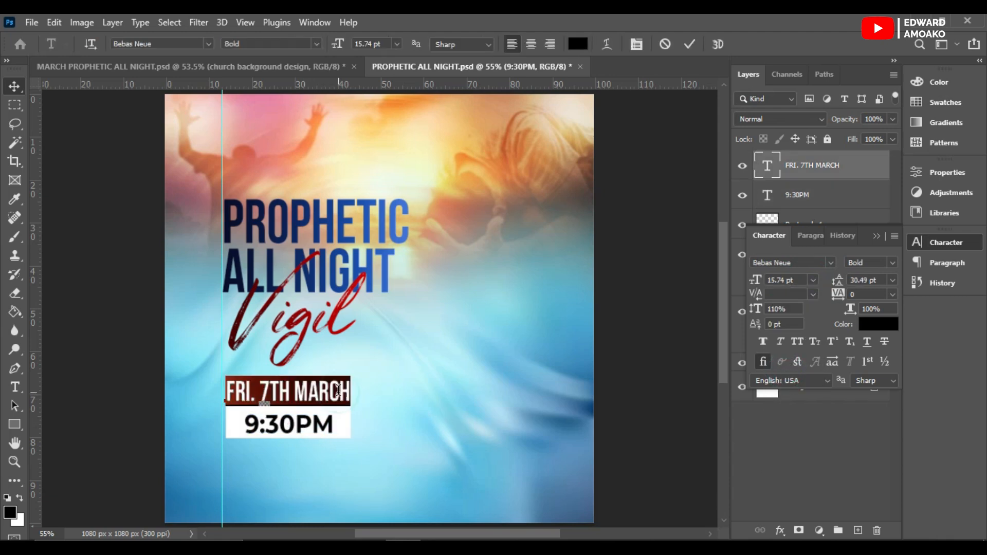
pyautogui.click(688, 43)
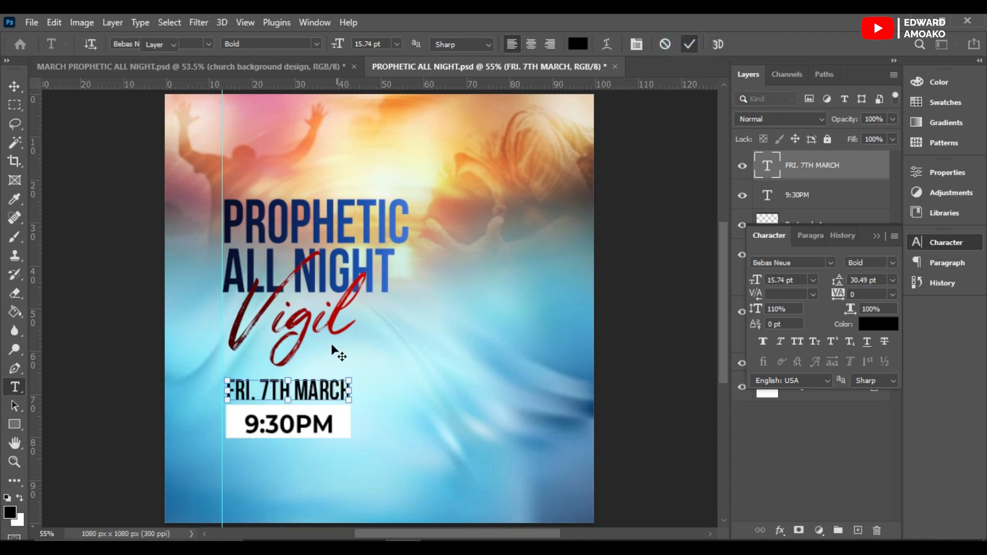
pyautogui.moveTo(334, 393); pyautogui.dragTo(335, 458)
pyautogui.doubleClick(335, 457)
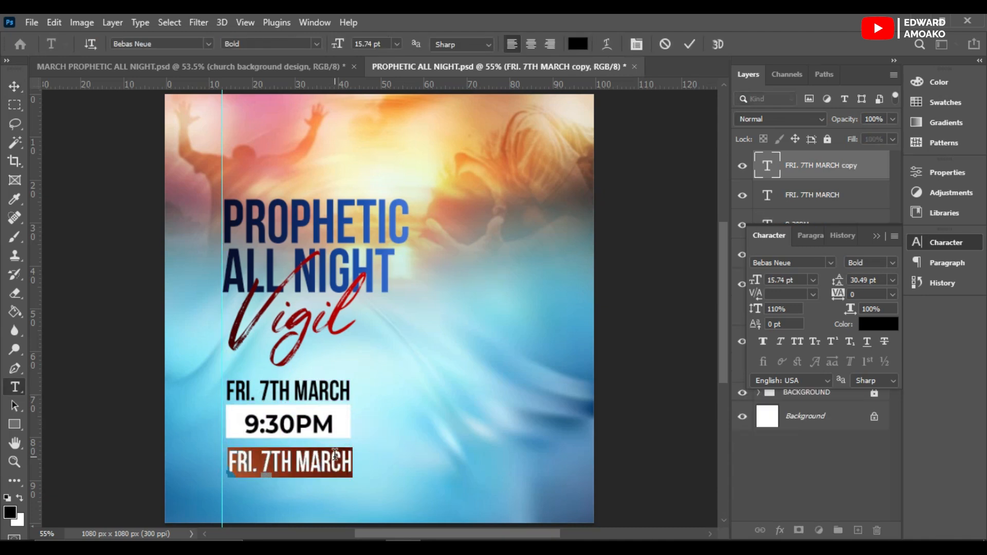
pyautogui.write('CHURCH ORE')
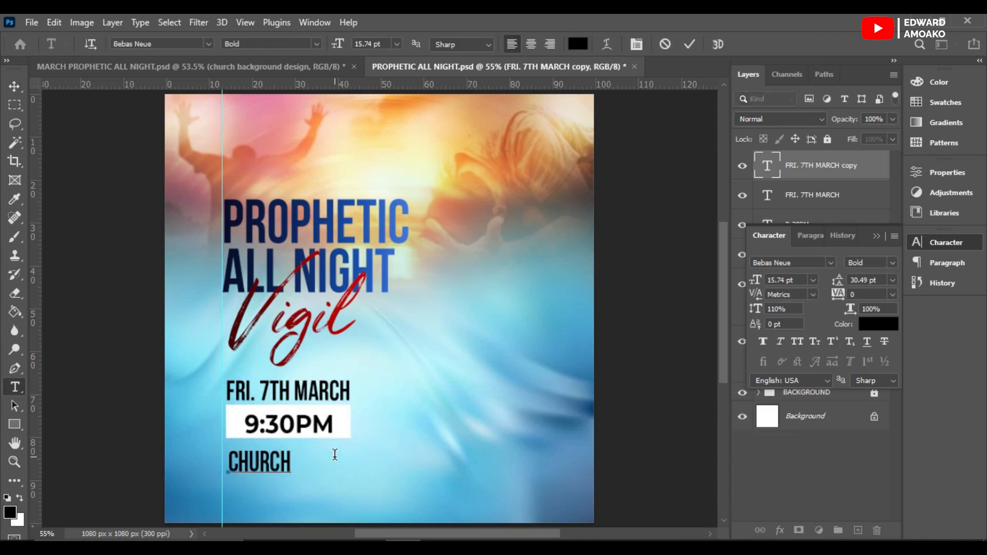
pyautogui.press('BackSpace')
pyautogui.press('BackSpace')
pyautogui.press('BackSpace')
pyautogui.write('PREMISES')
pyautogui.click(685, 40)
# Scale the CHURCH PREMISES text to about 84% so that it fits the white rectangle's width
pyautogui.press('v')
pyautogui.click(371, 465)
pyautogui.moveTo(371, 464); pyautogui.dragTo(350, 464)
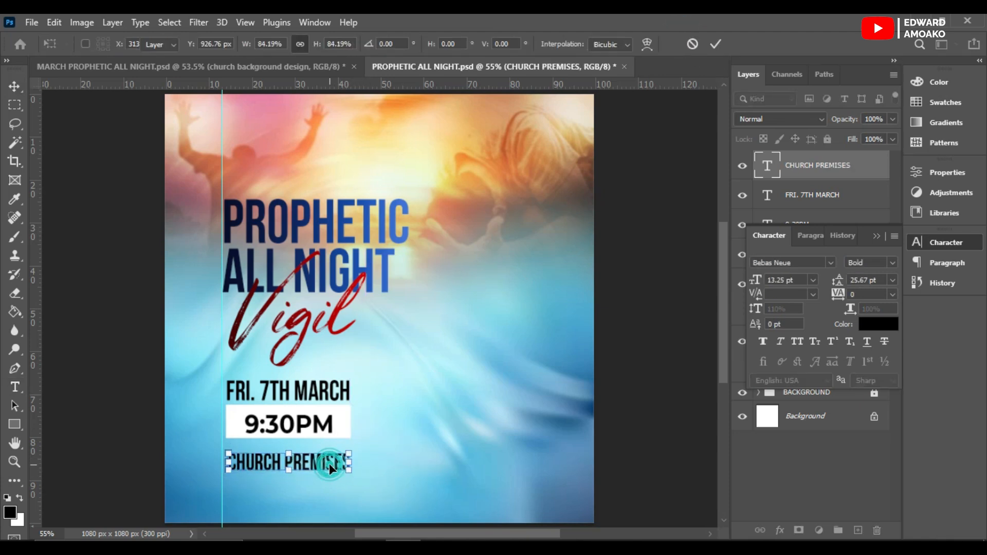
pyautogui.press('Return')
# Check the venue text in the reference flyer, and set the CHURCH PREMISES text's font style to Regular
pyautogui.click(289, 65)
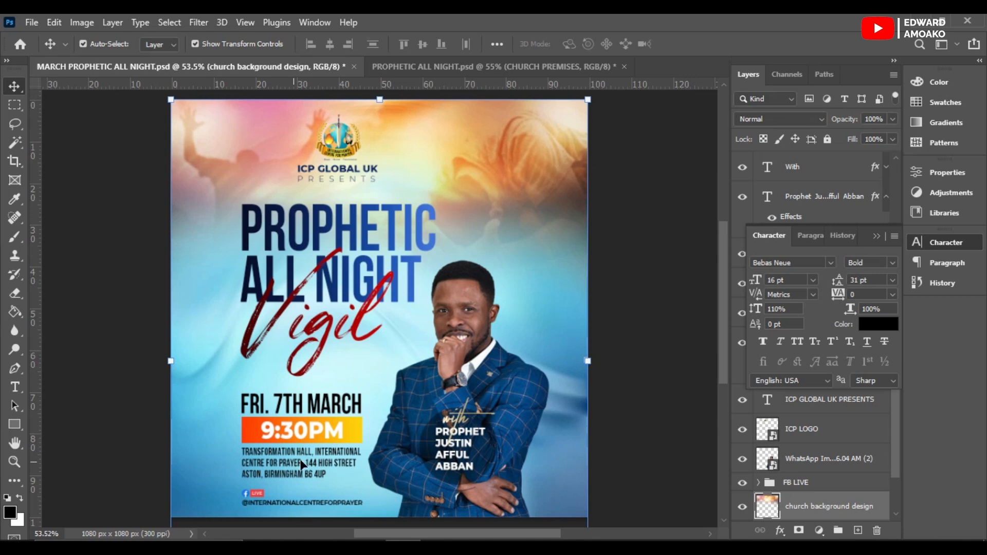
pyautogui.click(424, 68)
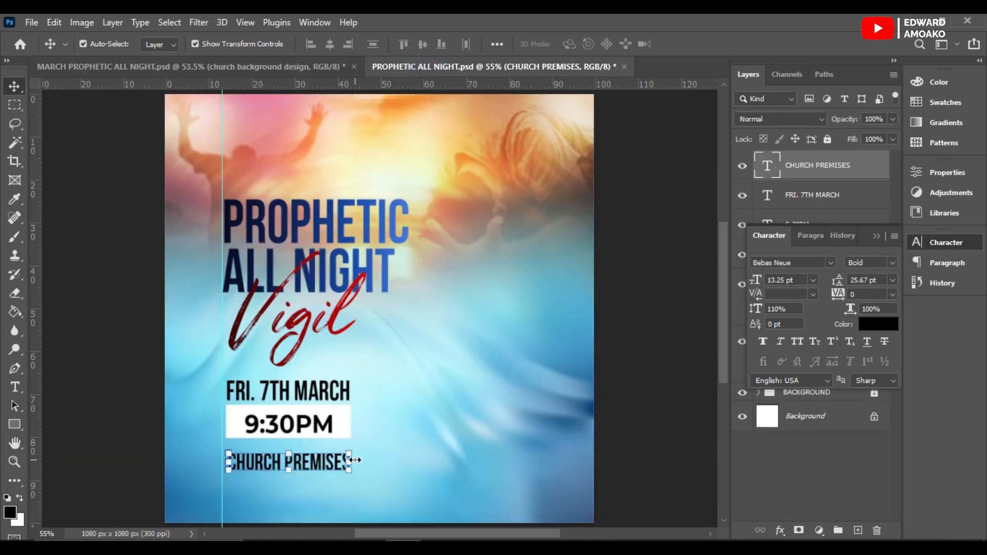
pyautogui.click(887, 261)
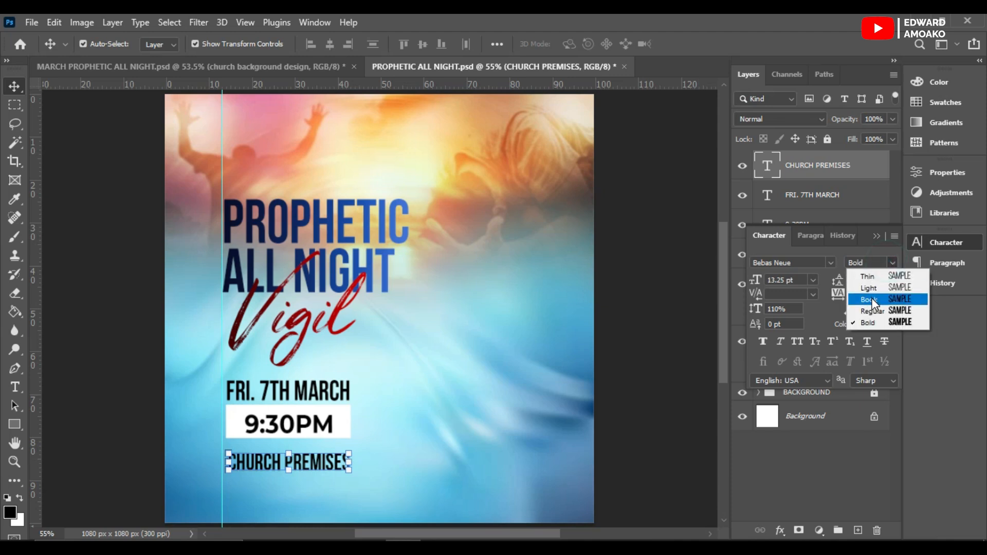
pyautogui.click(874, 312)
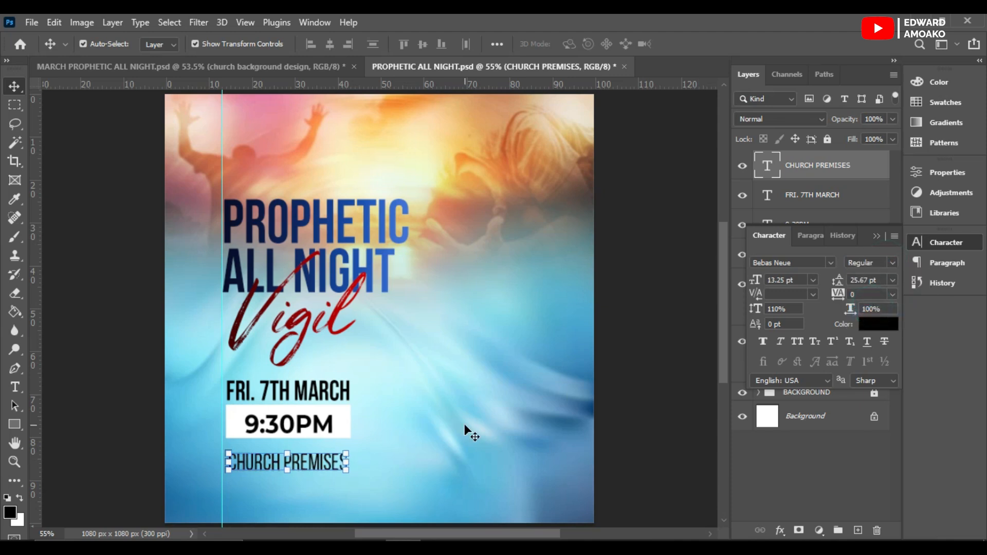
# Centre-align the 9:30PM text with the white rectangle behind it
pyautogui.click(323, 421)
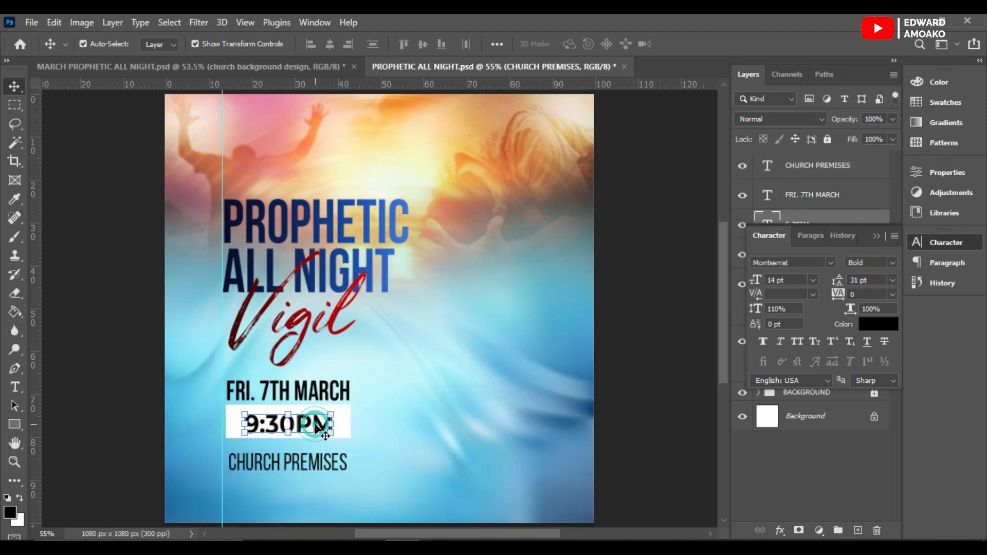
pyautogui.click(877, 236)
pyautogui.keyDown('shift'); pyautogui.click(799, 254); pyautogui.keyUp('shift')
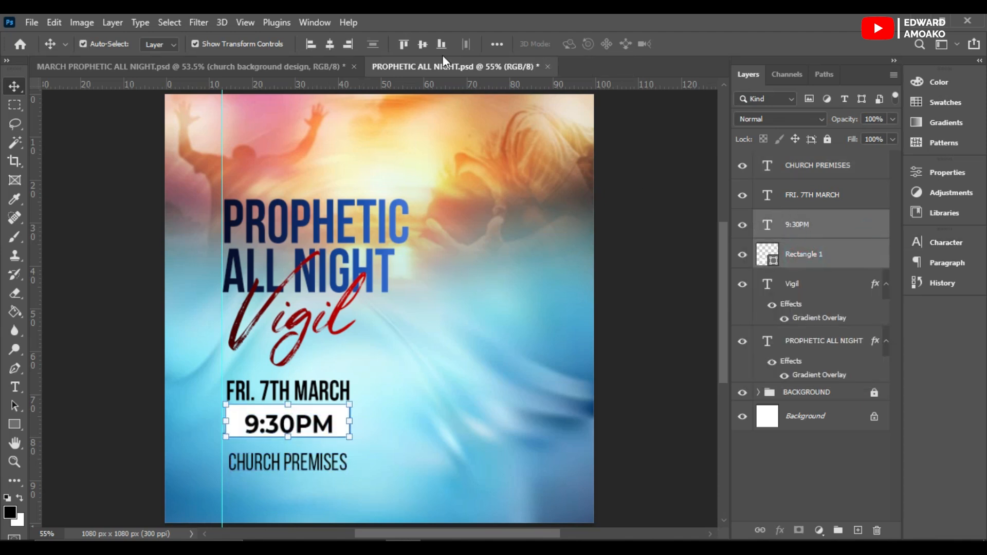
pyautogui.click(325, 43)
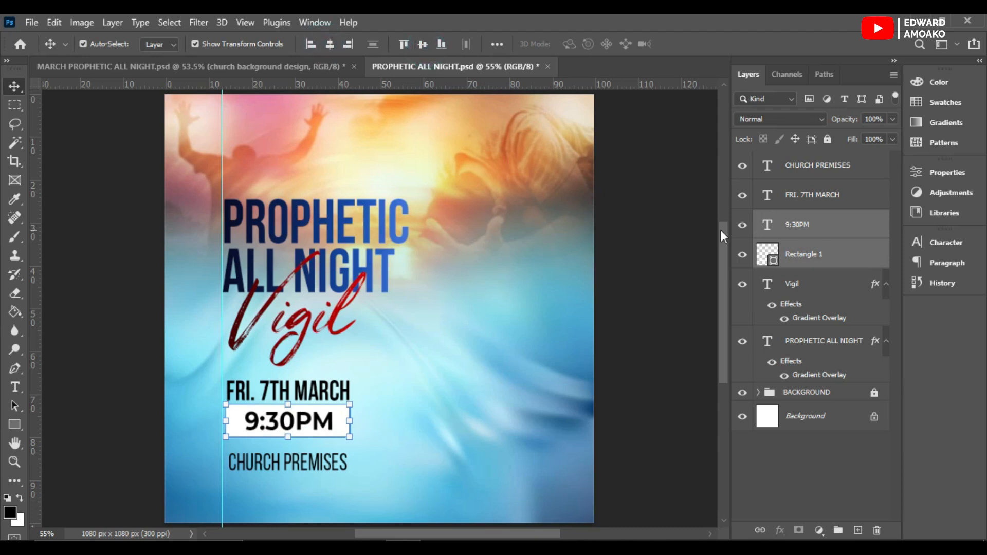
# Add a Gradient Overlay to the white rectangle behind 9:30PM, using the orange-to-yellow gradient preset
pyautogui.click(775, 252)
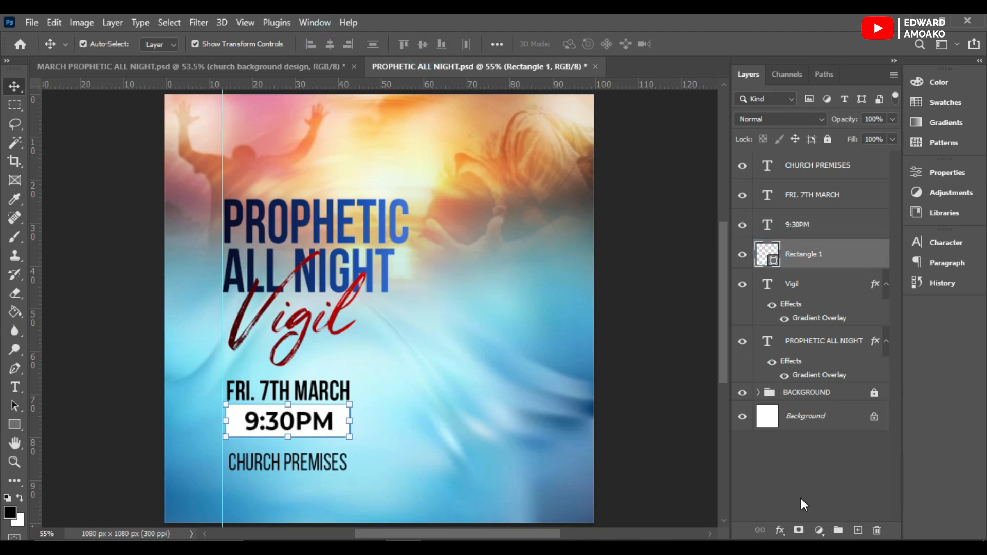
pyautogui.click(780, 531)
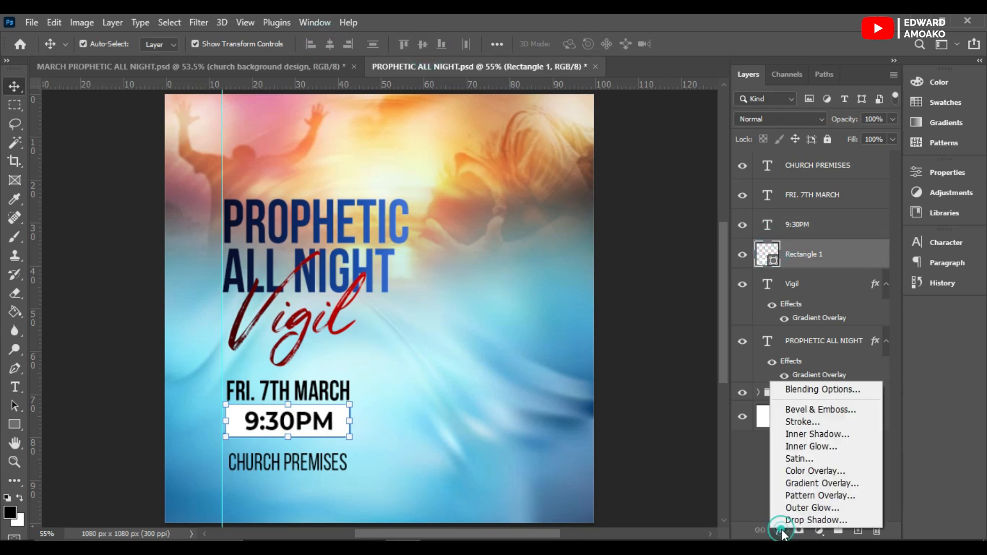
pyautogui.click(792, 485)
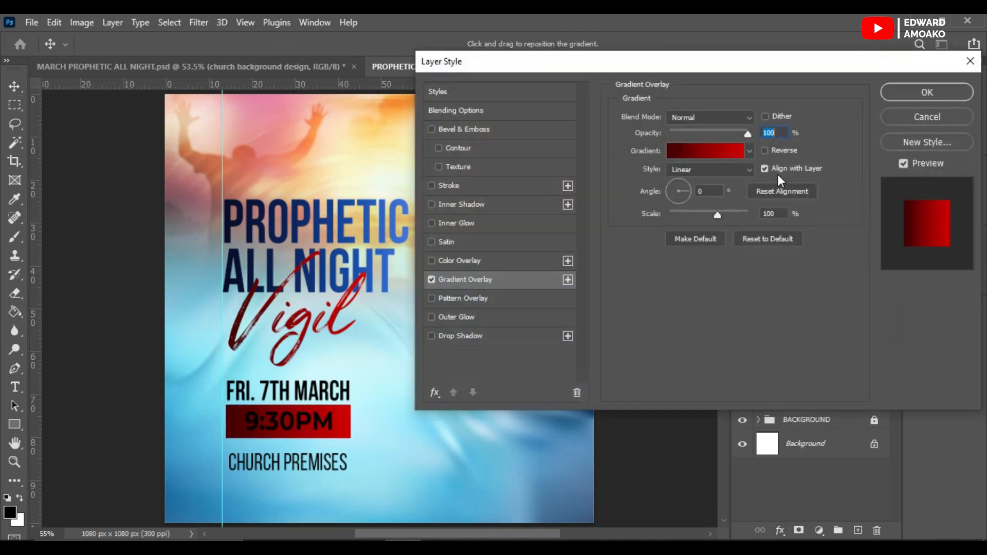
pyautogui.click(739, 150)
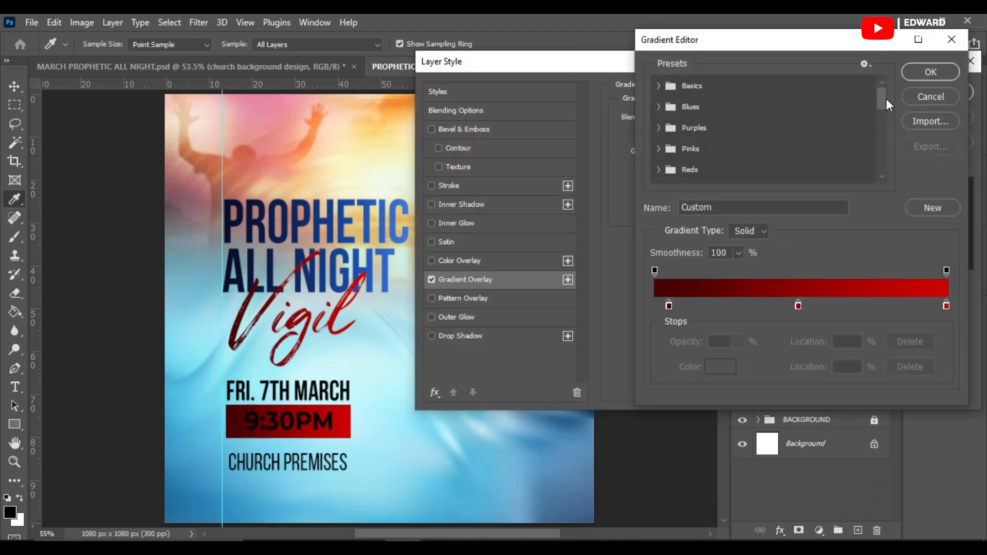
pyautogui.moveTo(884, 100); pyautogui.dragTo(877, 168)
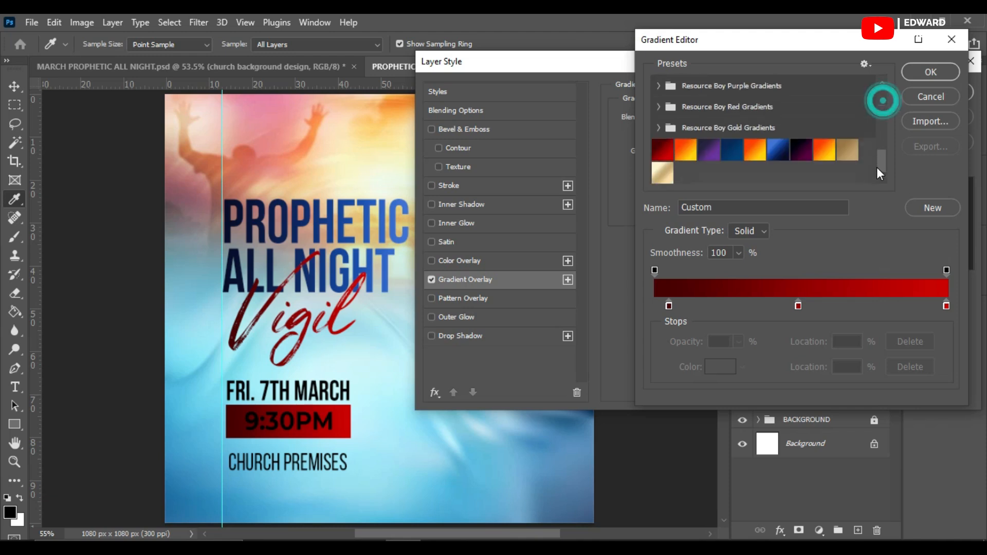
pyautogui.click(825, 153)
# Check the colours of the gradient's first and last stops and apply the overlay to the rectangle
pyautogui.doubleClick(653, 307)
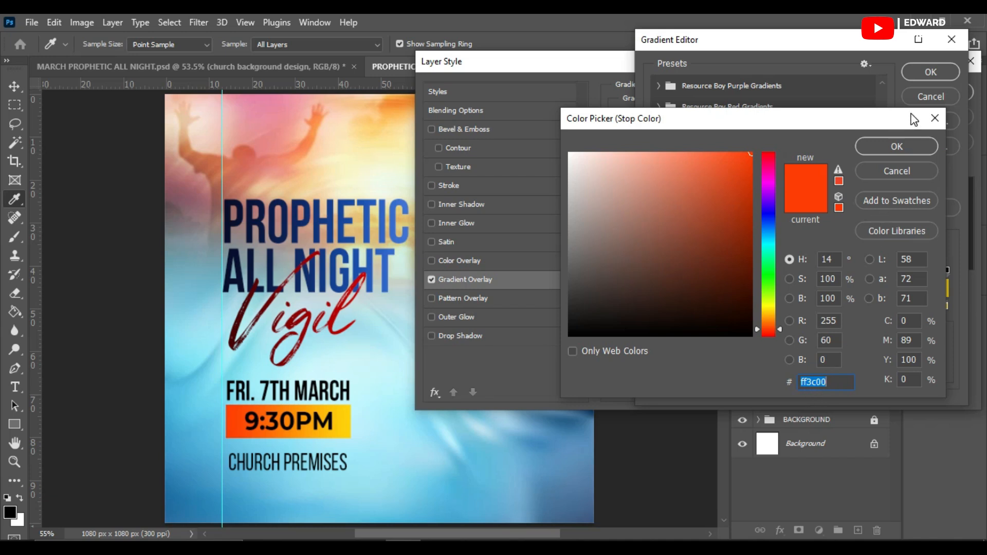
pyautogui.click(894, 148)
pyautogui.click(945, 306)
pyautogui.doubleClick(944, 304)
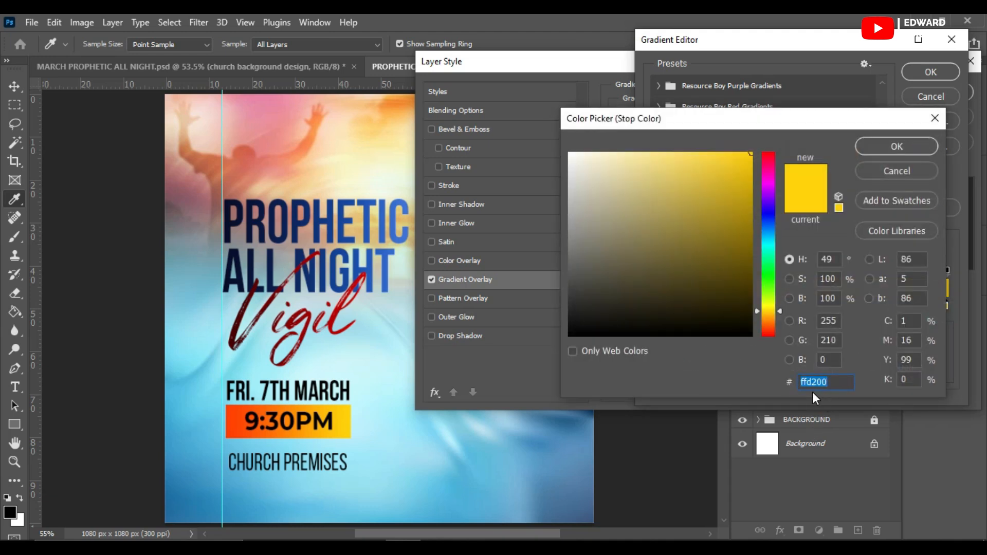
pyautogui.click(884, 145)
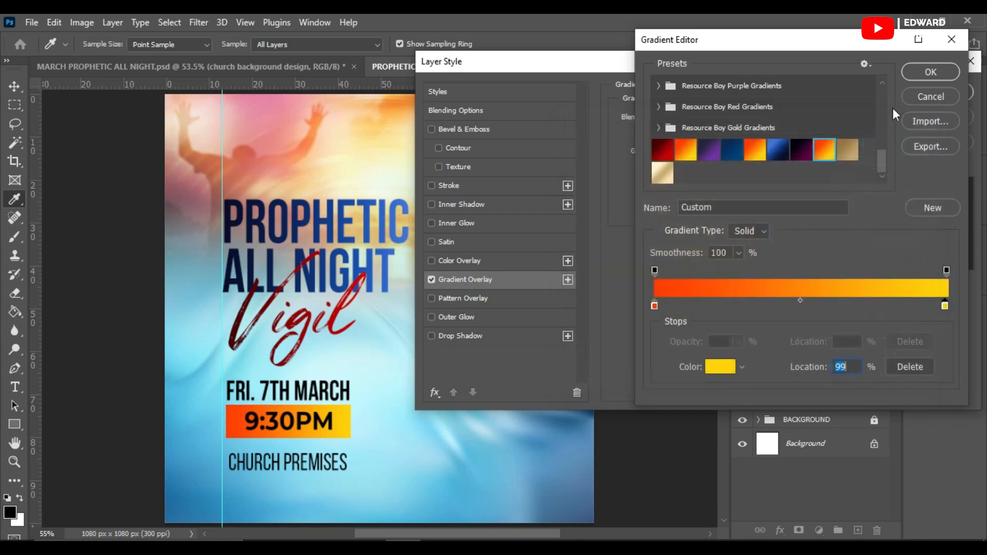
pyautogui.click(924, 74)
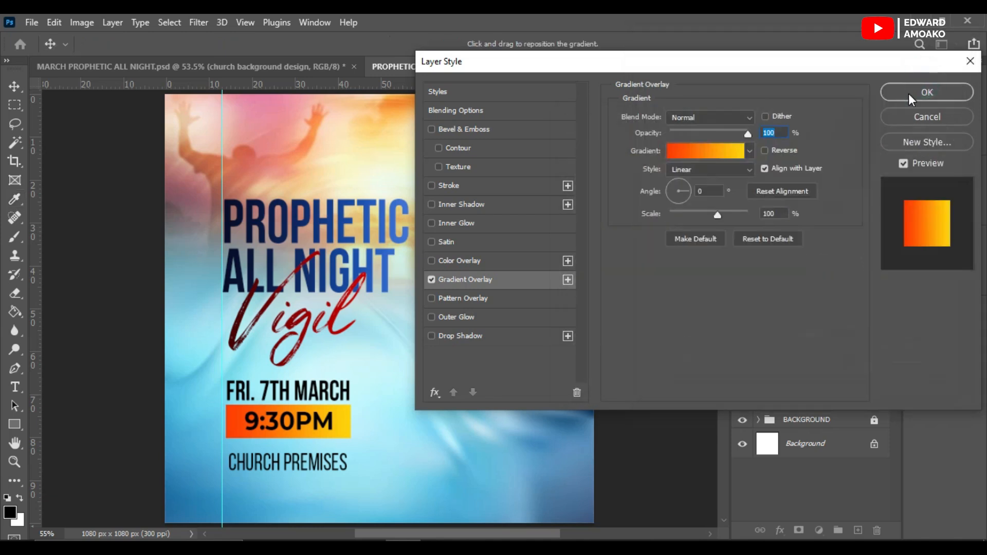
pyautogui.click(909, 94)
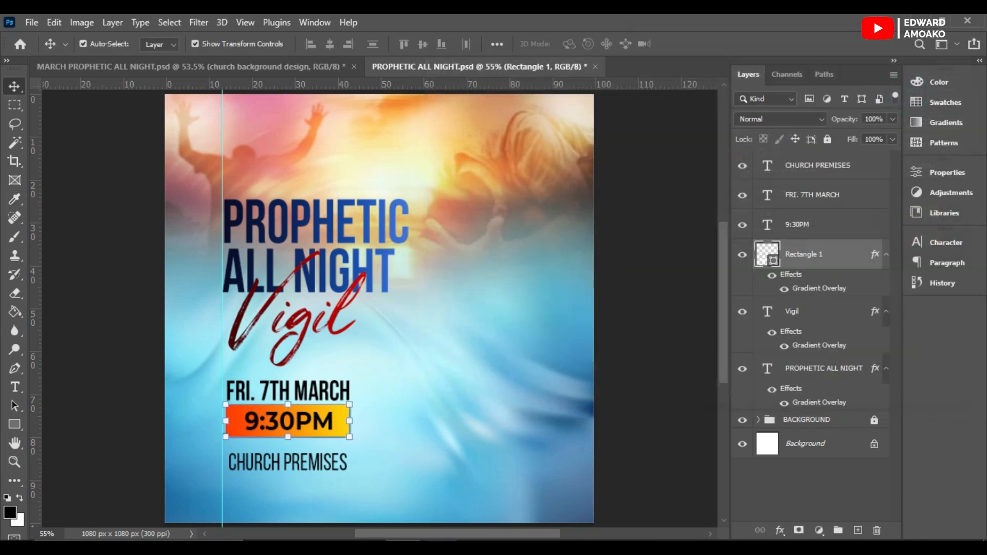
# Change the 9:30PM text colour to white and its font style to ExtraBold
pyautogui.click(319, 423)
pyautogui.click(948, 248)
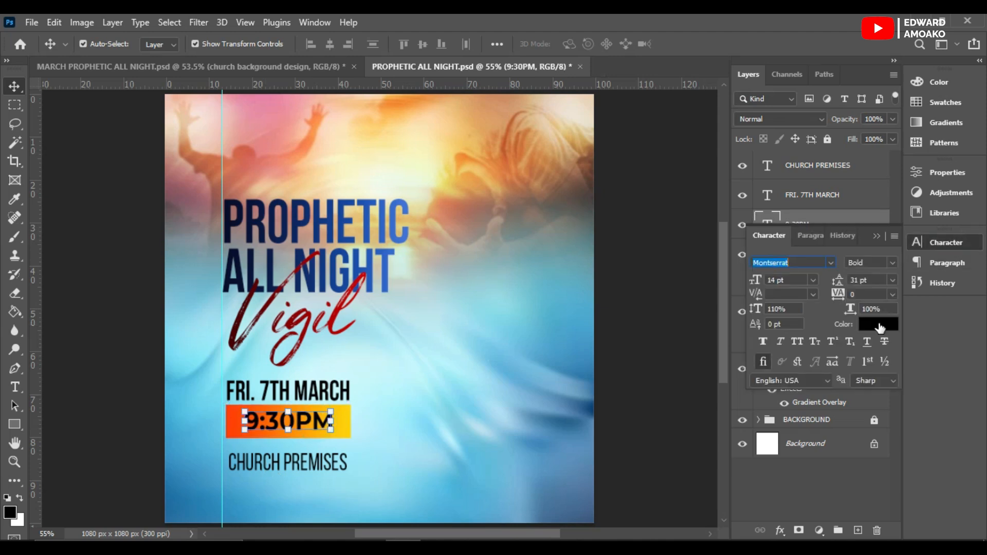
pyautogui.click(879, 324)
pyautogui.click(571, 152)
pyautogui.click(874, 143)
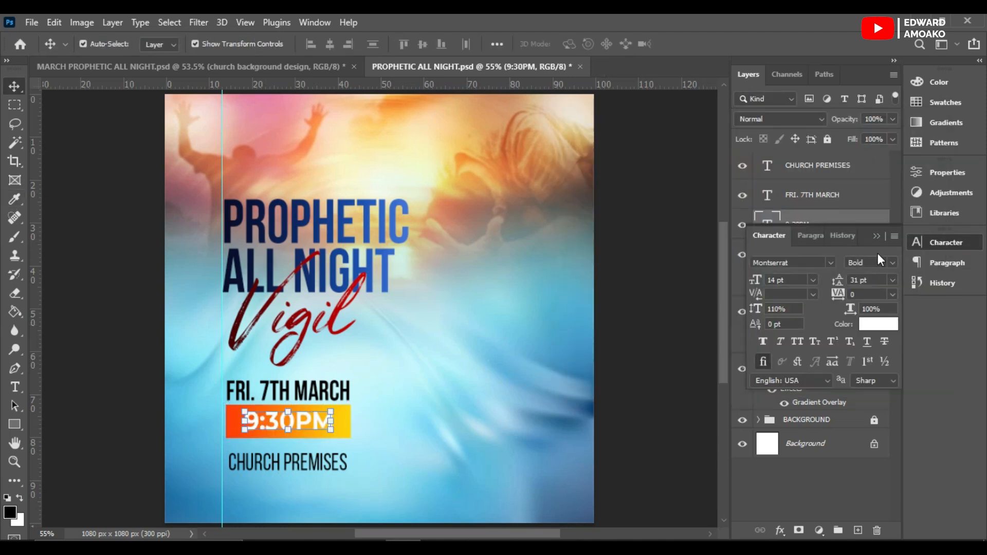
pyautogui.click(893, 263)
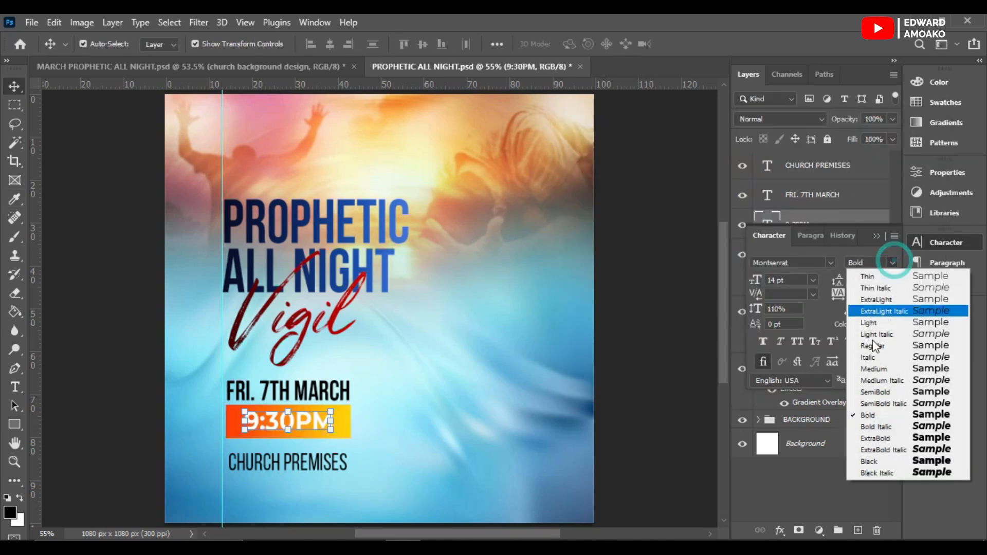
pyautogui.click(878, 437)
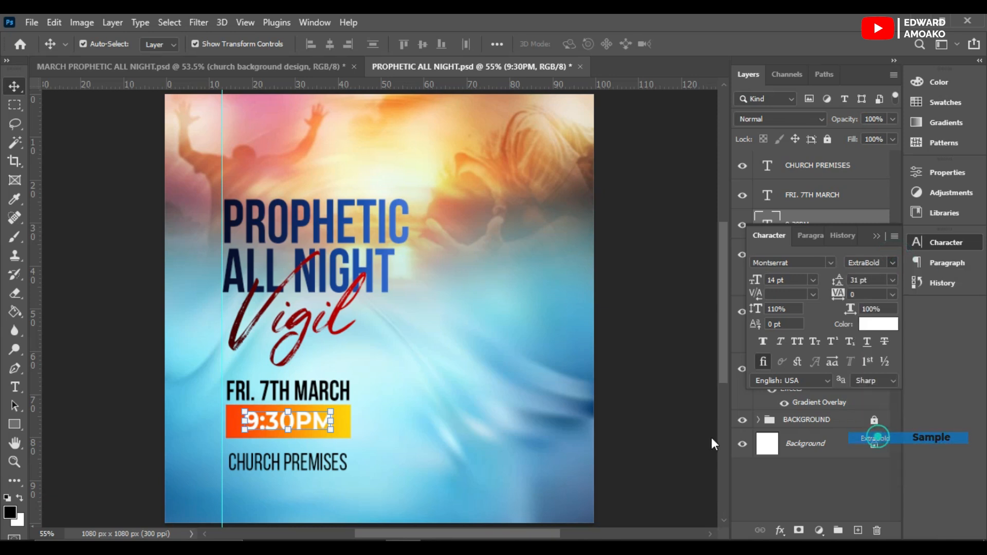
# Enlarge the red Vigil text to 70 pt
pyautogui.click(330, 466)
pyautogui.click(304, 294)
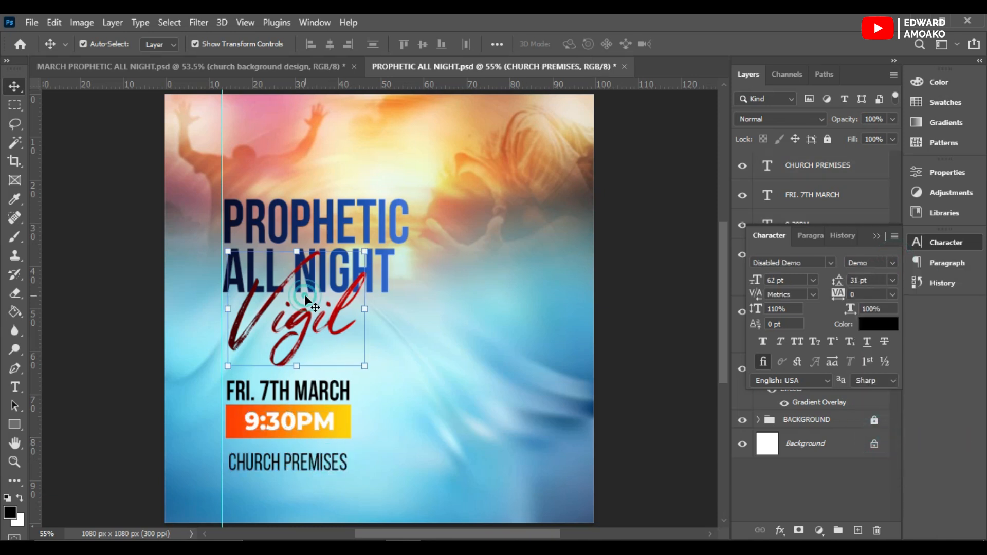
pyautogui.moveTo(755, 280); pyautogui.dragTo(768, 286)
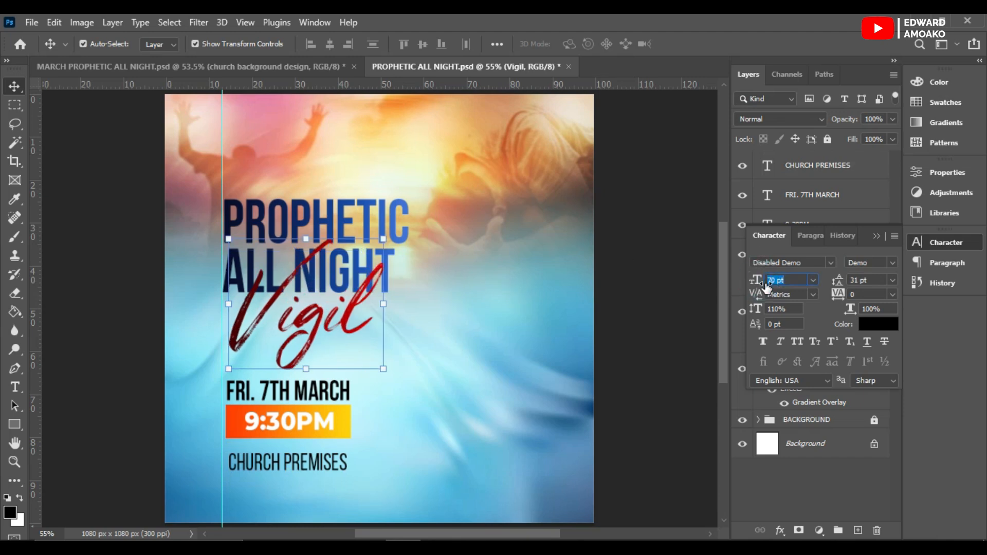
pyautogui.click(877, 236)
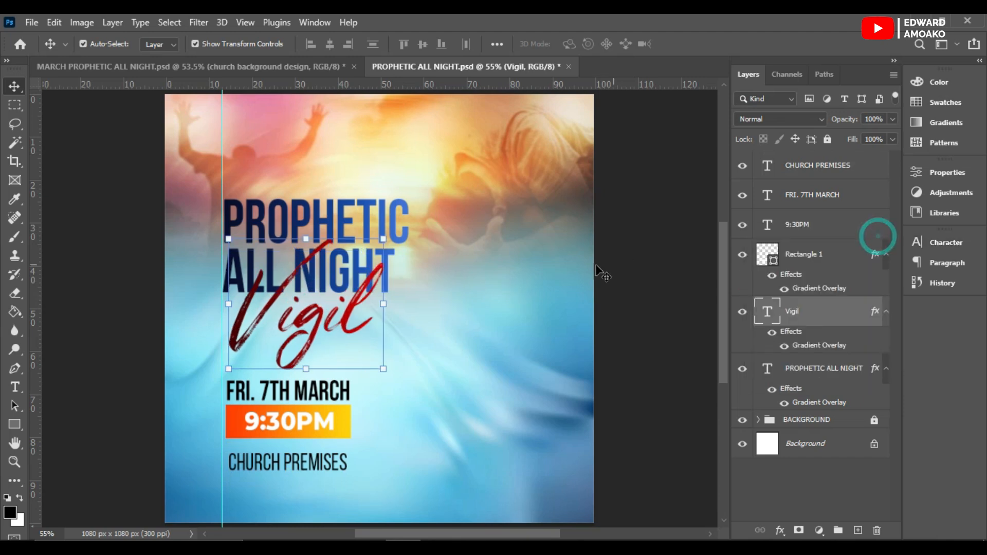
# Duplicate the CHURCH PREMISES text to the empty area beside Vigil and change the copy to NAME OF THE CHURCH
pyautogui.click(314, 464)
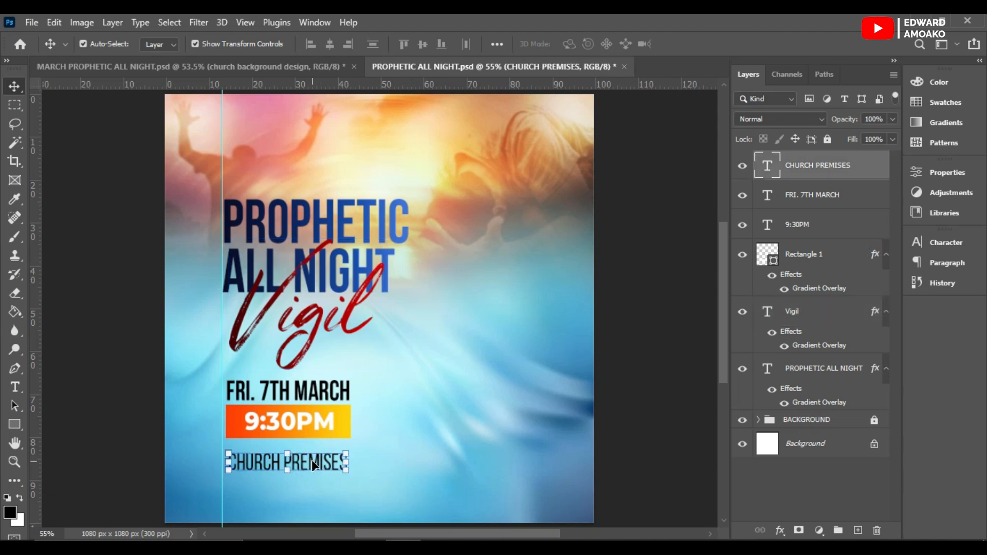
pyautogui.moveTo(315, 464); pyautogui.dragTo(499, 345)
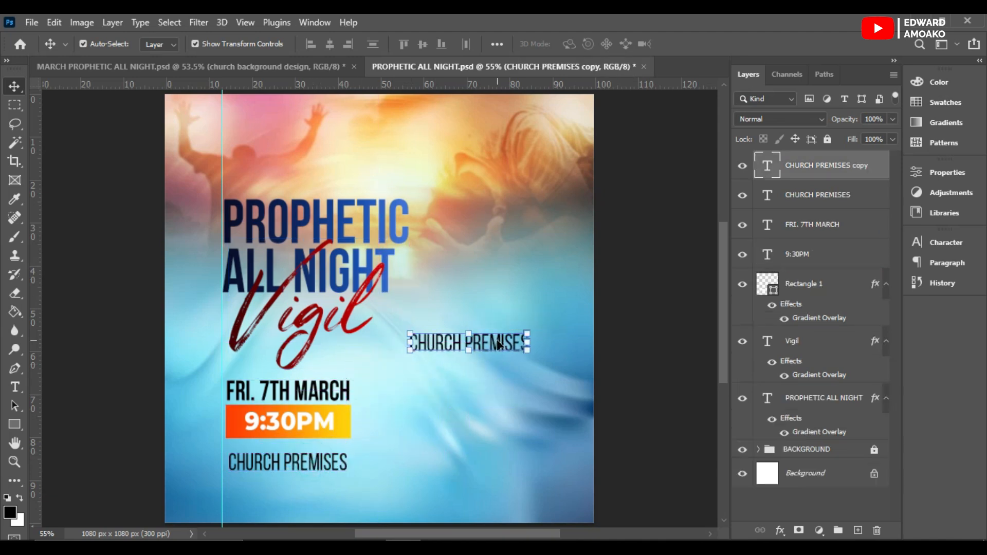
pyautogui.doubleClick(497, 342)
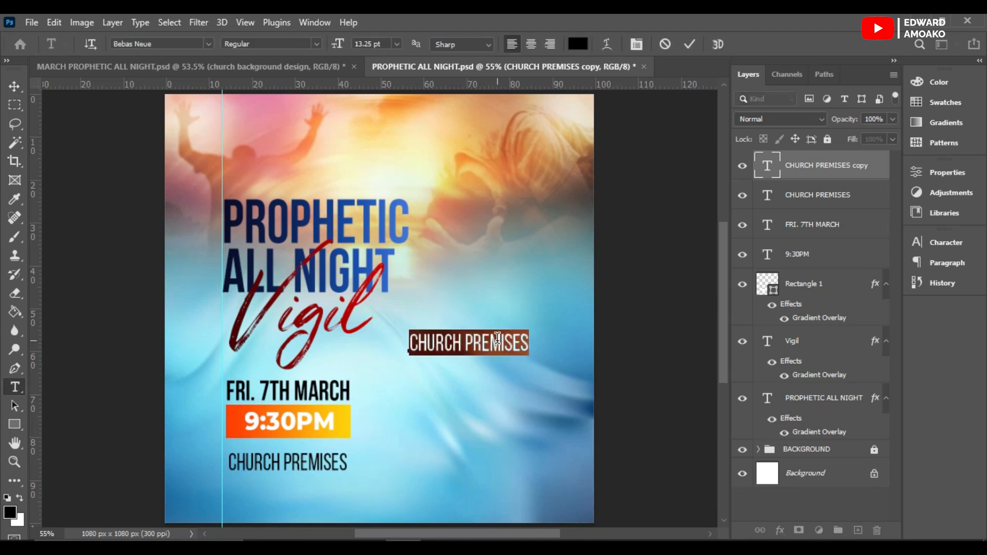
pyautogui.press('BackSpace')
pyautogui.write('NA')
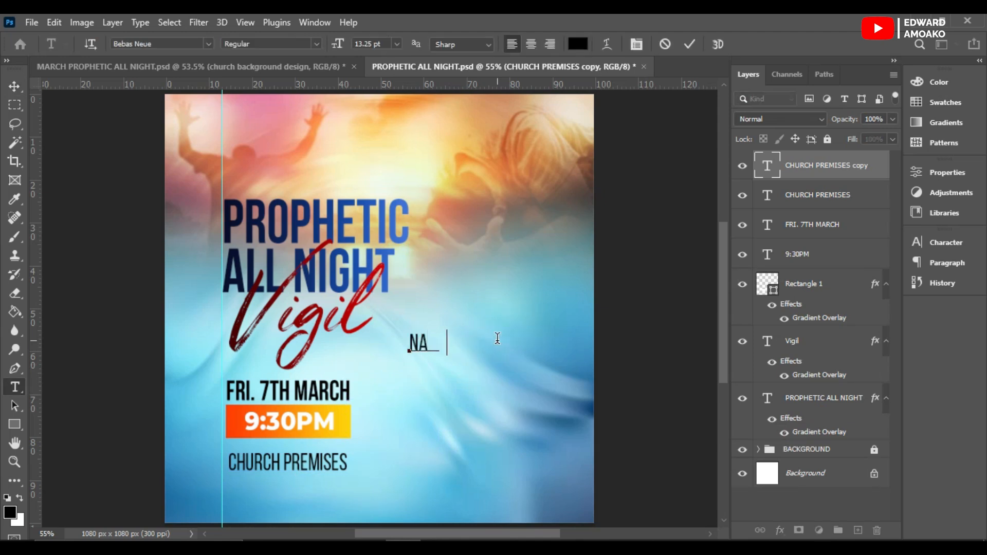
pyautogui.write('ME OF THE CHURCH')
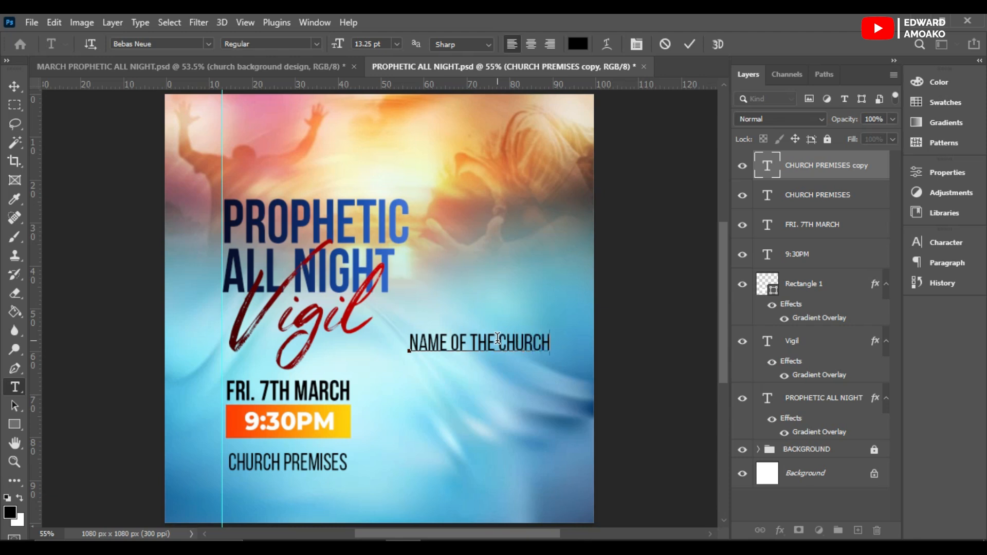
pyautogui.click(691, 45)
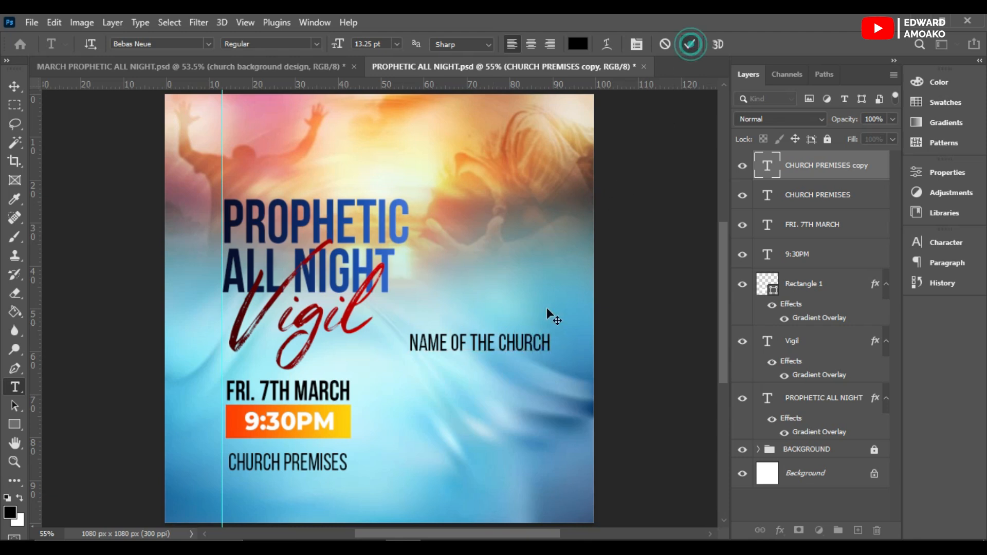
# Place the NAME OF THE CHURCH text above the PROPHETIC title and set its font size to 10 pt
pyautogui.press('v')
pyautogui.moveTo(540, 329); pyautogui.dragTo(377, 153)
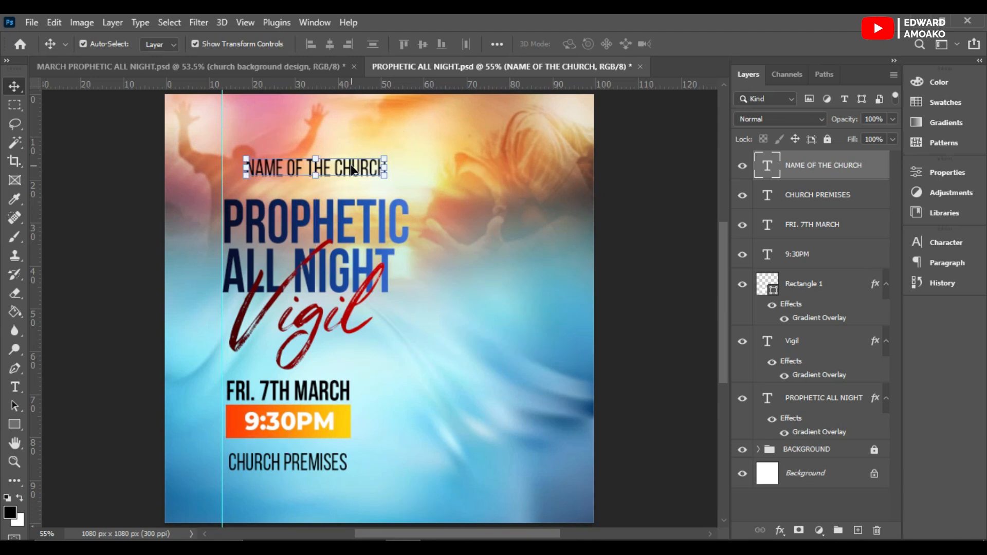
pyautogui.click(951, 245)
pyautogui.click(814, 280)
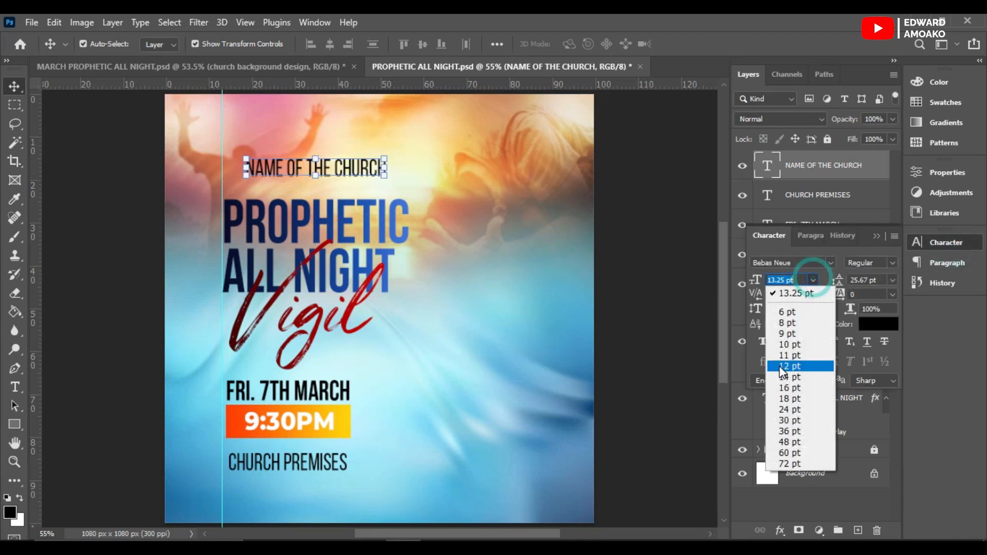
pyautogui.click(792, 344)
pyautogui.moveTo(316, 170); pyautogui.dragTo(333, 158)
# Duplicate NAME OF THE CHURCH just below itself, set the copy in Montserrat and change its wording to PRESENTS
pyautogui.moveTo(333, 154); pyautogui.dragTo(332, 172)
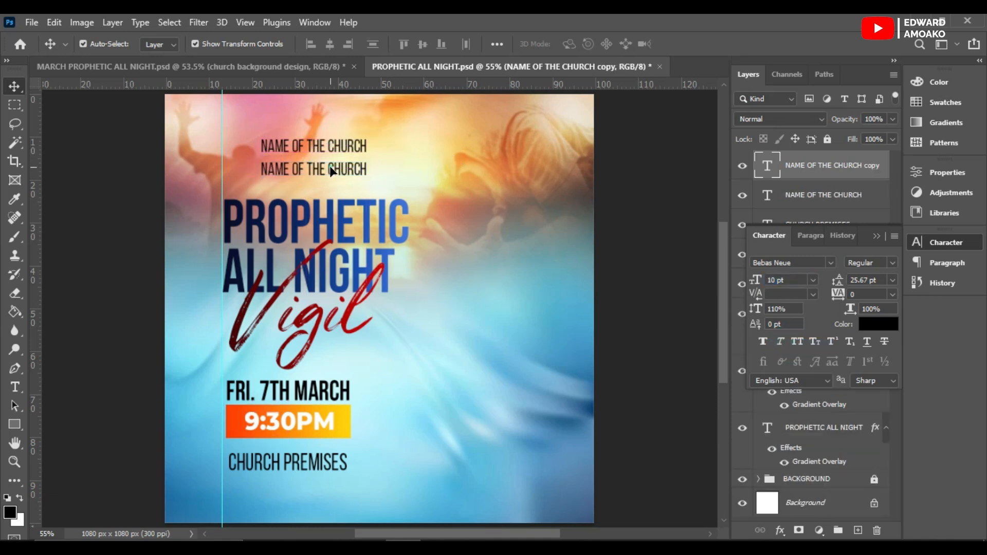
pyautogui.doubleClick(767, 165)
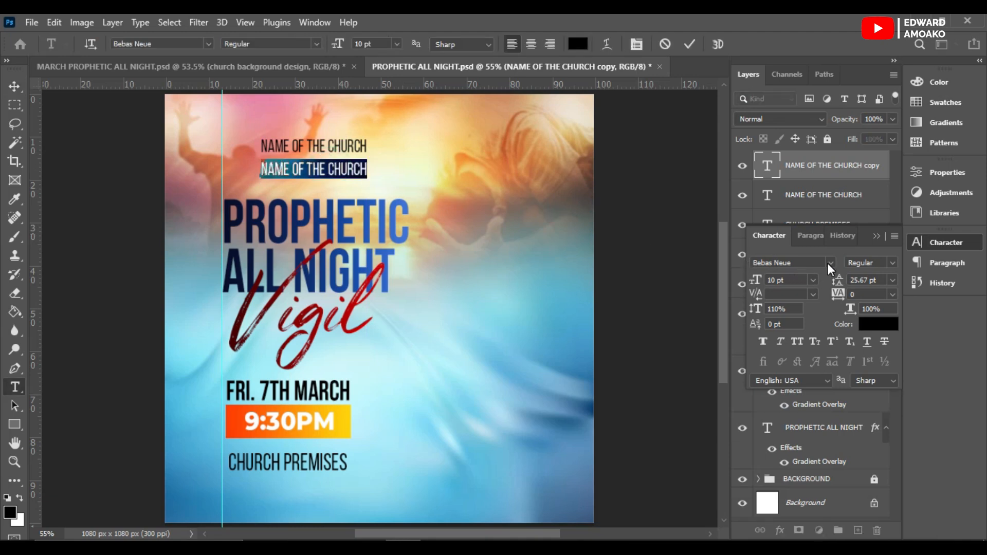
pyautogui.click(830, 262)
pyautogui.click(715, 309)
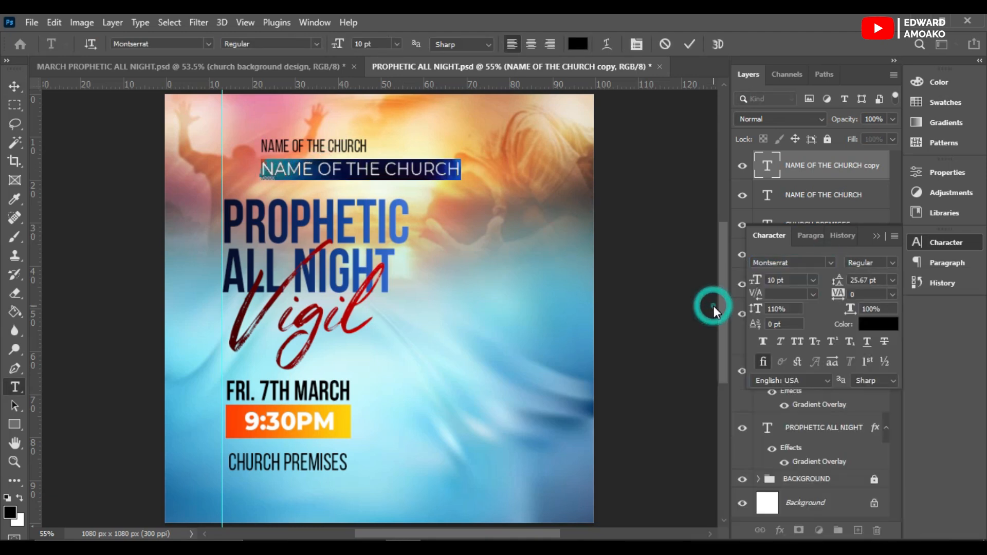
pyautogui.write('PRESENTS')
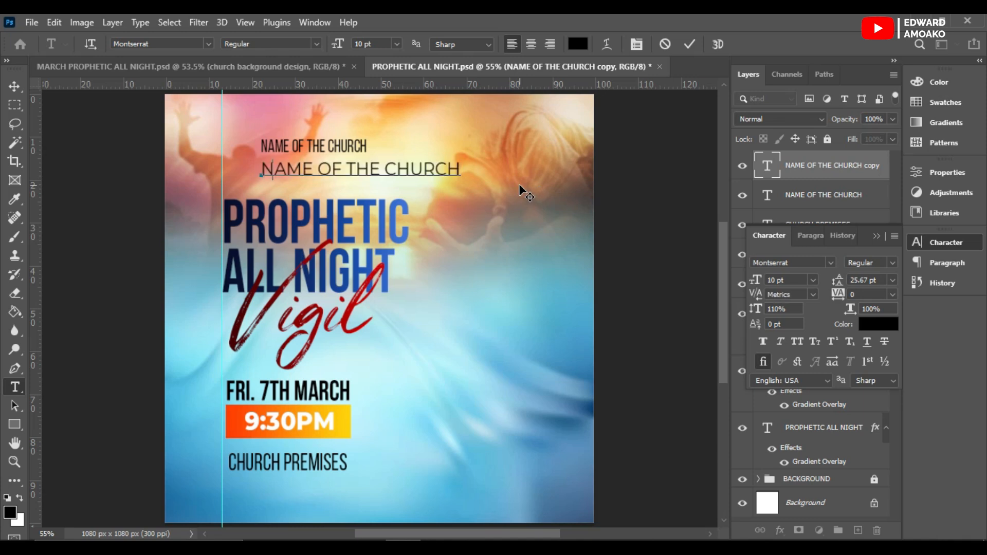
pyautogui.click(695, 39)
pyautogui.press('v')
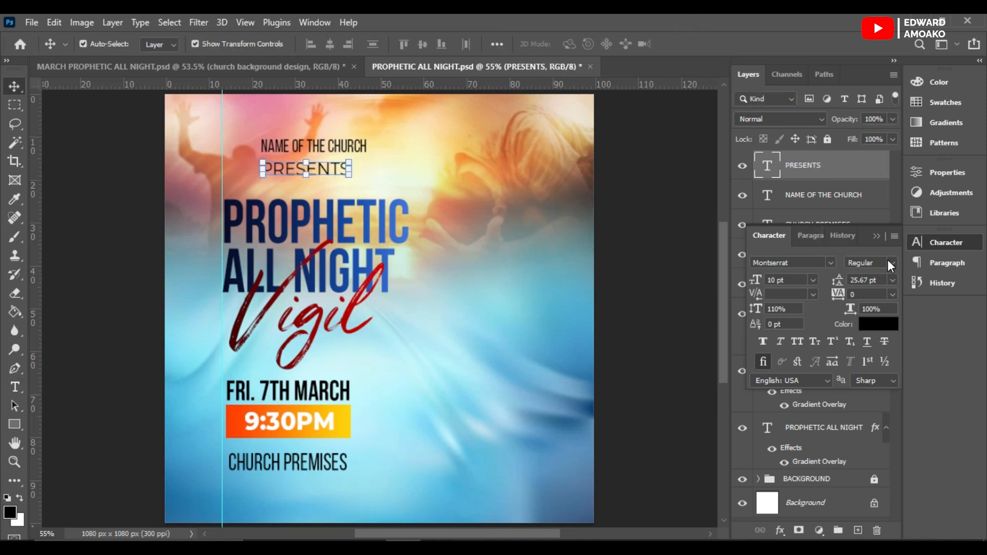
# Set the PRESENTS text to the Light font style and reduce its size to 6 pt
pyautogui.click(887, 262)
pyautogui.click(869, 323)
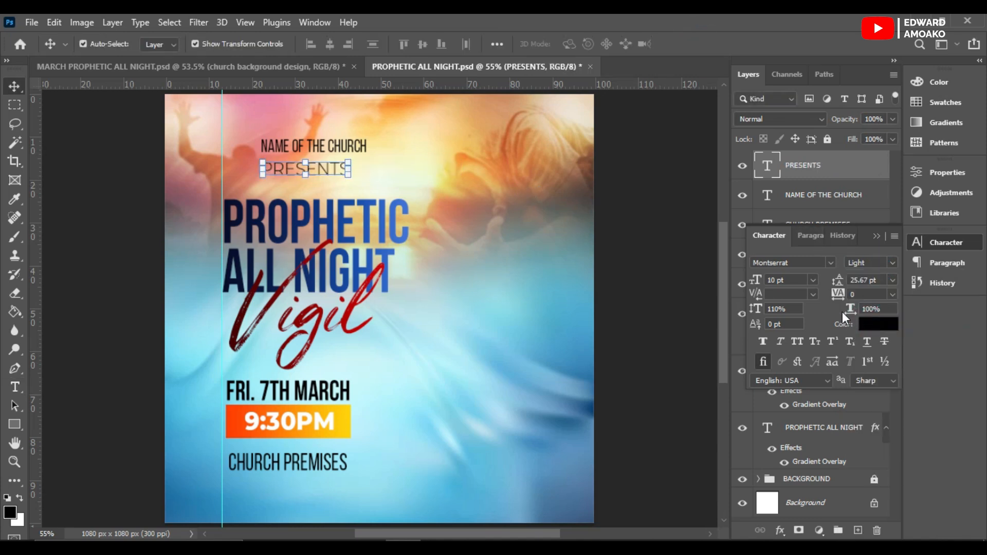
pyautogui.click(814, 281)
pyautogui.click(788, 322)
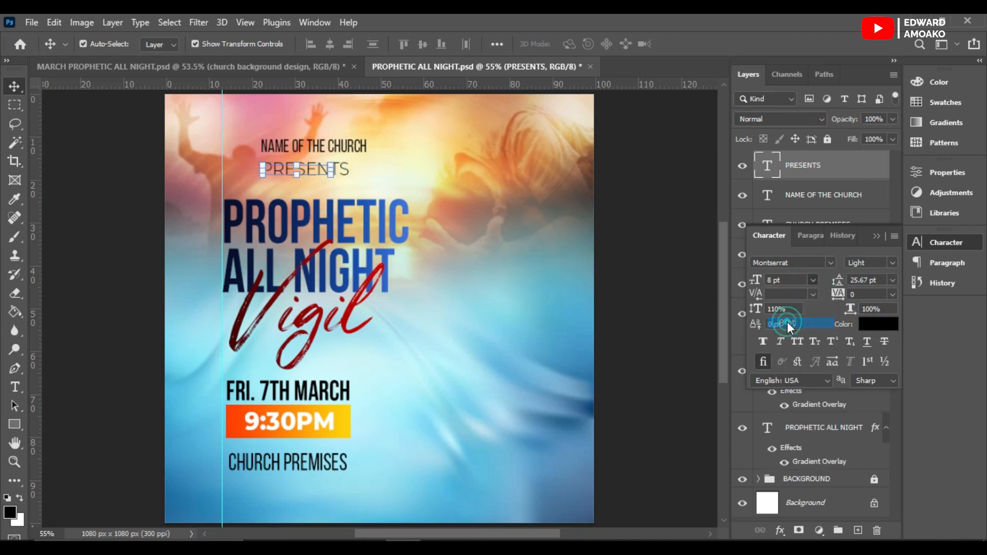
pyautogui.click(811, 281)
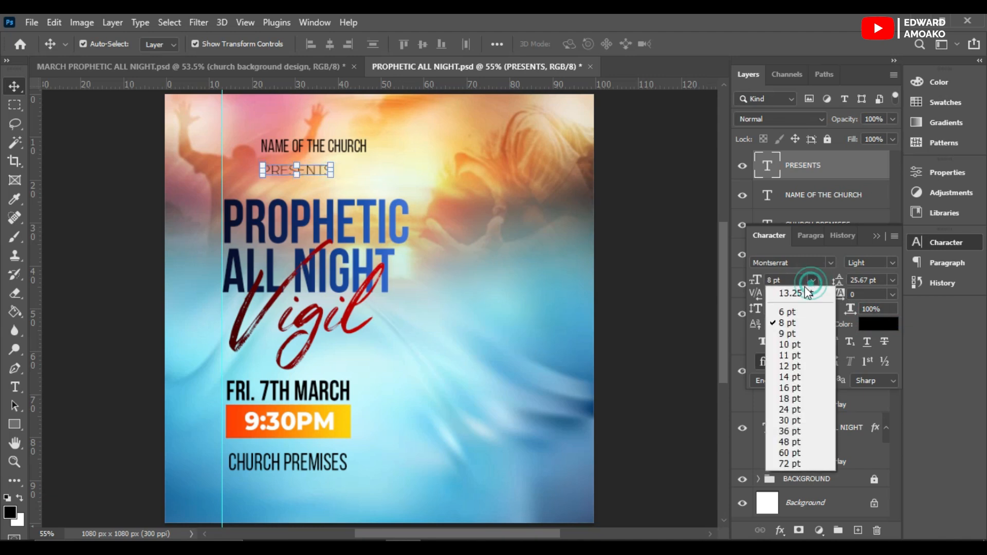
pyautogui.click(794, 308)
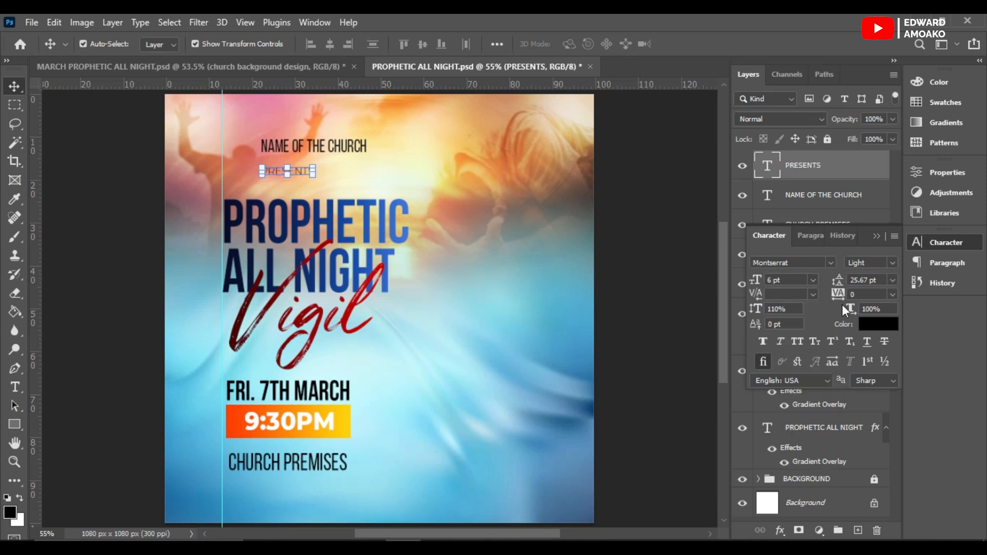
# Widen the PRESENTS text's tracking to 560 and set its font size to 5 pt
pyautogui.moveTo(839, 295); pyautogui.dragTo(875, 295)
pyautogui.click(786, 275)
pyautogui.click(787, 276)
pyautogui.write('5')
pyautogui.press('Return')
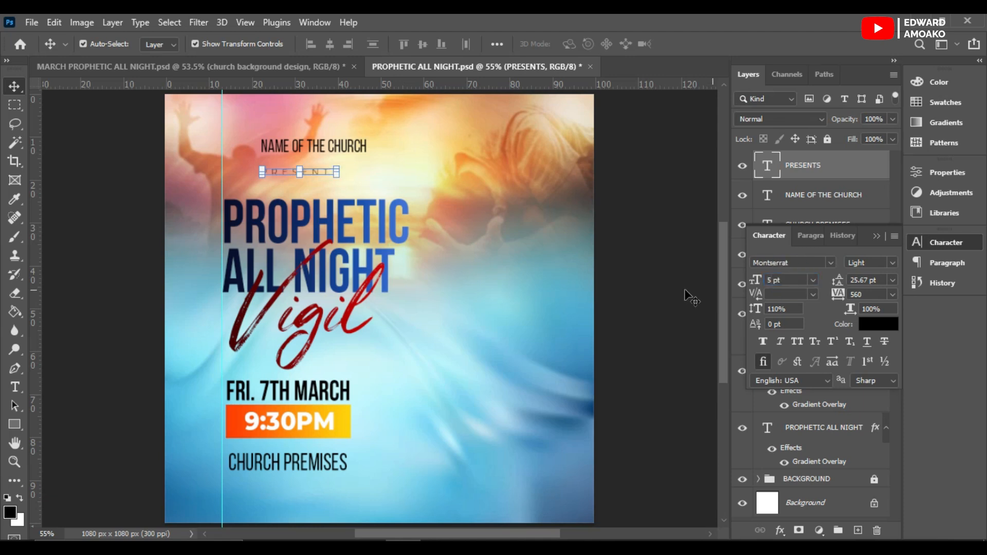
# Move the PRESENTS text up so it sits closely beneath NAME OF THE CHURCH
pyautogui.click(332, 150)
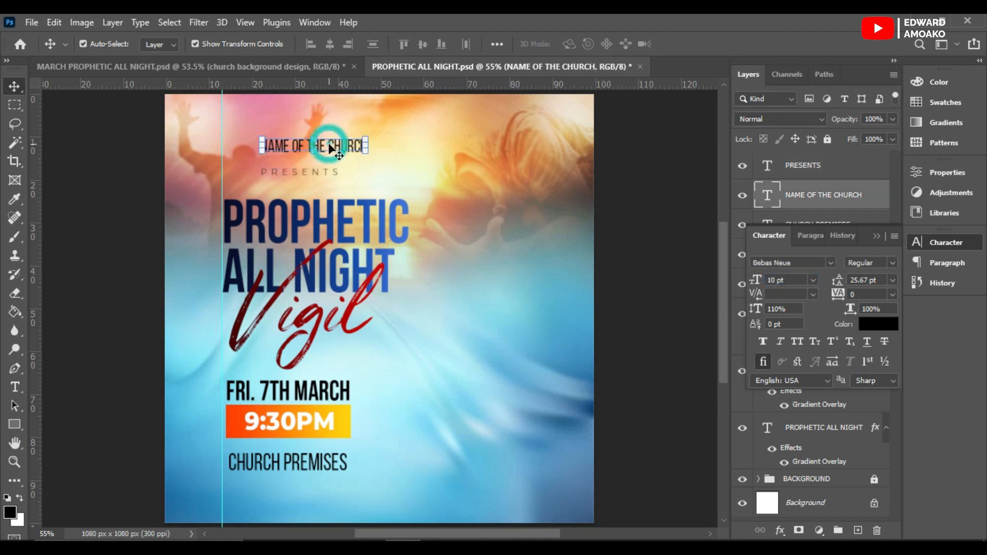
pyautogui.moveTo(324, 177); pyautogui.dragTo(336, 166)
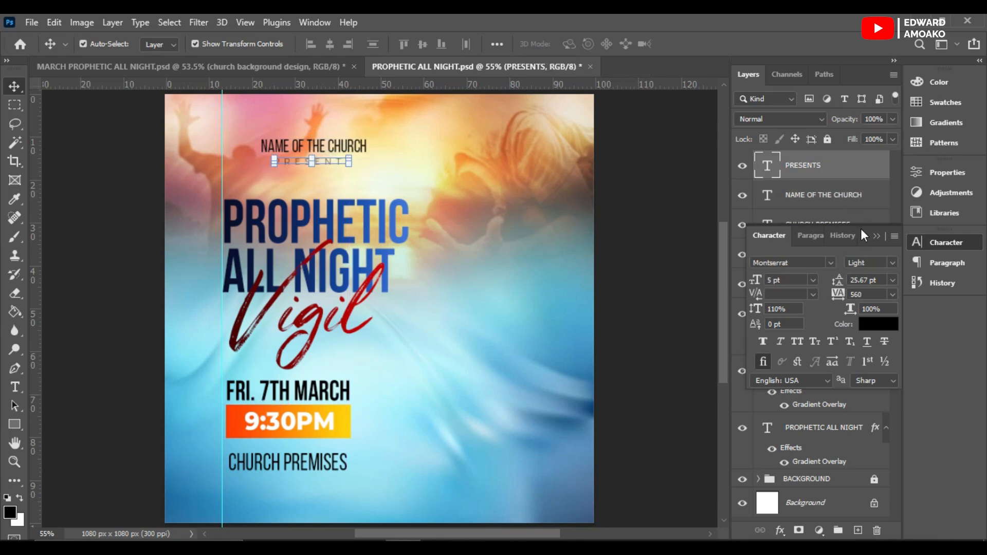
pyautogui.click(876, 235)
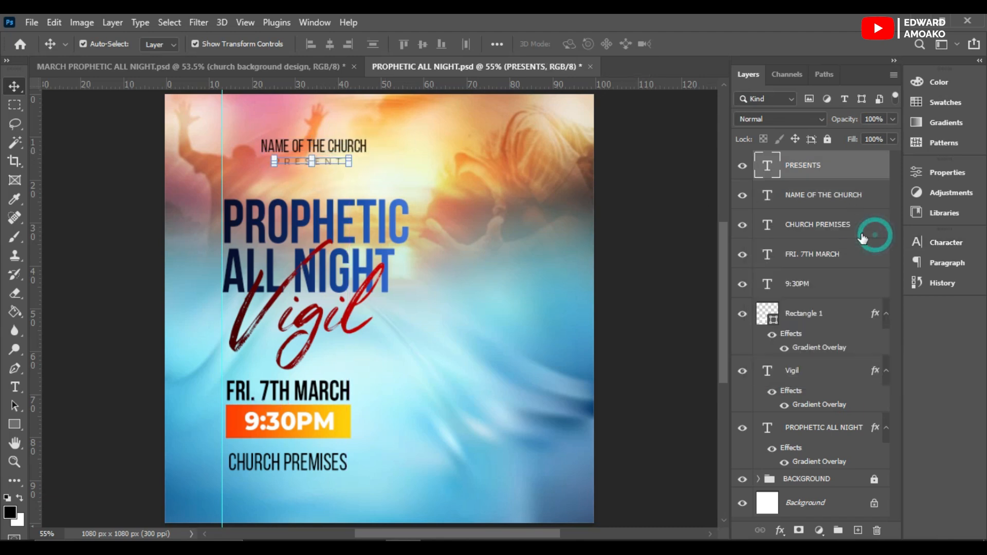
# Align all the text layers and the time box, Rectangle 1, on their shared horizontal centre
pyautogui.keyDown('ctrl'); pyautogui.click(806, 197); pyautogui.keyUp('ctrl')
pyautogui.keyDown('ctrl'); pyautogui.click(801, 225); pyautogui.keyUp('ctrl')
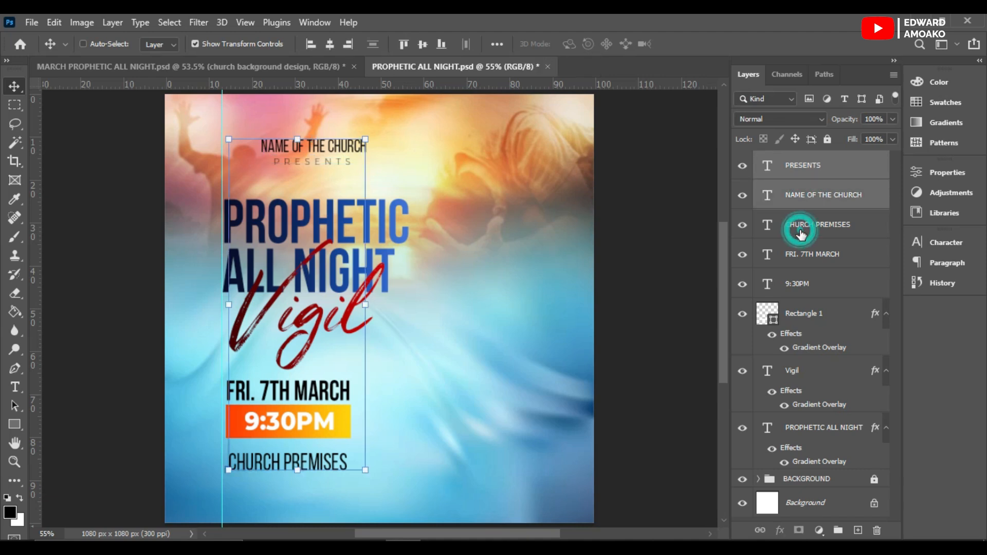
pyautogui.keyDown('ctrl'); pyautogui.click(801, 254); pyautogui.keyUp('ctrl')
pyautogui.keyDown('ctrl'); pyautogui.click(798, 283); pyautogui.keyUp('ctrl')
pyautogui.keyDown('ctrl'); pyautogui.click(802, 370); pyautogui.keyUp('ctrl')
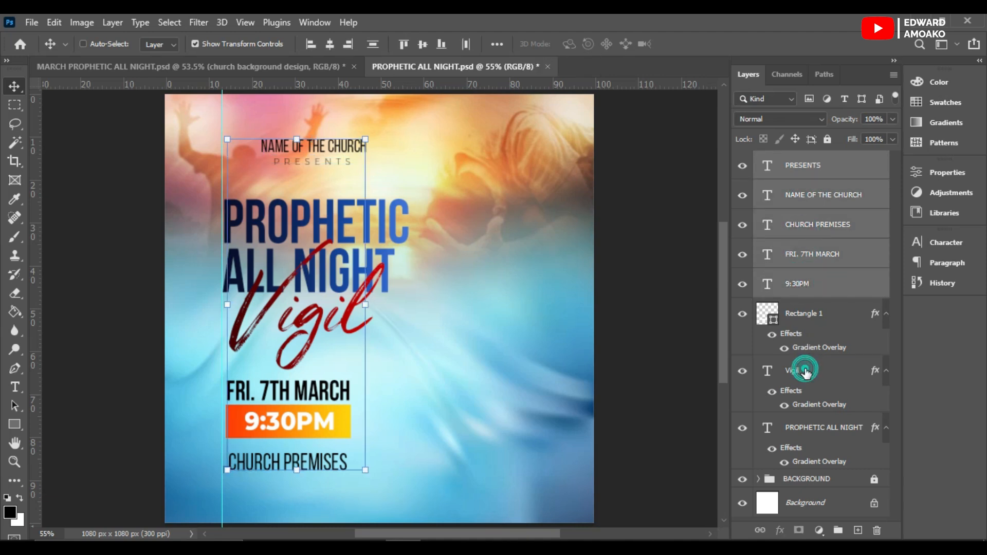
pyautogui.keyDown('ctrl'); pyautogui.click(811, 428); pyautogui.keyUp('ctrl')
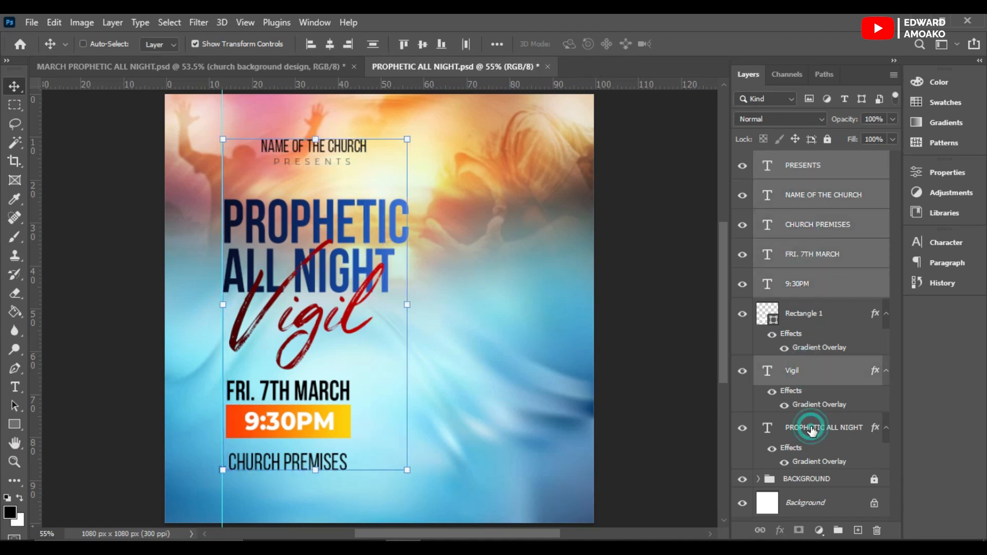
pyautogui.click(332, 46)
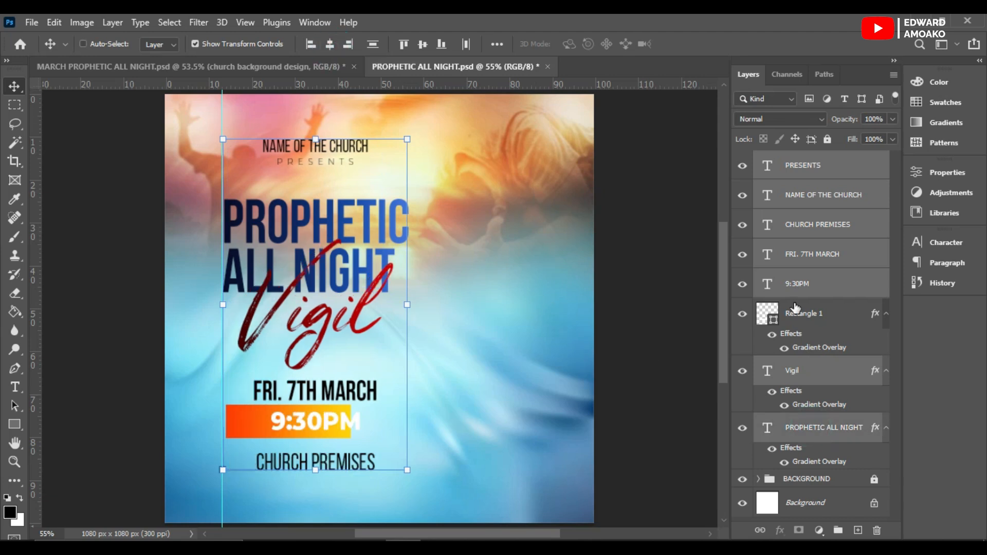
pyautogui.keyDown('ctrl'); pyautogui.click(814, 316); pyautogui.keyUp('ctrl')
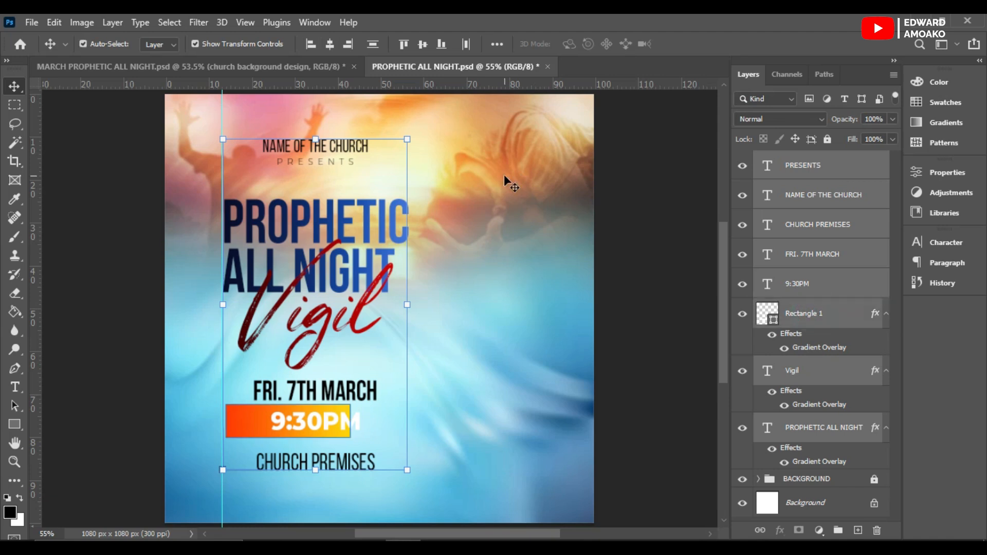
pyautogui.click(330, 45)
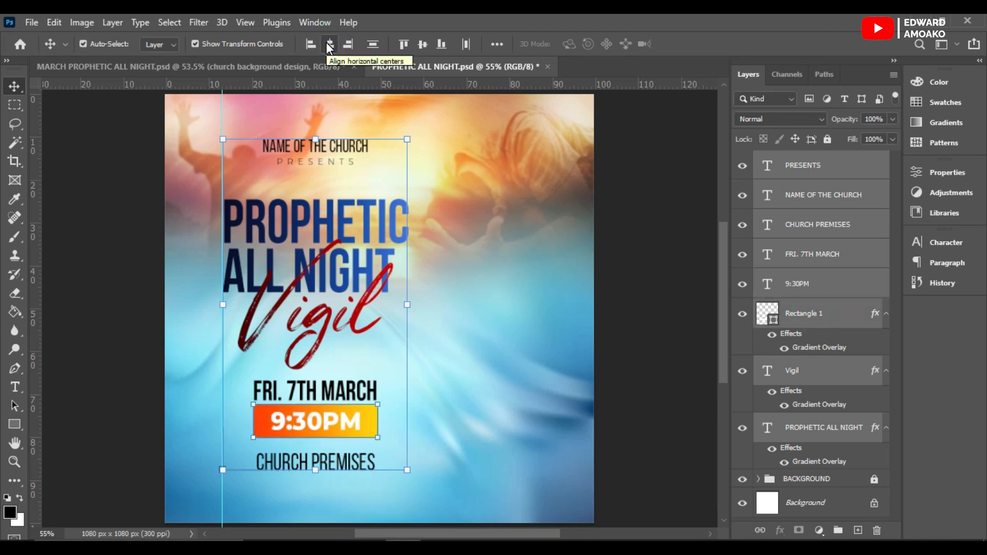
pyautogui.click(669, 242)
# Move the date, time, time box and CHURCH PREMISES together slightly down and left against the vertical guide
pyautogui.click(358, 392)
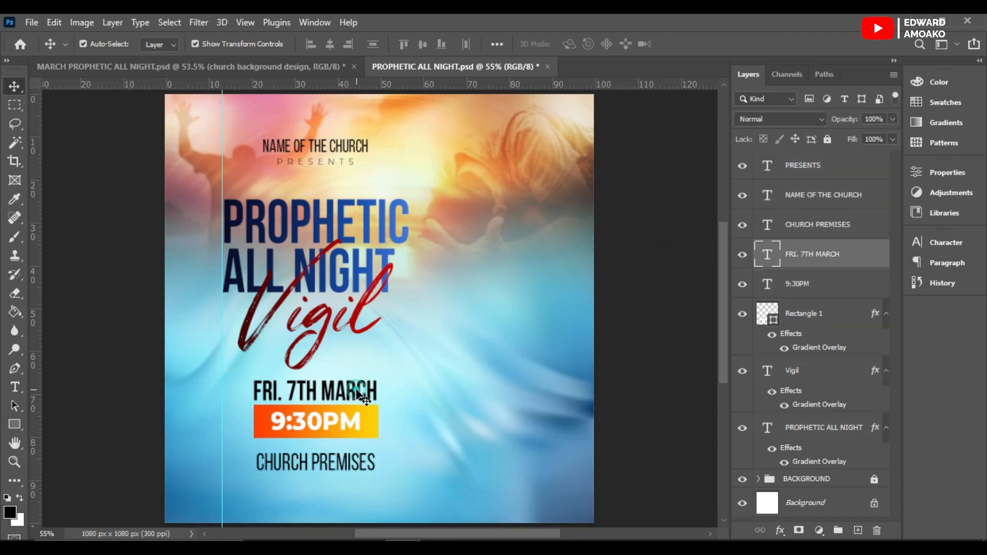
pyautogui.keyDown('shift'); pyautogui.click(816, 283); pyautogui.keyUp('shift')
pyautogui.keyDown('shift'); pyautogui.click(805, 319); pyautogui.keyUp('shift')
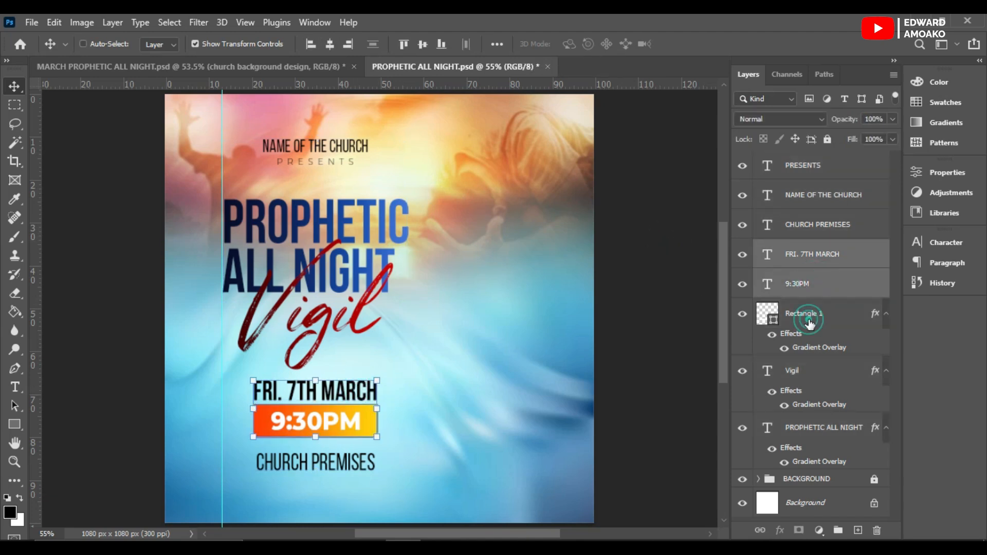
pyautogui.keyDown('shift'); pyautogui.click(810, 231); pyautogui.keyUp('shift')
pyautogui.moveTo(351, 426); pyautogui.dragTo(322, 438)
pyautogui.click(616, 376)
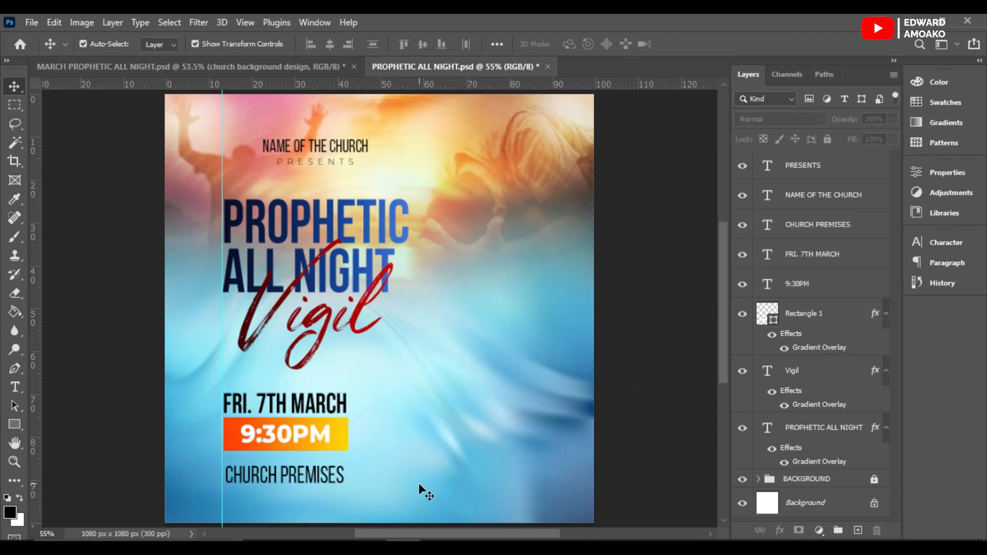
# Place the DSC_0119-5 photo from the Desktop's ICP UK > 2024 > PICS folder into the Photoshop flyer at its default size
pyautogui.hotkey('alt', 'Tab')
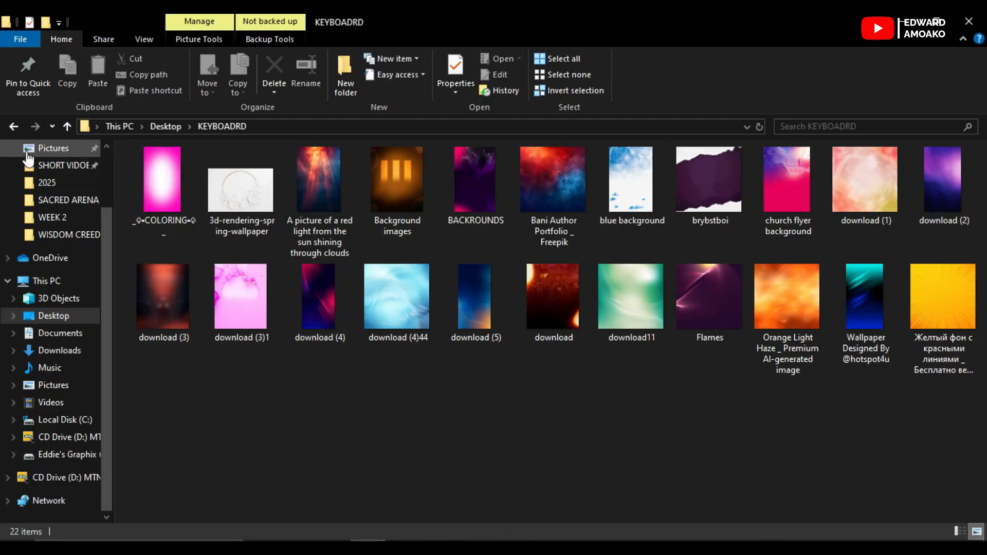
pyautogui.scroll(3, 62, 241)
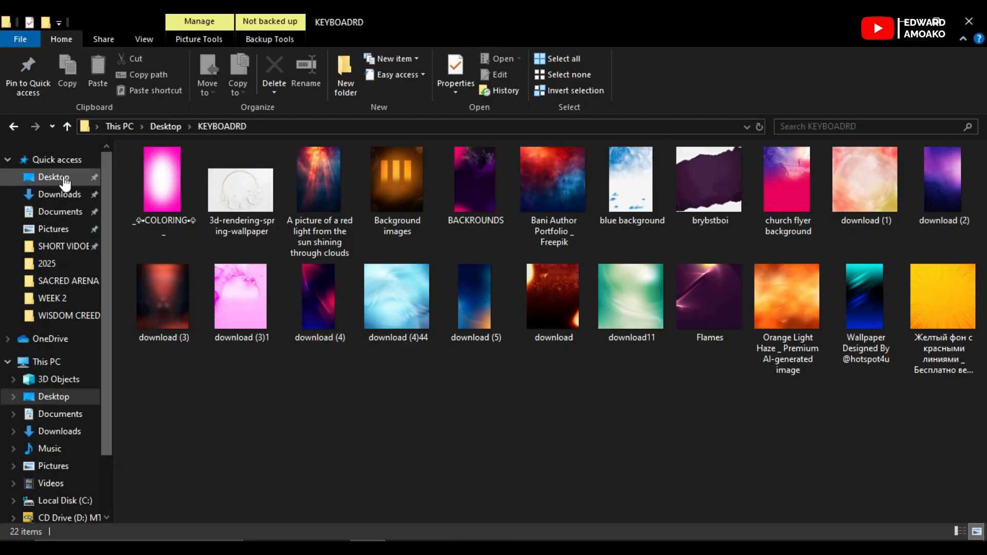
pyautogui.click(55, 176)
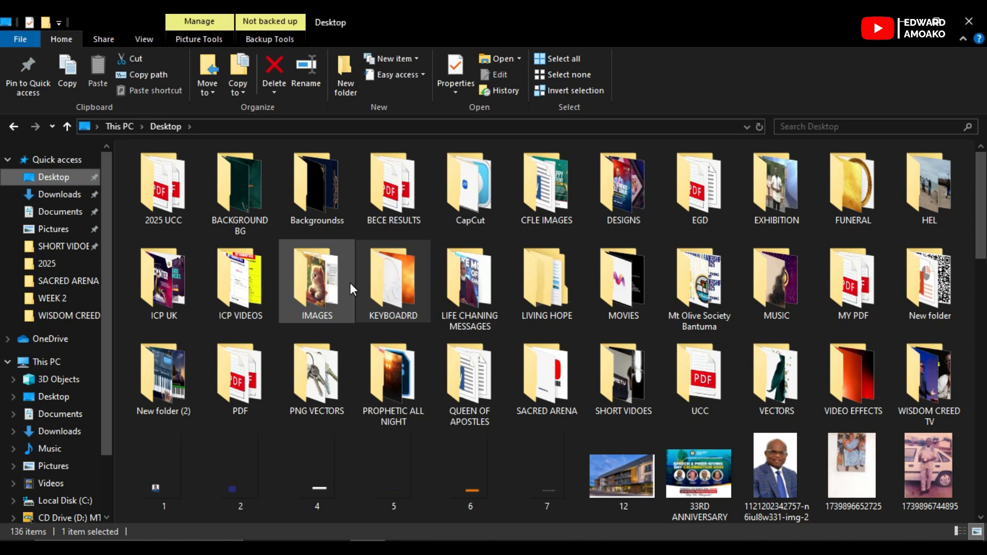
pyautogui.doubleClick(171, 307)
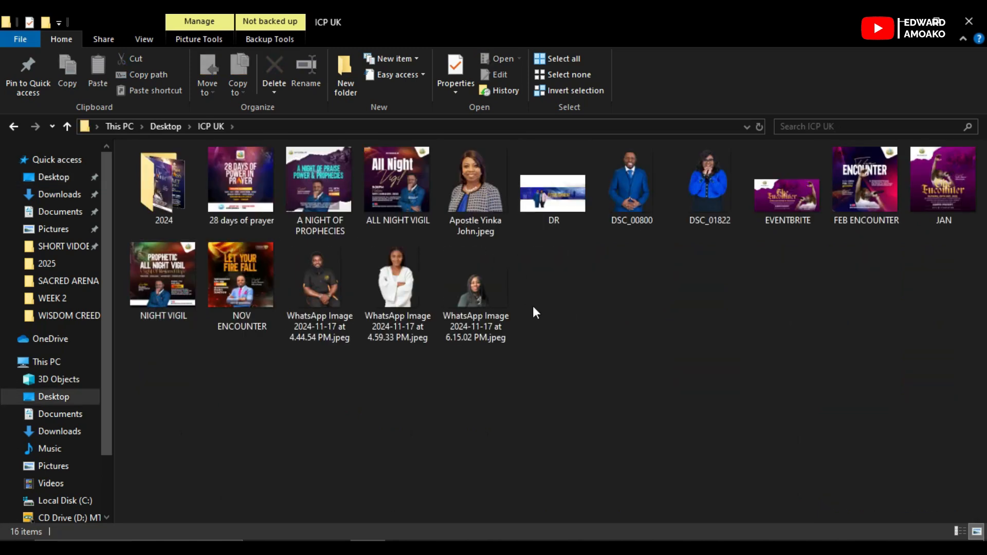
pyautogui.doubleClick(172, 199)
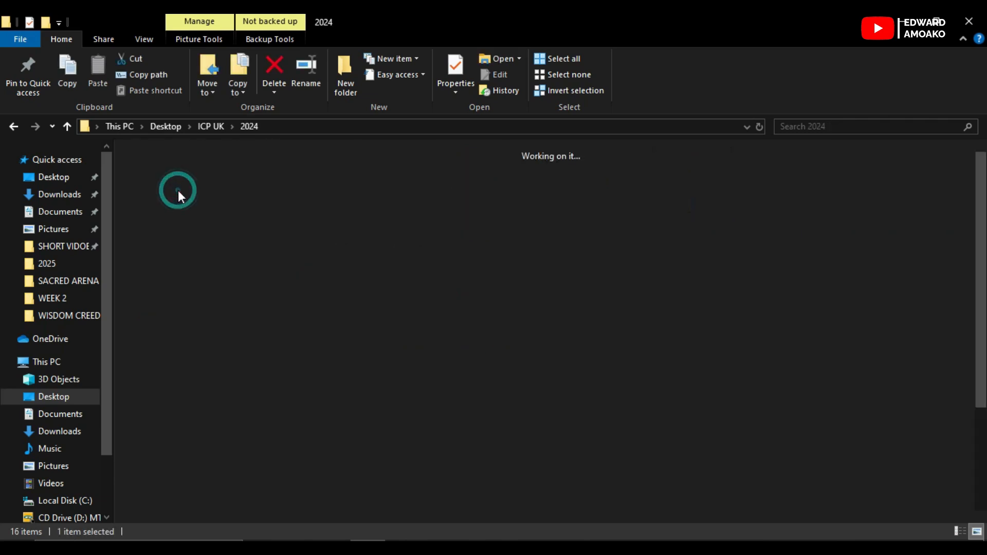
pyautogui.doubleClick(318, 177)
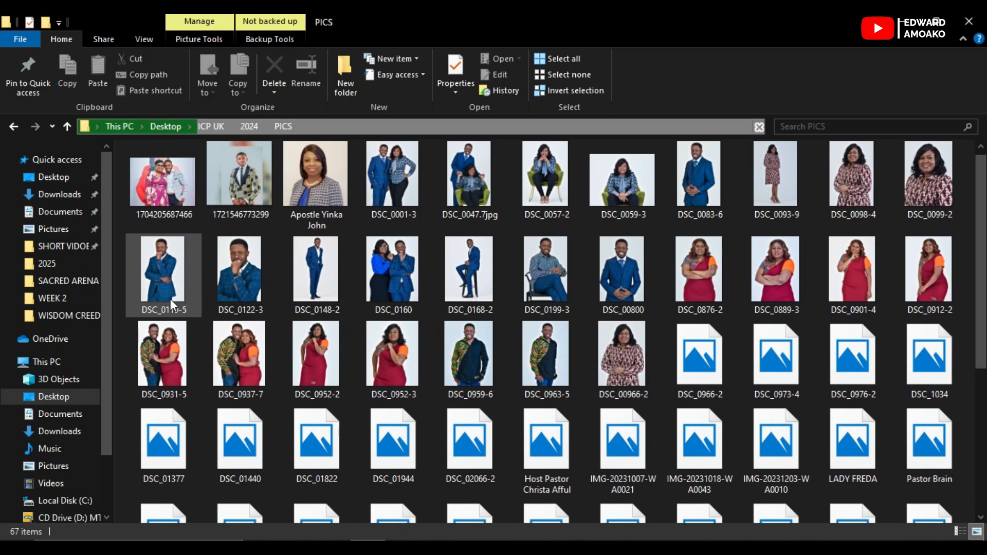
pyautogui.click(172, 305)
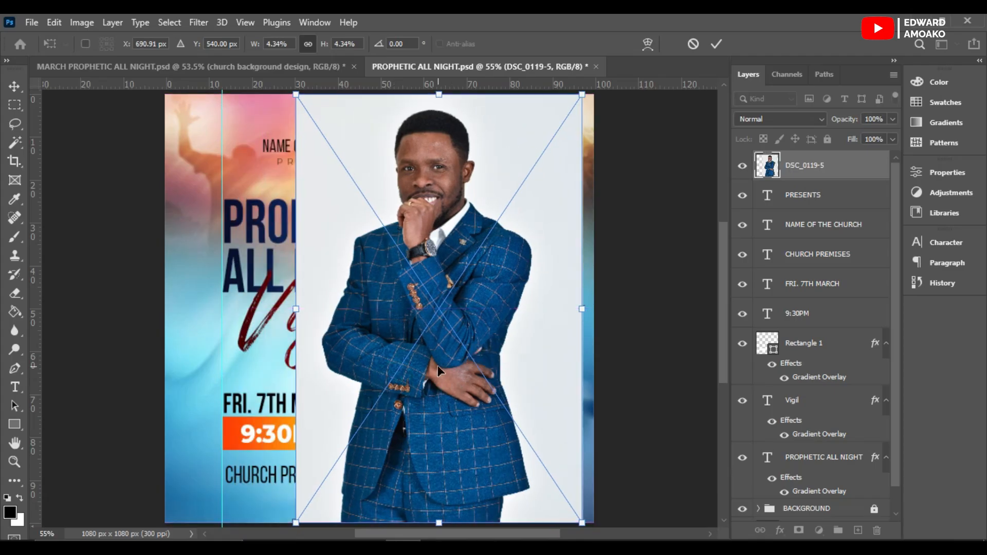
pyautogui.press('Return')
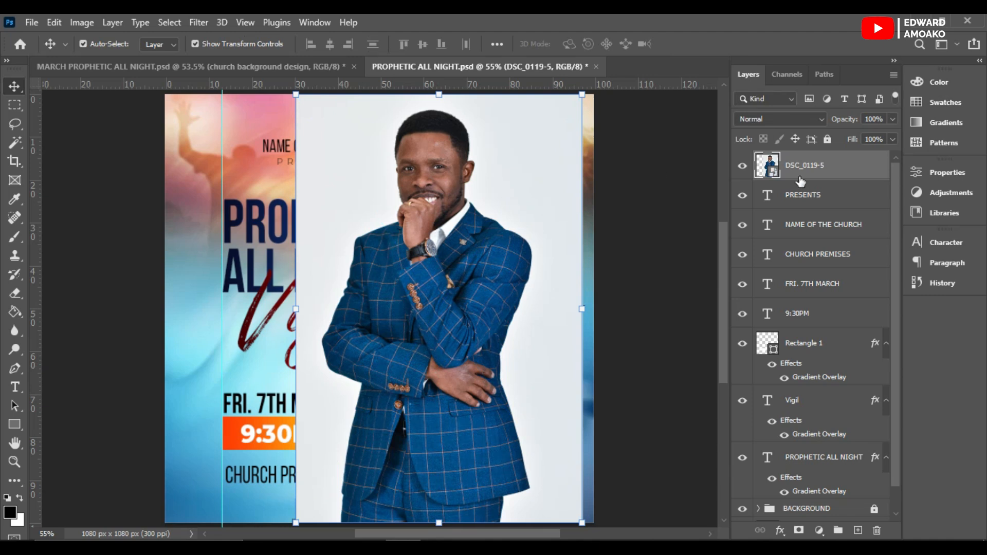
# Rasterize the placed DSC_0119-5 photo layer
pyautogui.rightClick(801, 174)
pyautogui.rightClick(846, 172)
pyautogui.click(747, 296)
# Try to cut out the man by selecting the photo's plain backdrop with the Magic Wand and deleting it
pyautogui.click(14, 139)
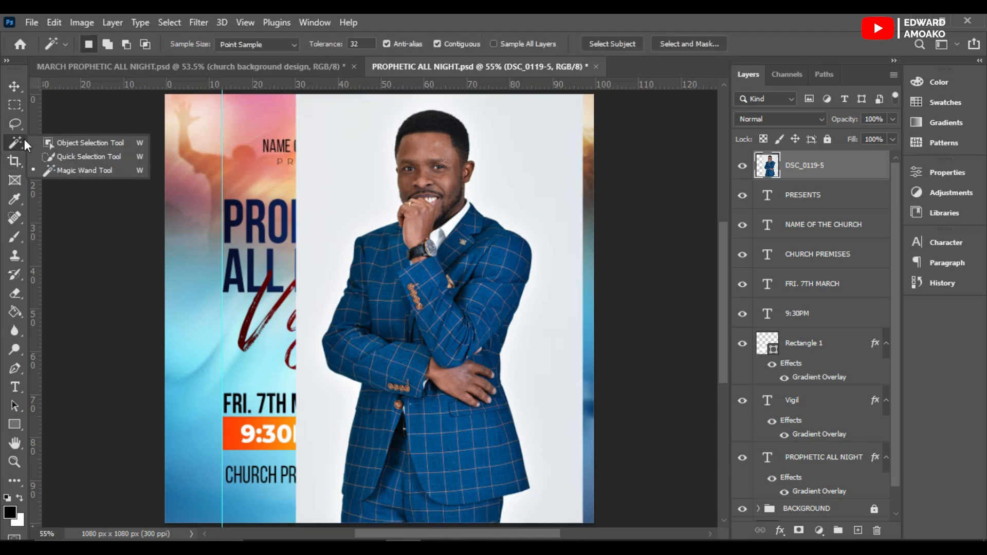
pyautogui.click(74, 170)
pyautogui.click(363, 134)
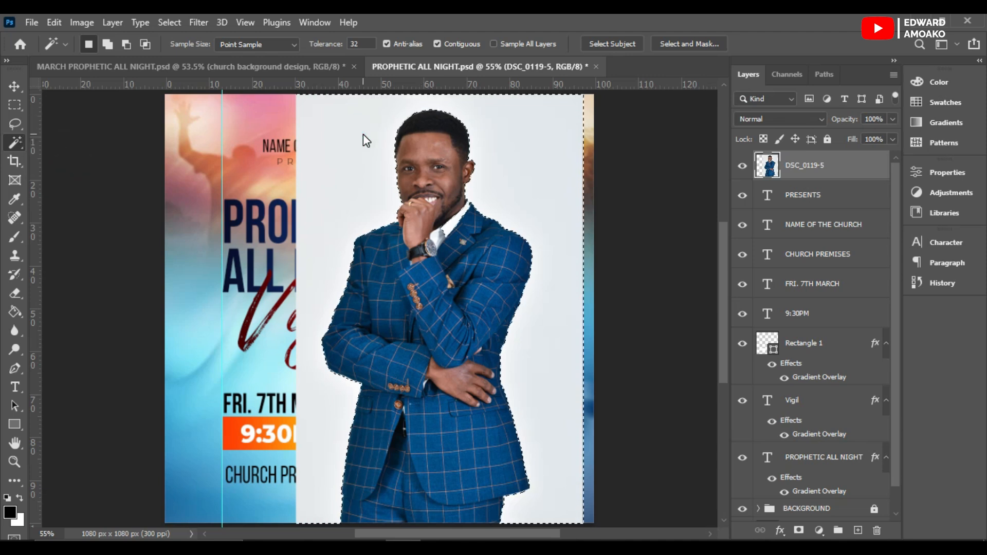
pyautogui.press('Delete')
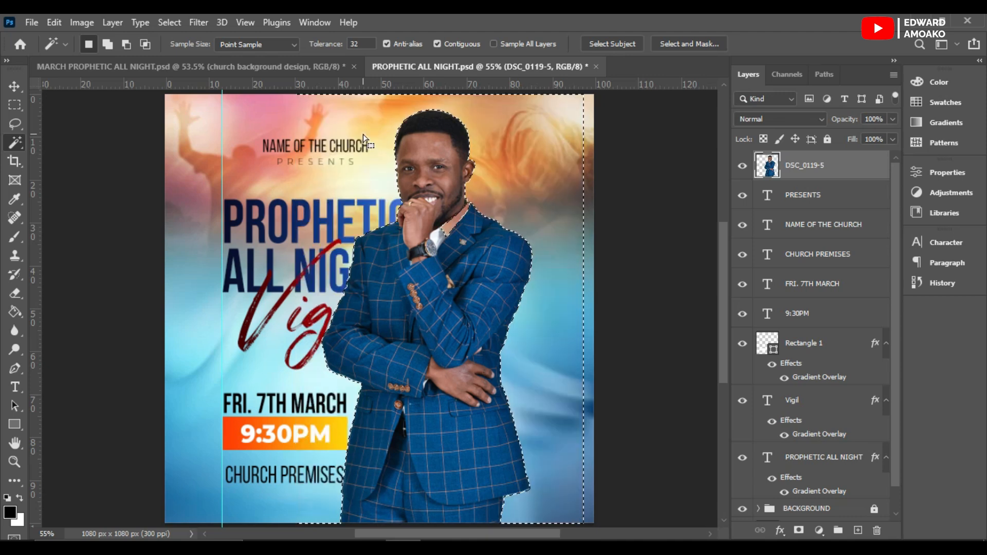
# Undo the Magic Wand backdrop deletion and clear the selection
pyautogui.click(369, 153)
pyautogui.hotkey('ctrl', 'z')
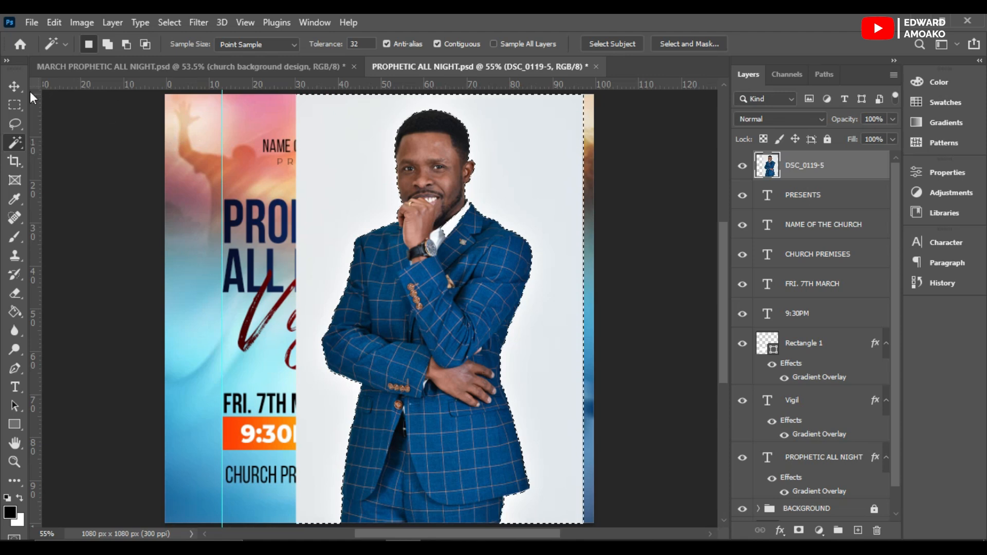
pyautogui.click(15, 86)
pyautogui.hotkey('ctrl', 'd')
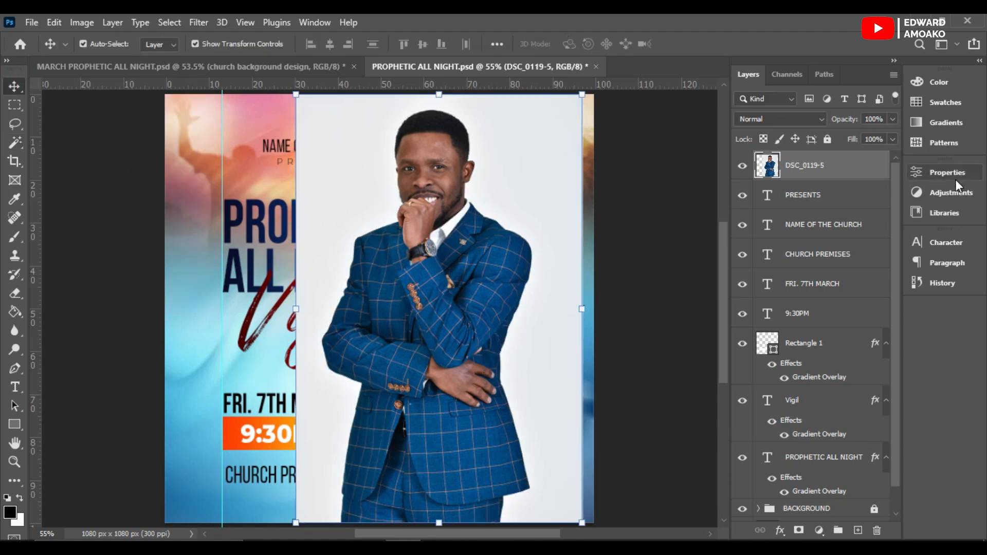
# Mask out the backdrop of the DSC_0119-5 photo with the Remove Background quick action
pyautogui.click(947, 173)
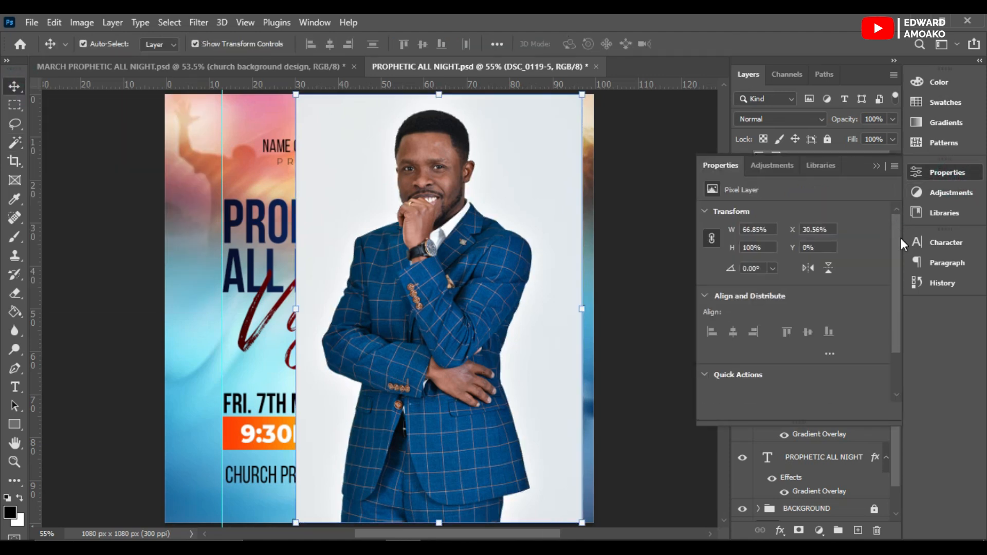
pyautogui.moveTo(899, 238); pyautogui.dragTo(897, 278)
pyautogui.click(779, 347)
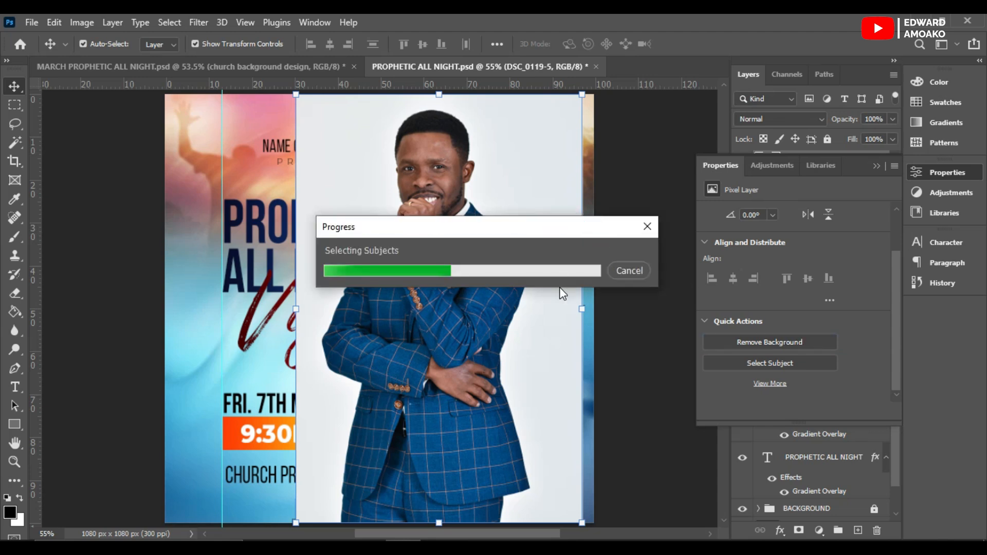
pyautogui.moveTo(564, 230); pyautogui.dragTo(557, 288)
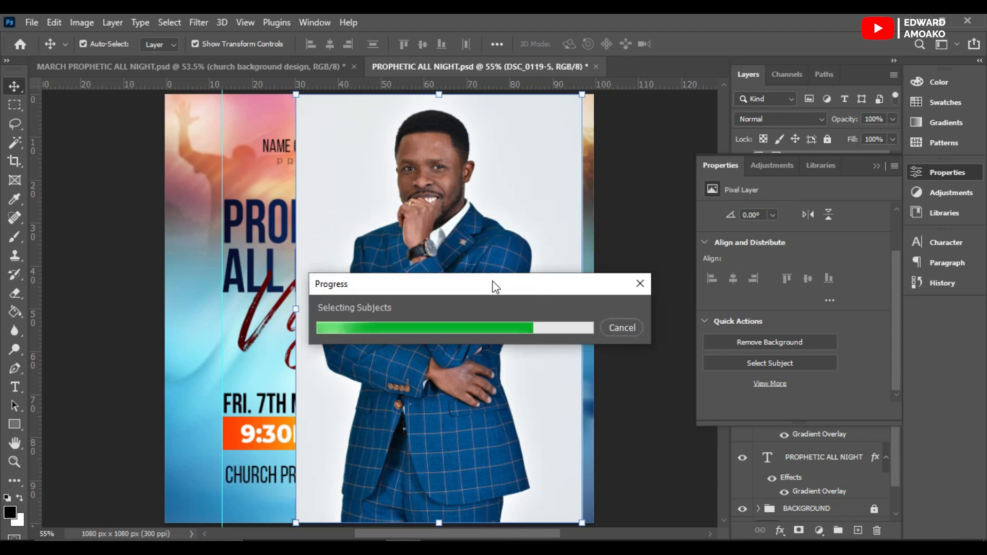
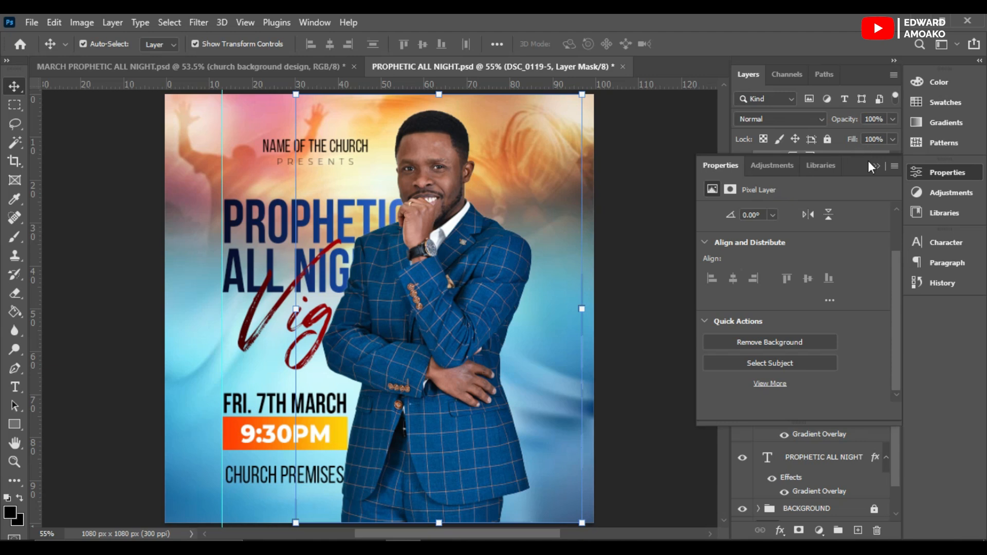
pyautogui.click(876, 166)
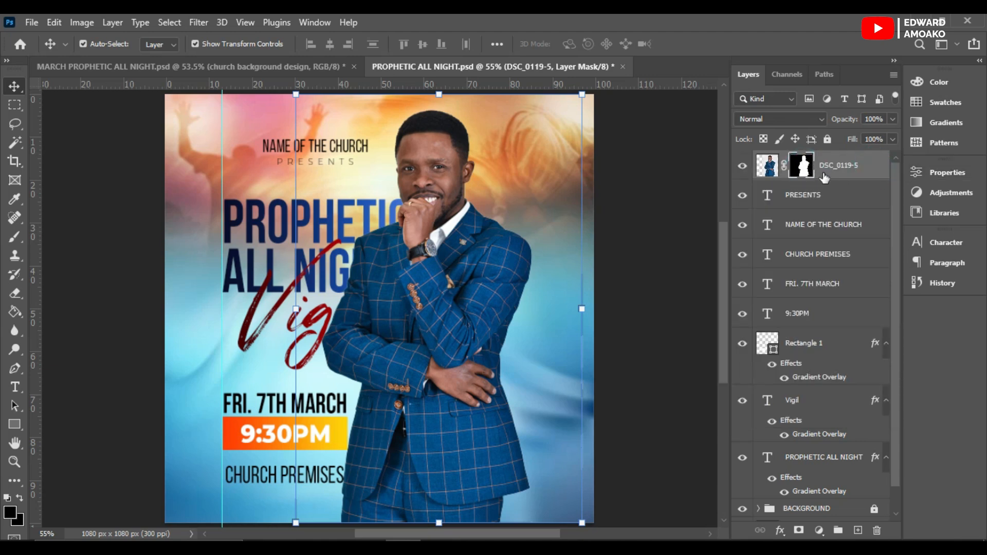
# Tighten the DSC_0119-5 layer mask's edge by applying the Minimum filter with a radius of 1 pixel and Squareness preserved
pyautogui.click(805, 172)
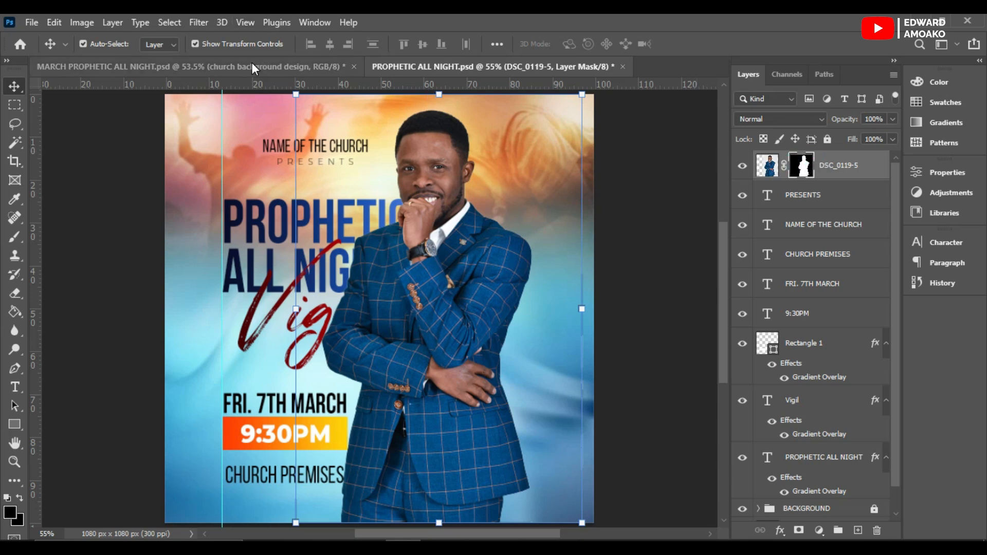
pyautogui.click(197, 23)
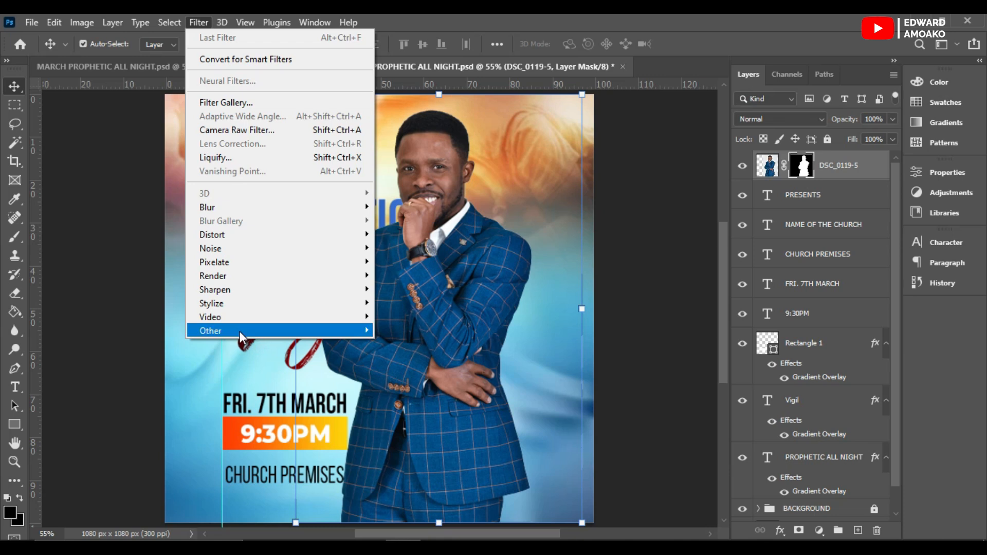
pyautogui.moveTo(238, 334)
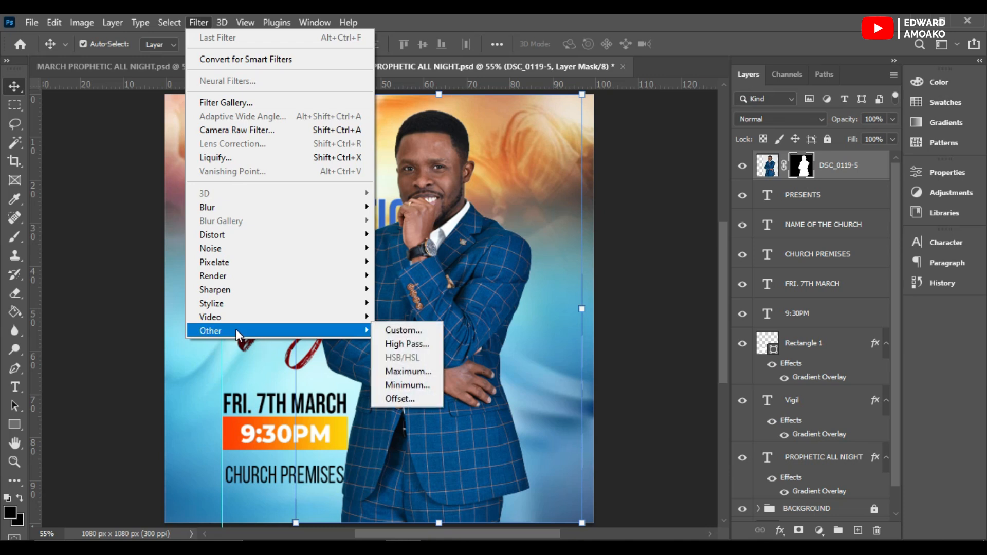
pyautogui.click(392, 386)
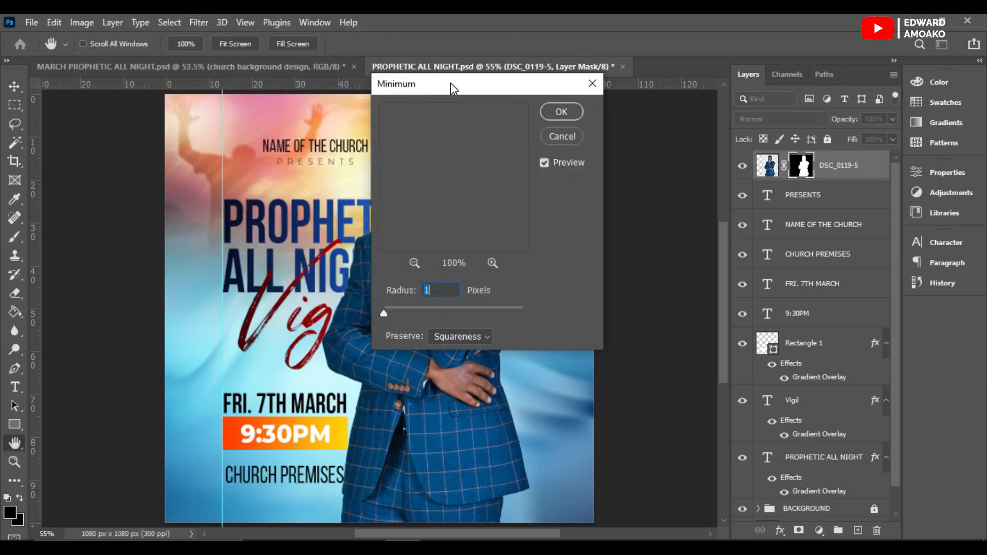
pyautogui.moveTo(450, 88); pyautogui.dragTo(646, 194)
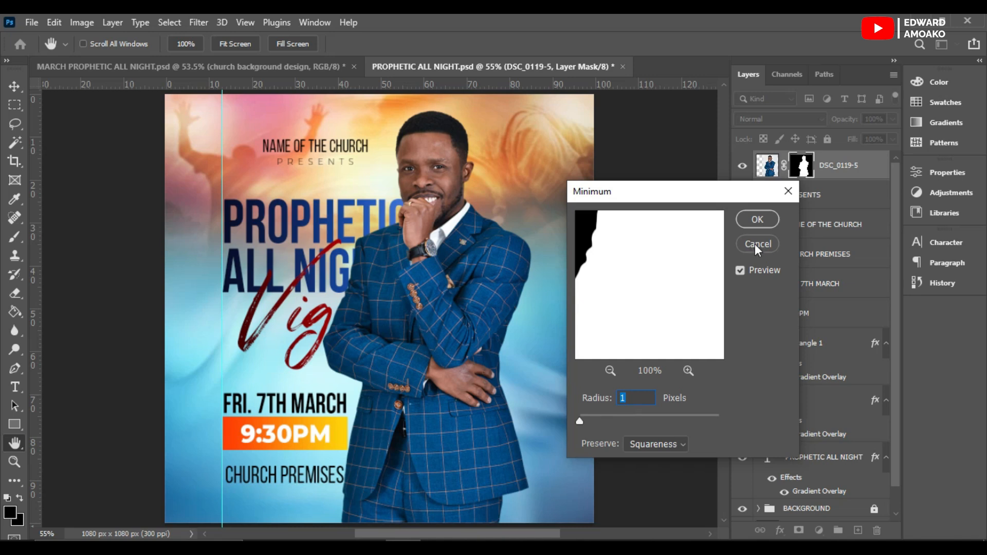
pyautogui.click(757, 221)
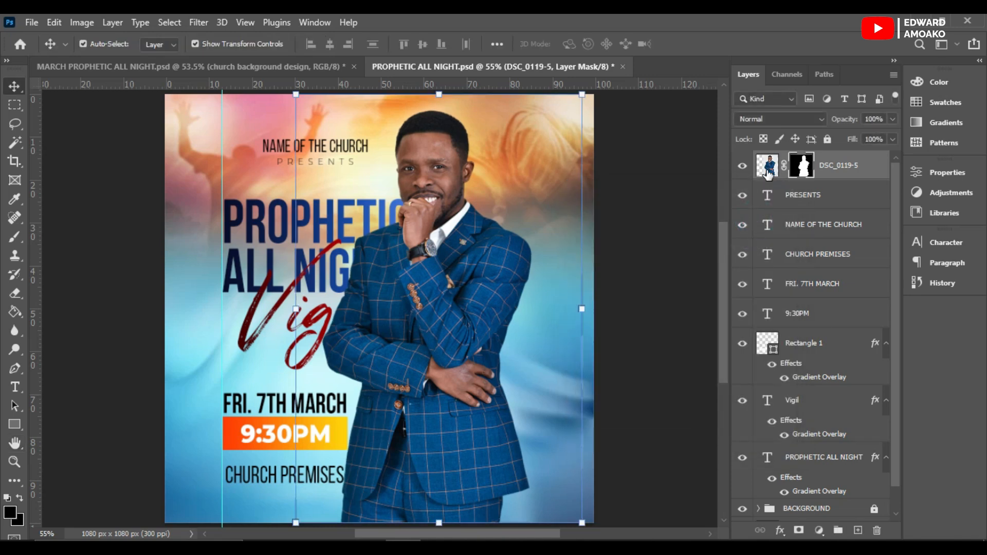
# Scale the cut-out man to about 86% and place him in the flyer's lower-right area, with his lower body past the bottom edge
pyautogui.click(768, 170)
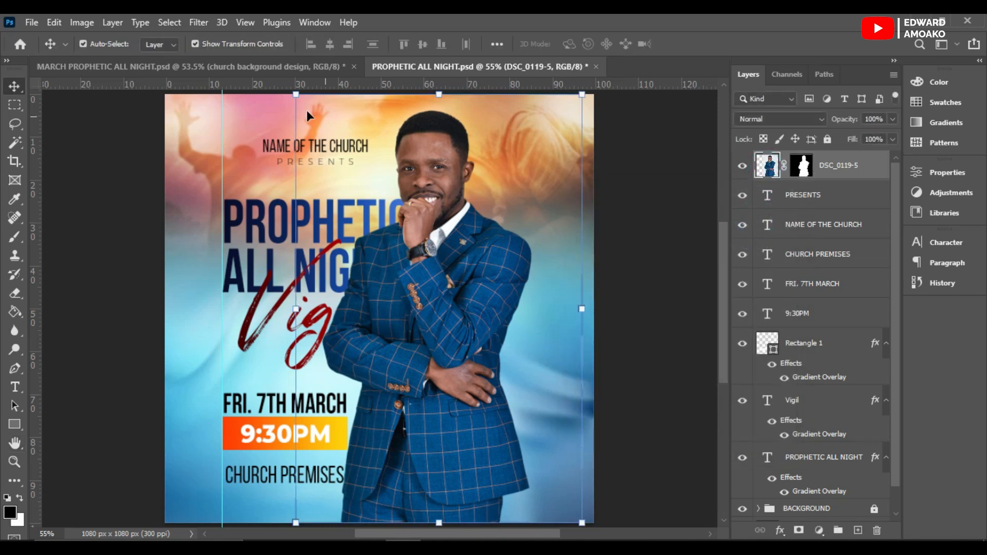
pyautogui.moveTo(296, 94); pyautogui.dragTo(361, 191)
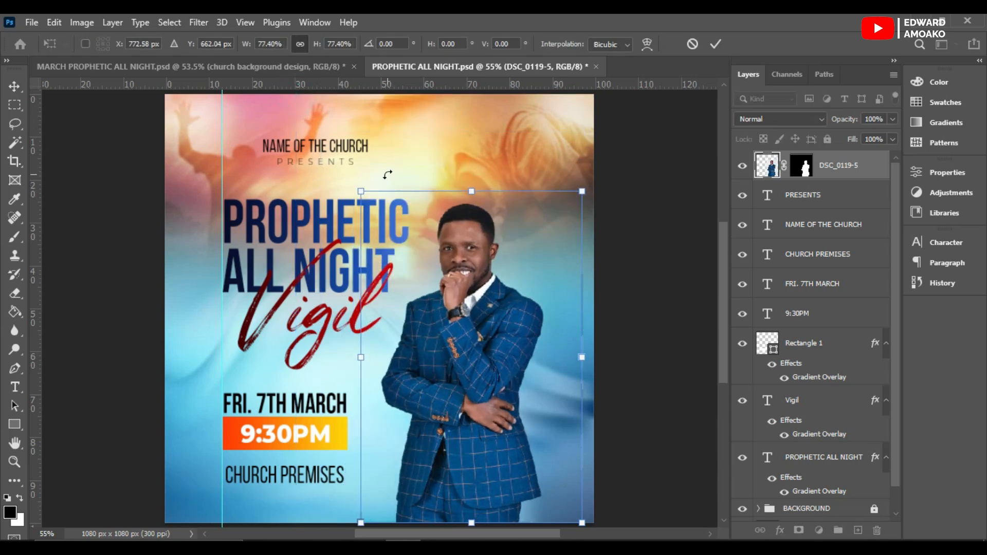
pyautogui.moveTo(425, 302); pyautogui.dragTo(412, 394)
pyautogui.moveTo(451, 326); pyautogui.dragTo(455, 308)
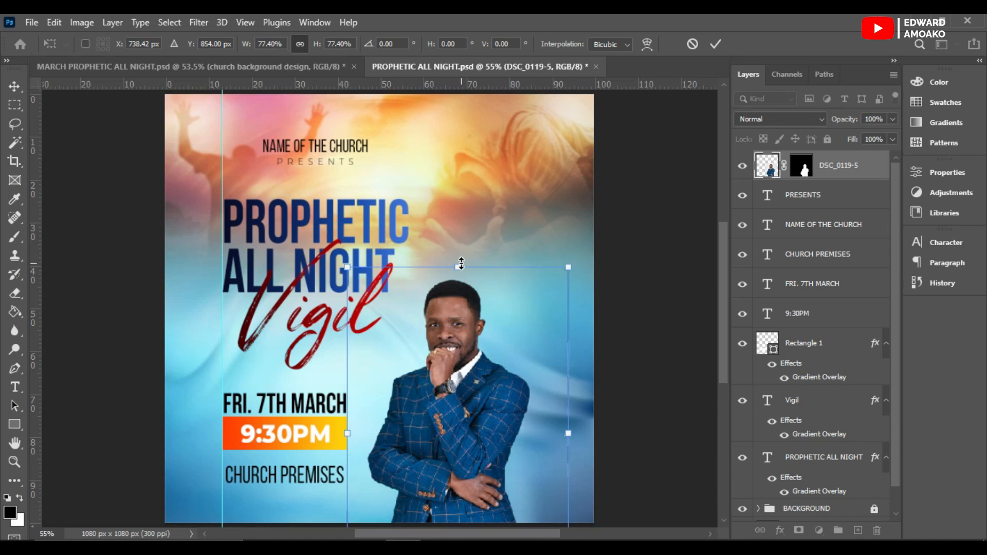
pyautogui.moveTo(460, 263); pyautogui.dragTo(461, 247)
pyautogui.moveTo(443, 354); pyautogui.dragTo(451, 354)
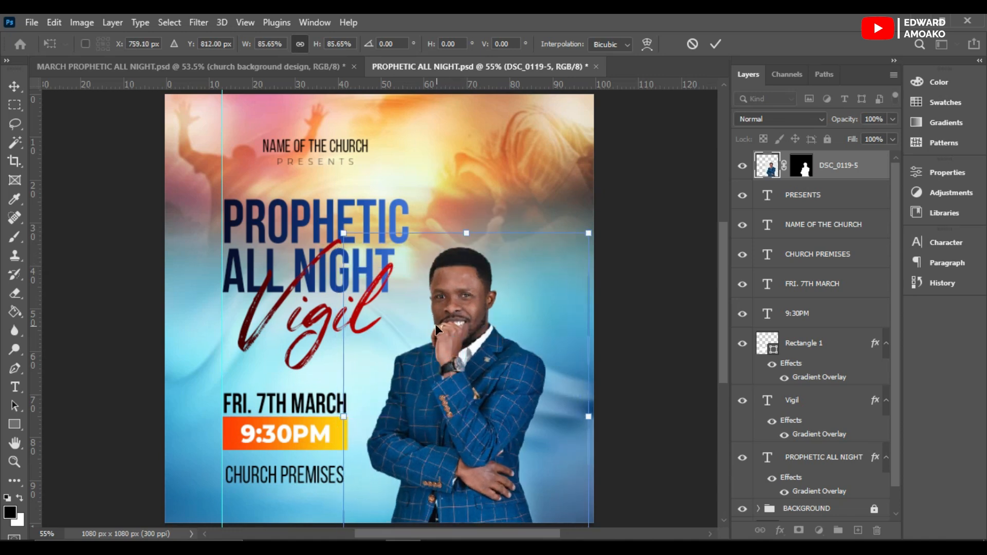
pyautogui.press('Return')
# Enlarge the cut-out man to about 104%, extending the photo's bounds to the flyer's right edge
pyautogui.hotkey('ctrl', 't')
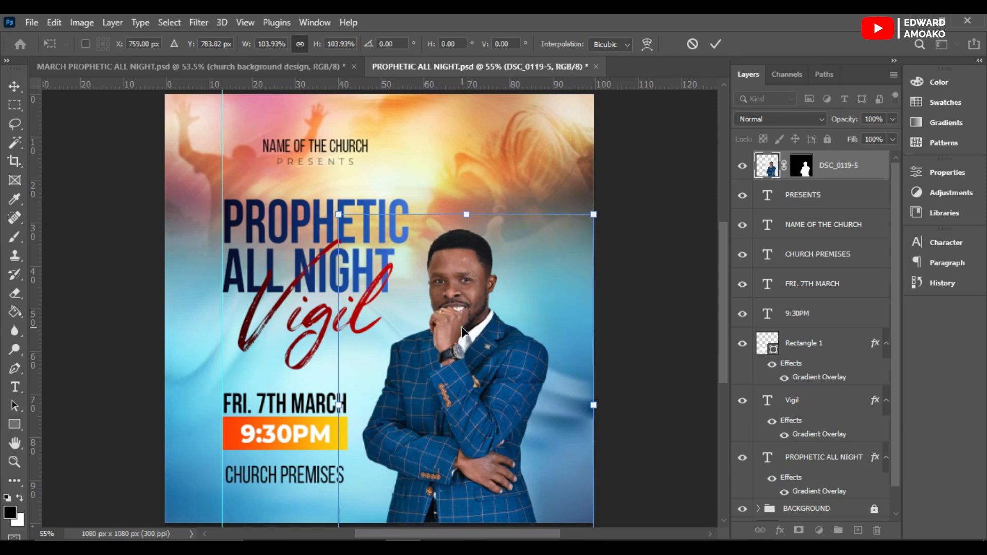
pyautogui.doubleClick(461, 331)
pyautogui.click(461, 331)
pyautogui.click(462, 331)
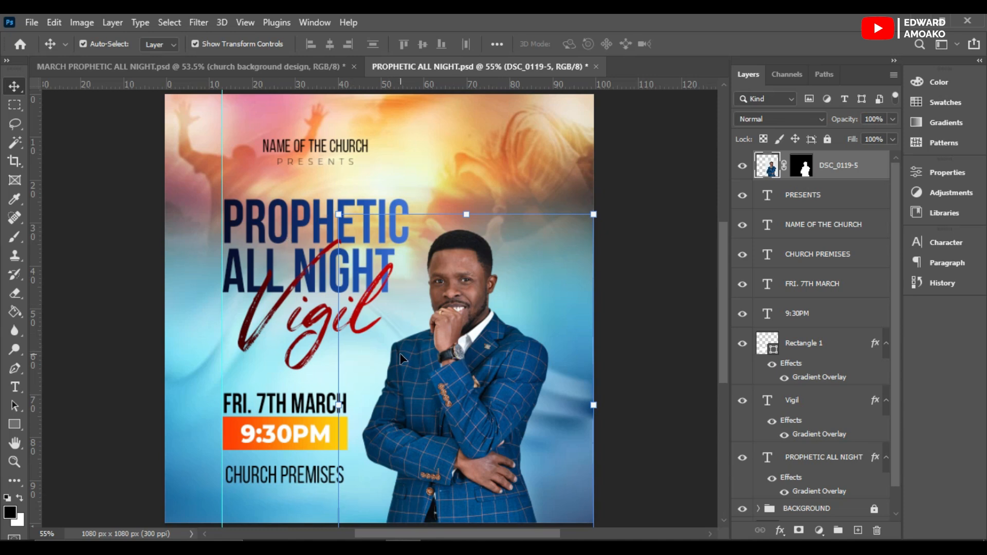
# Check the reference flyer, draw a black-filled circle of about 233 px with no stroke, and centre it over the man's folded arms
pyautogui.click(205, 67)
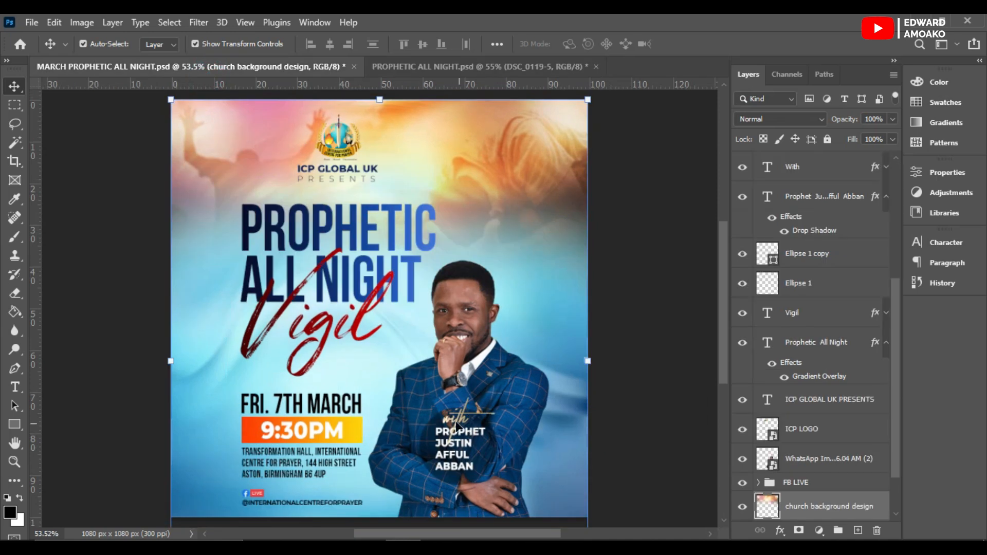
pyautogui.click(415, 67)
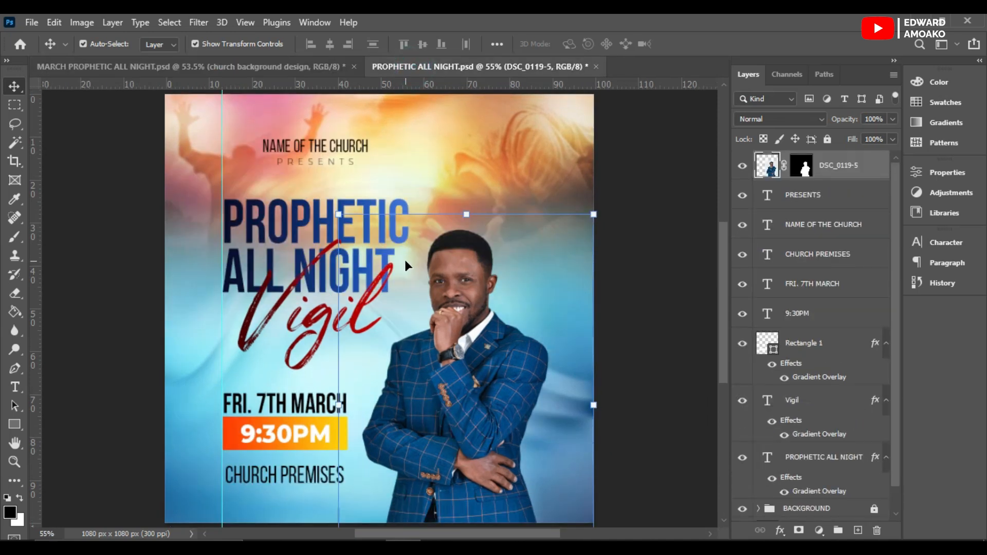
pyautogui.click(14, 424)
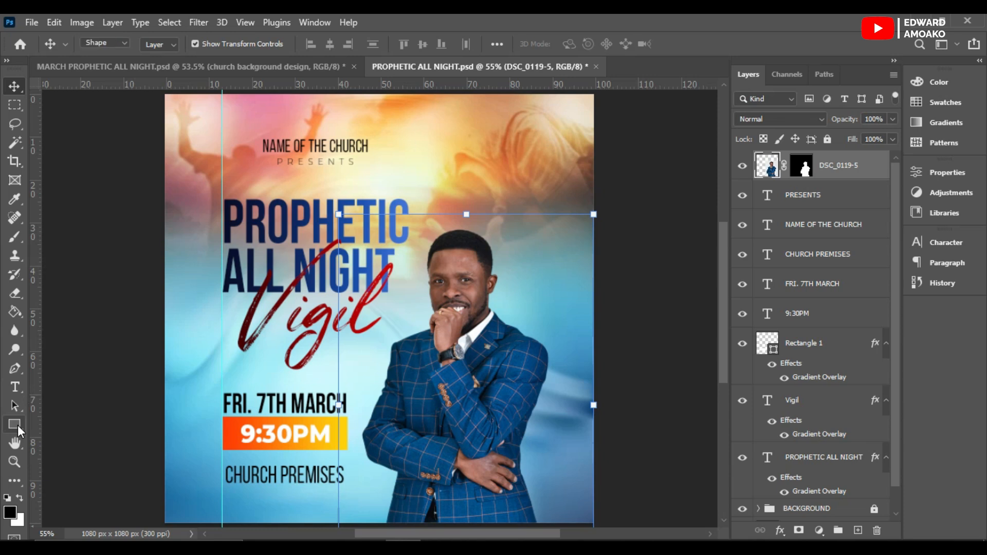
pyautogui.click(72, 438)
pyautogui.click(161, 44)
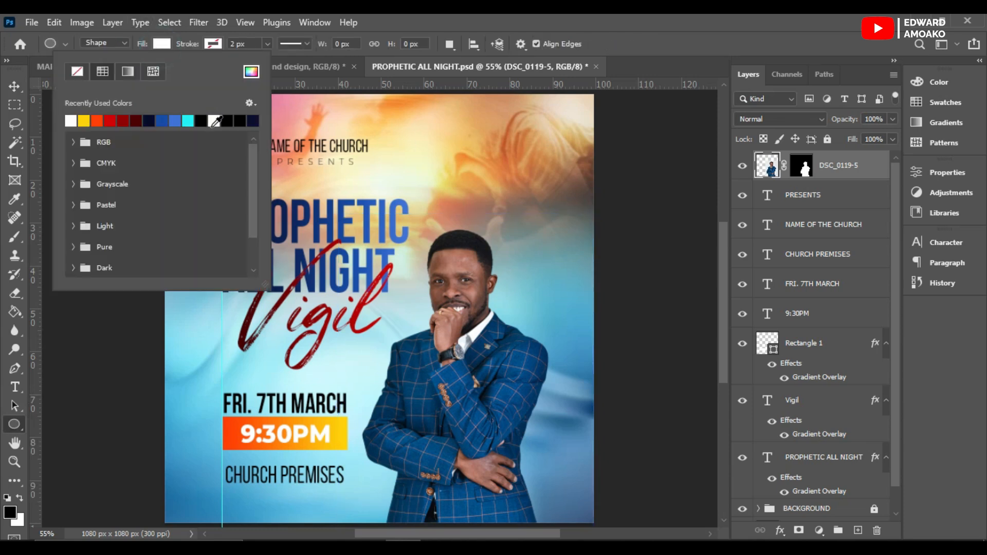
pyautogui.doubleClick(227, 120)
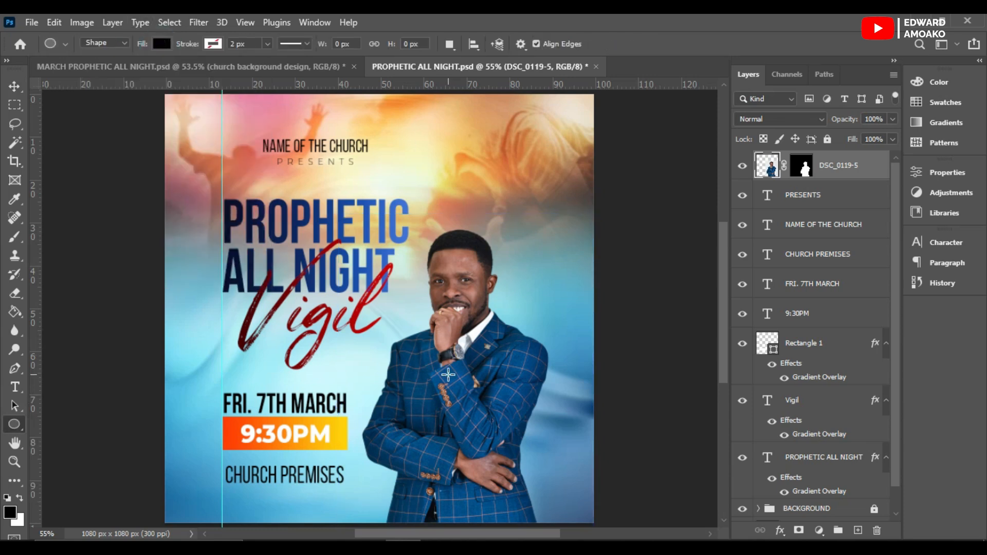
pyautogui.moveTo(445, 375); pyautogui.dragTo(538, 501)
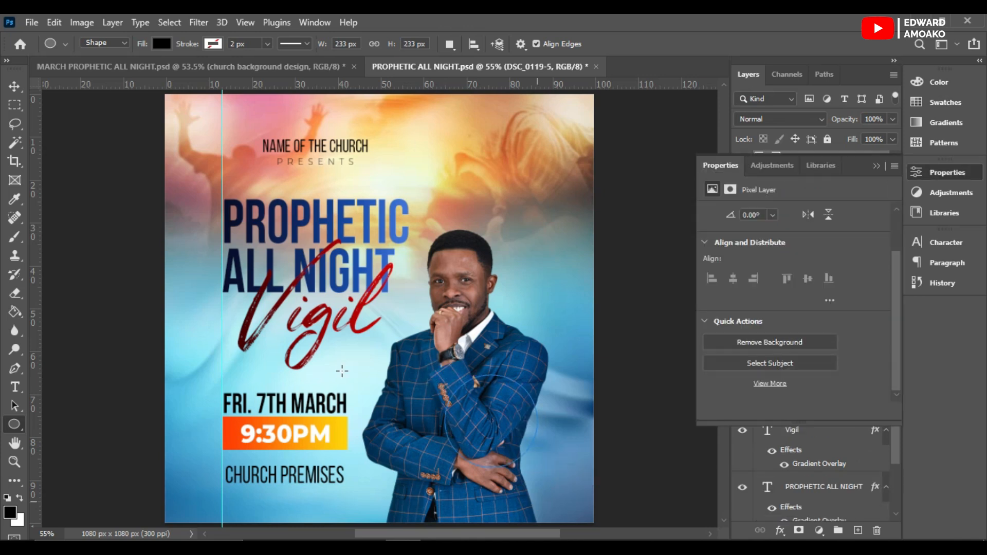
pyautogui.click(14, 85)
pyautogui.moveTo(461, 414); pyautogui.dragTo(422, 414)
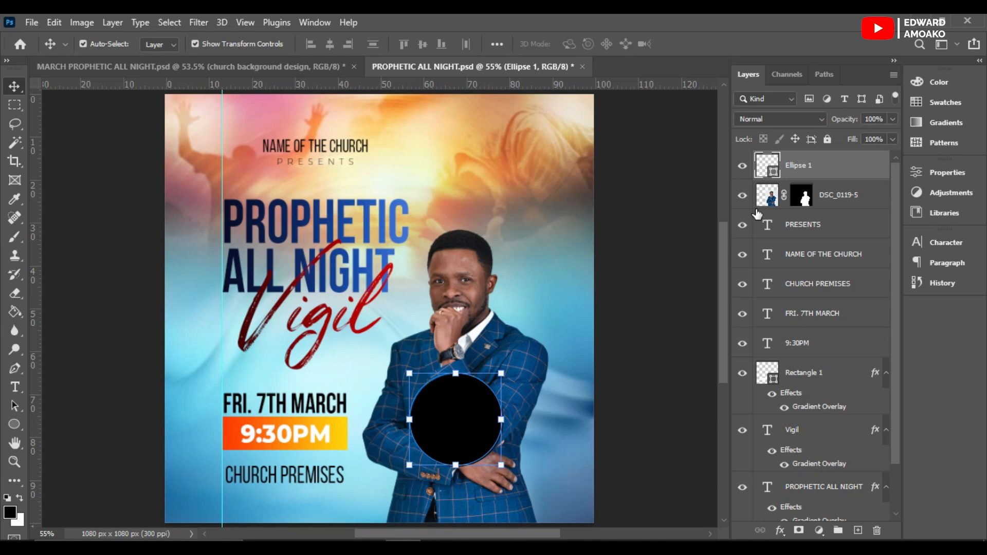
# Move the DSC_0119-5 layer below the PROPHETIC ALL NIGHT text layer, directly above the BACKGROUND group
pyautogui.click(836, 201)
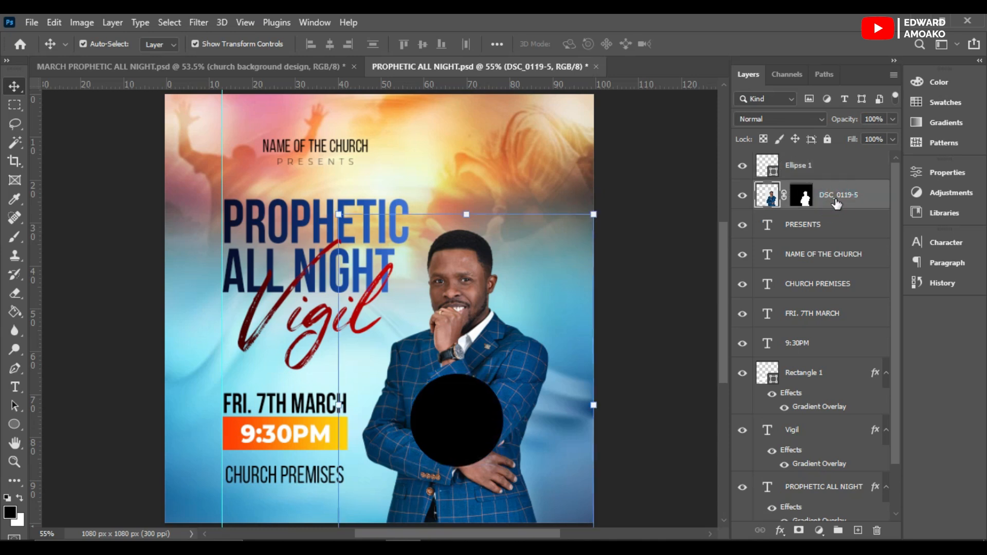
pyautogui.moveTo(832, 198); pyautogui.dragTo(823, 515)
pyautogui.moveTo(805, 455); pyautogui.dragTo(806, 458)
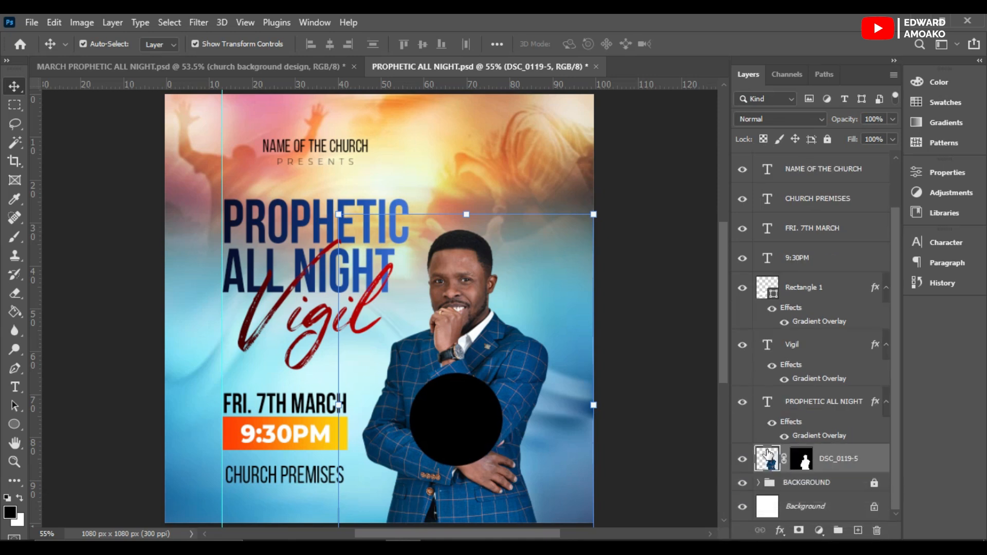
# Duplicate the black circle and enlarge the original Ellipse 1 from its centre to about 119%
pyautogui.click(461, 421)
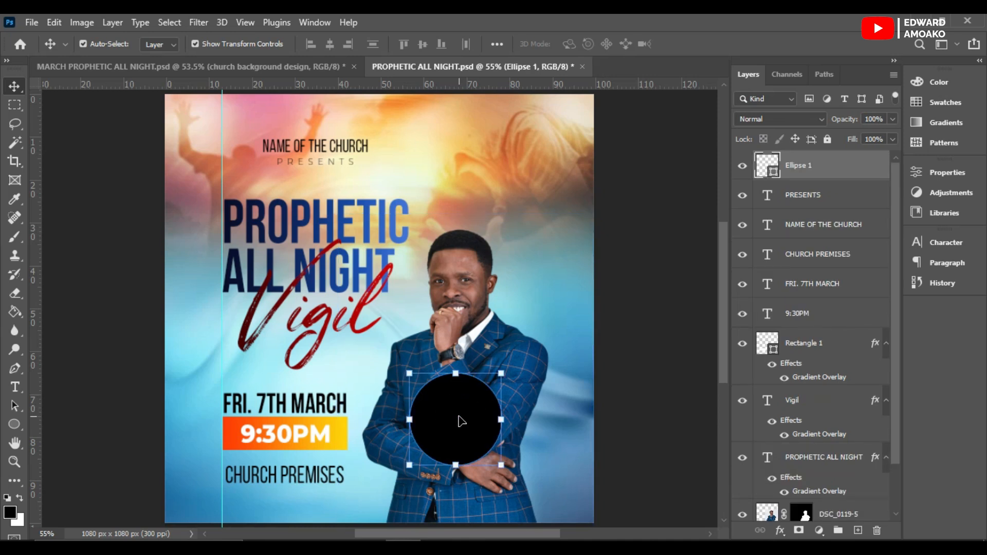
pyautogui.hotkey('ctrl', 'j')
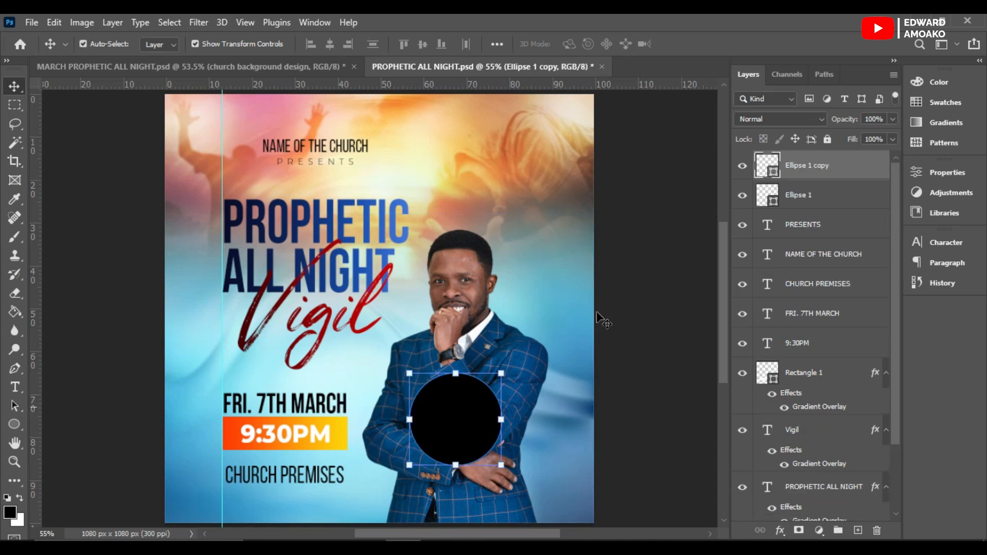
pyautogui.click(801, 197)
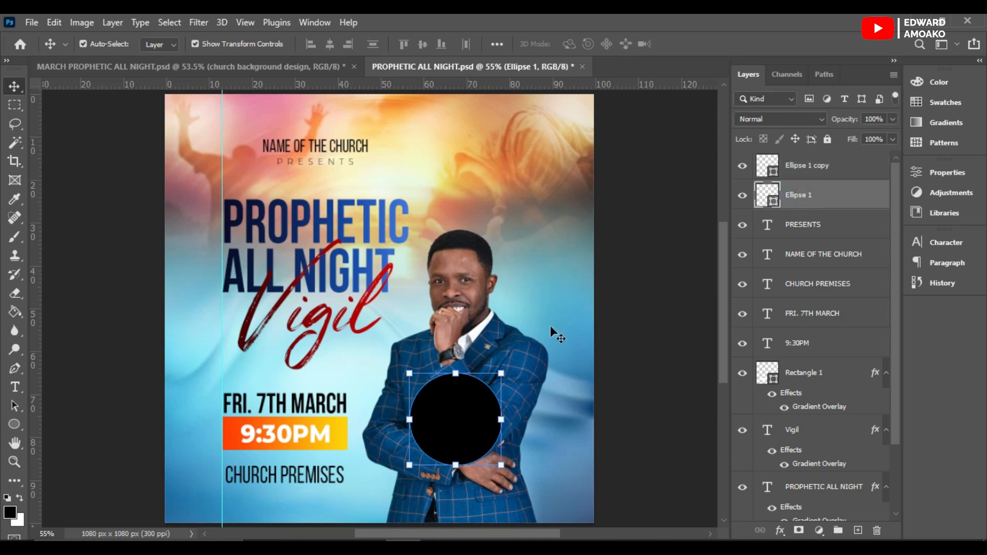
pyautogui.moveTo(503, 371); pyautogui.dragTo(511, 363)
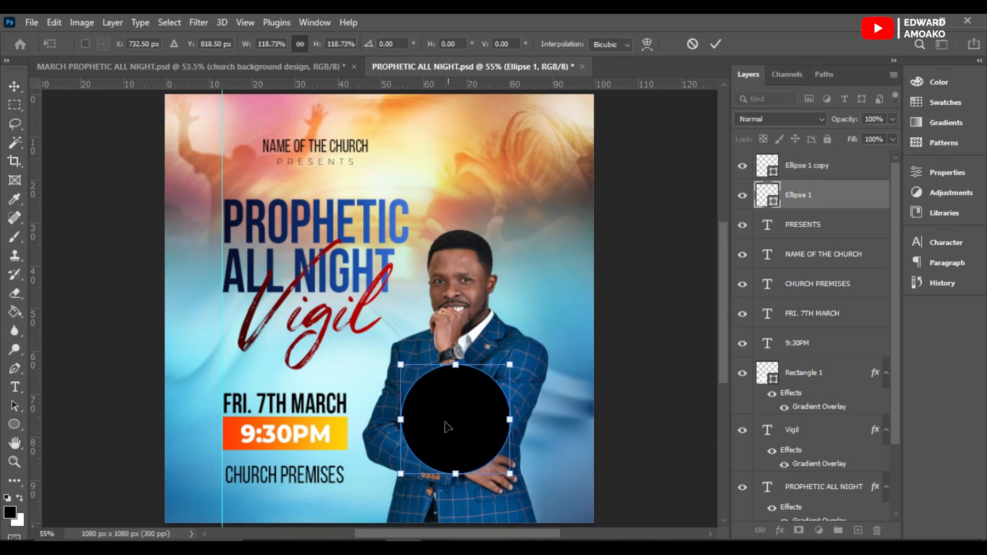
pyautogui.press('Return')
# Set the opacity of the Ellipse 1 copy layer to 34% and of the Ellipse 1 layer to 40%
pyautogui.click(797, 162)
pyautogui.click(891, 120)
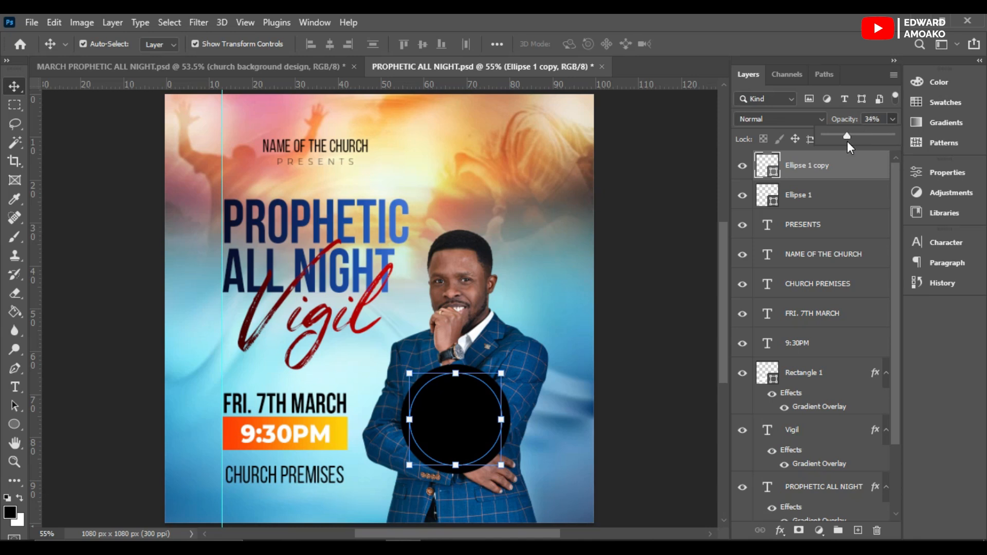
pyautogui.click(795, 194)
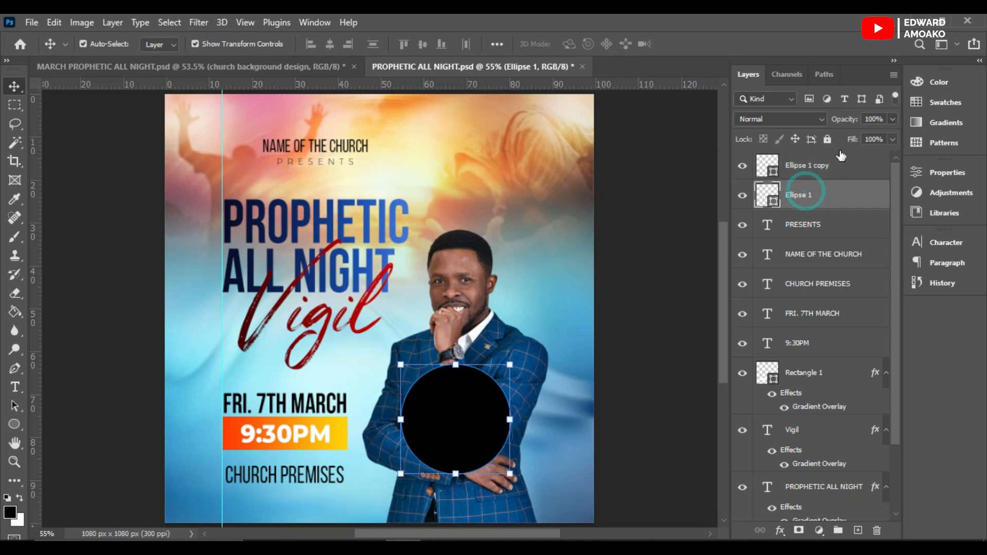
pyautogui.click(892, 119)
pyautogui.moveTo(886, 134); pyautogui.dragTo(851, 140)
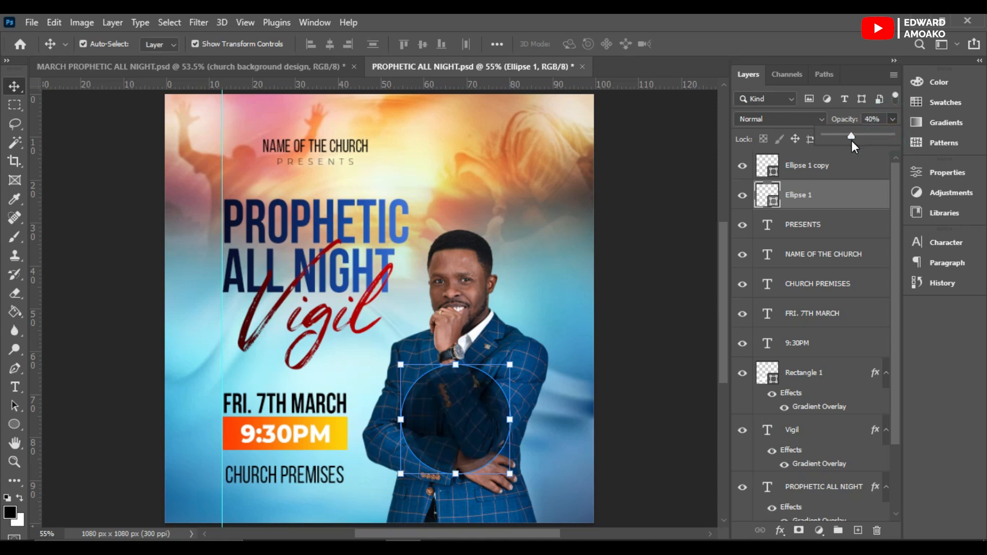
pyautogui.click(620, 356)
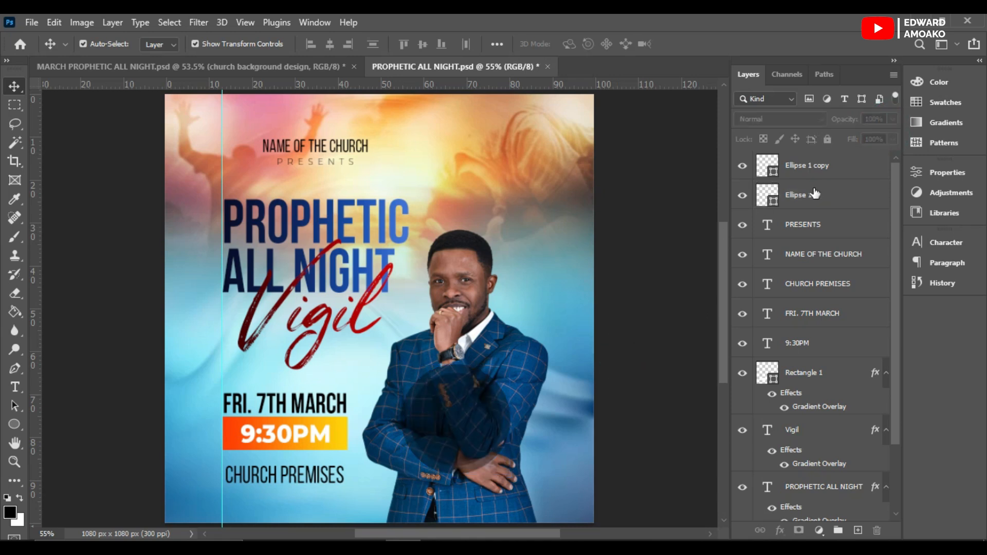
# Remove the fill from the larger Ellipse 1 circle and give it a black outline stroke
pyautogui.click(782, 196)
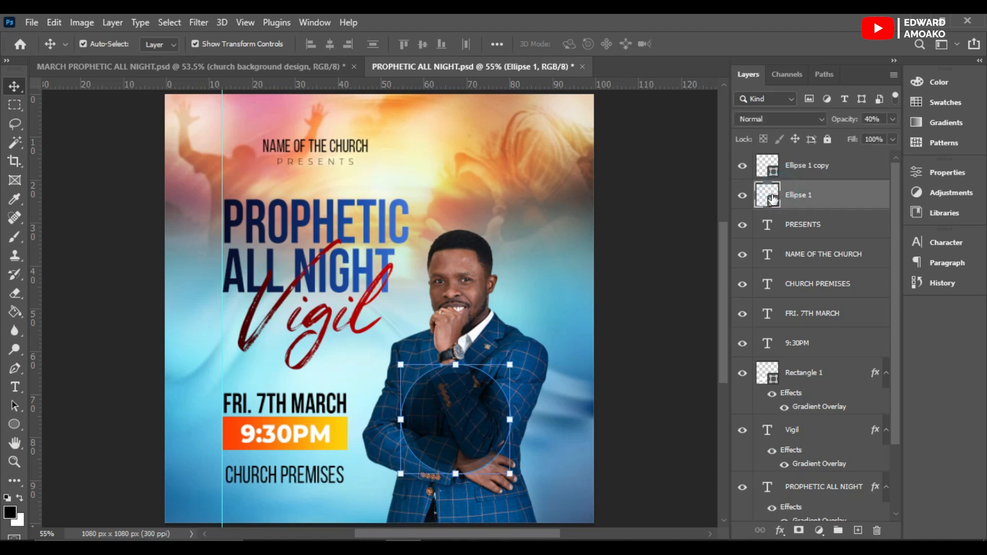
pyautogui.click(15, 427)
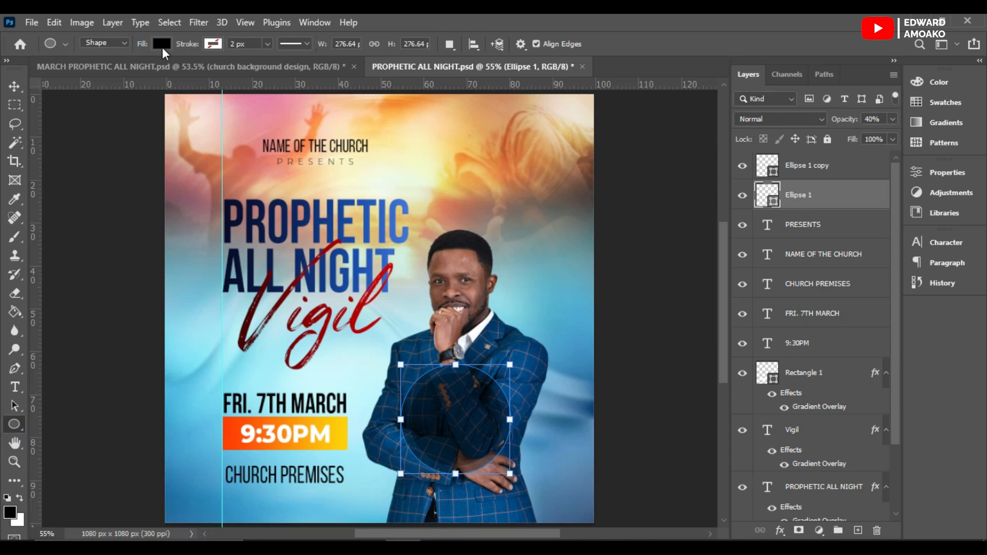
pyautogui.click(162, 43)
pyautogui.click(76, 71)
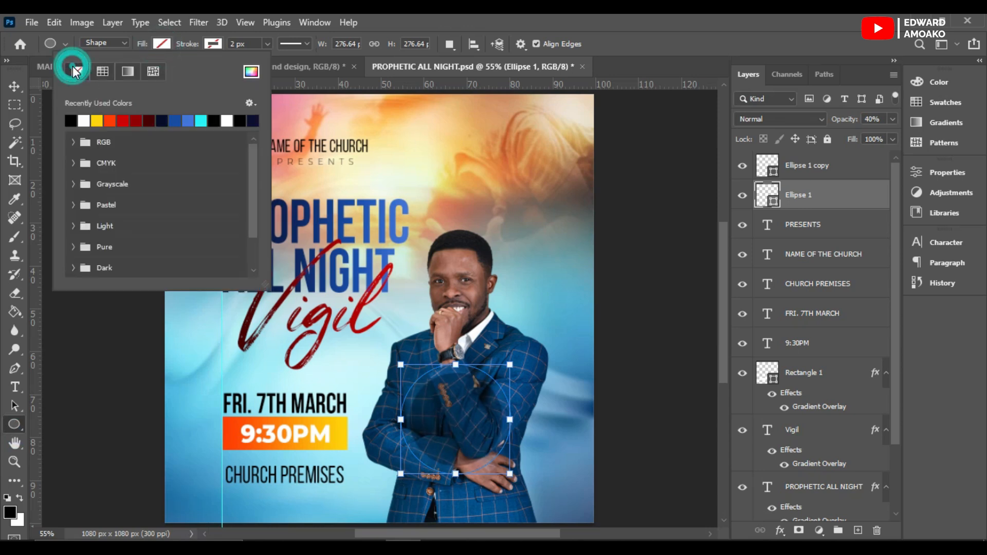
pyautogui.click(213, 44)
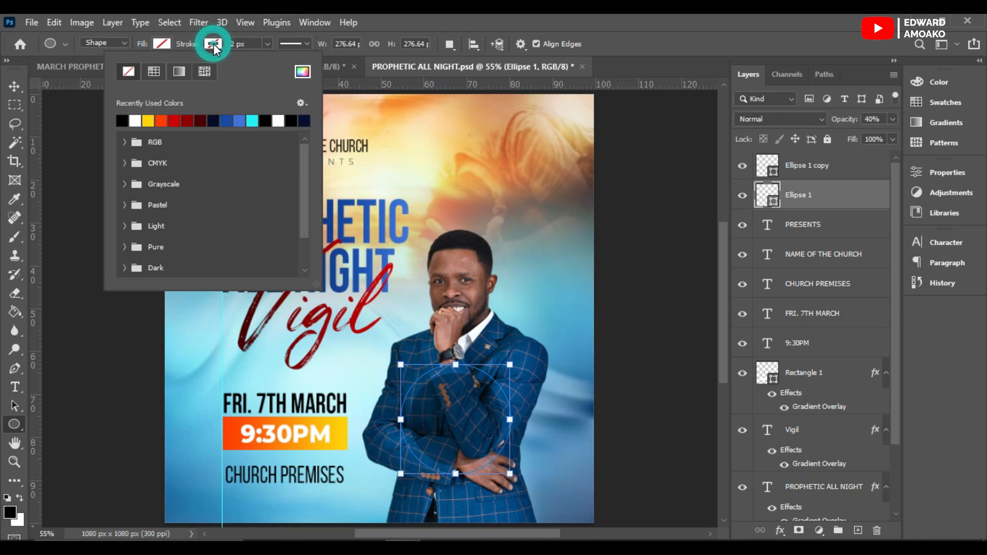
pyautogui.click(123, 121)
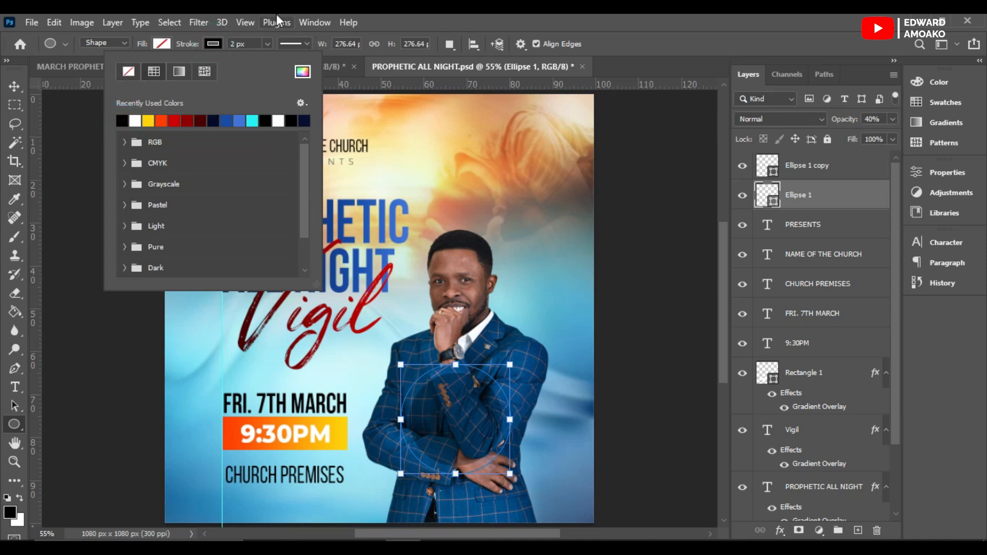
pyautogui.click(266, 42)
pyautogui.click(267, 43)
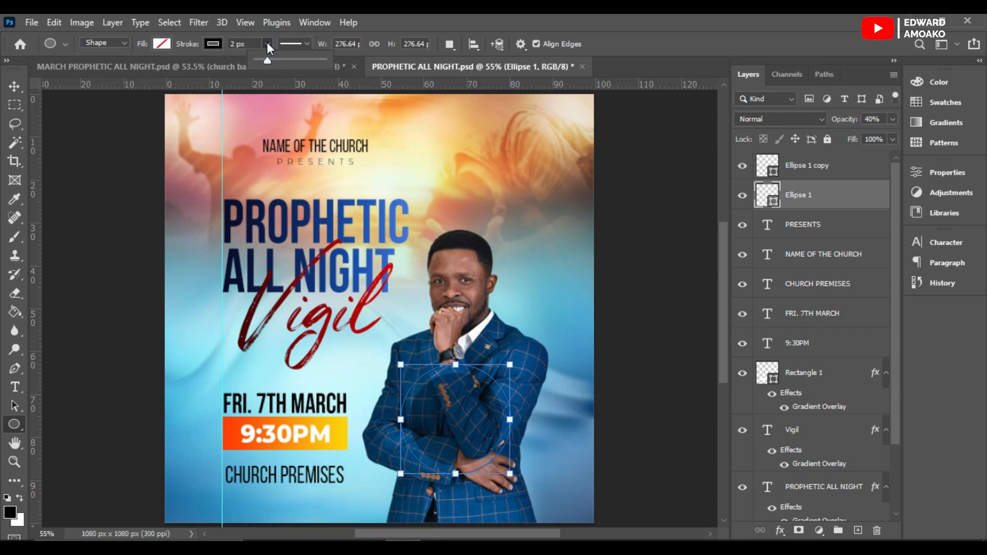
pyautogui.click(17, 91)
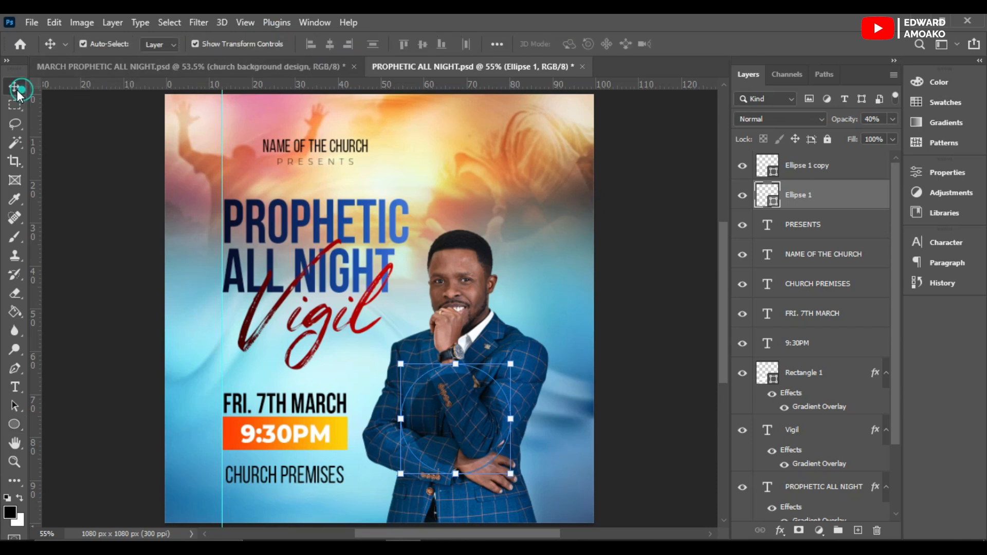
pyautogui.click(655, 384)
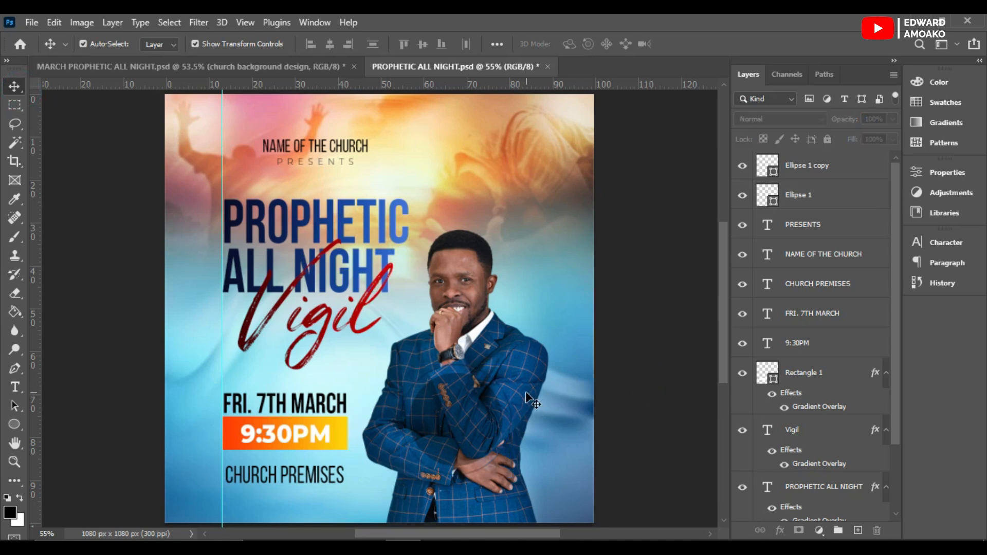
# Rasterize the outlined Ellipse 1 layer
pyautogui.click(803, 201)
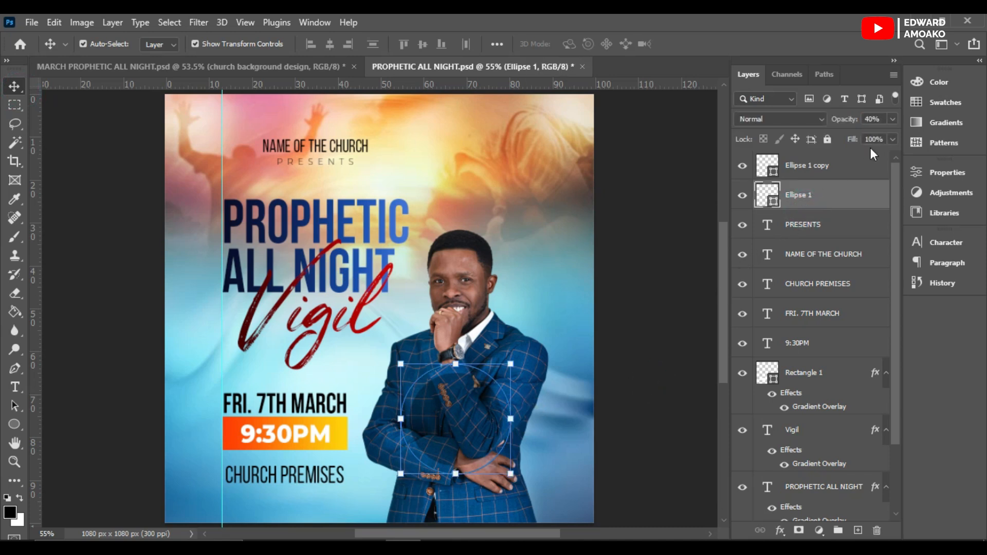
pyautogui.click(892, 119)
pyautogui.moveTo(853, 135)
pyautogui.mouseDown()
pyautogui.moveTo(891, 132)
pyautogui.moveTo(860, 137)
pyautogui.mouseUp()
pyautogui.click(803, 191)
pyautogui.click(797, 164)
pyautogui.click(803, 200)
pyautogui.rightClick(802, 198)
pyautogui.click(644, 233)
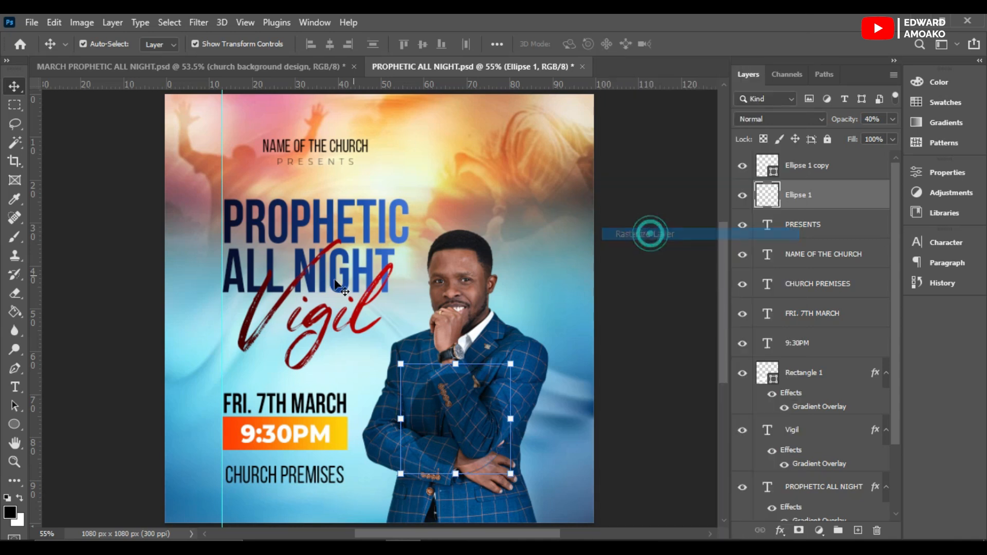
# Cut small gaps in the Ellipse 1 ring at its top, right and bottom edges with the Rectangular Marquee tool
pyautogui.click(20, 107)
pyautogui.rightClick(11, 105)
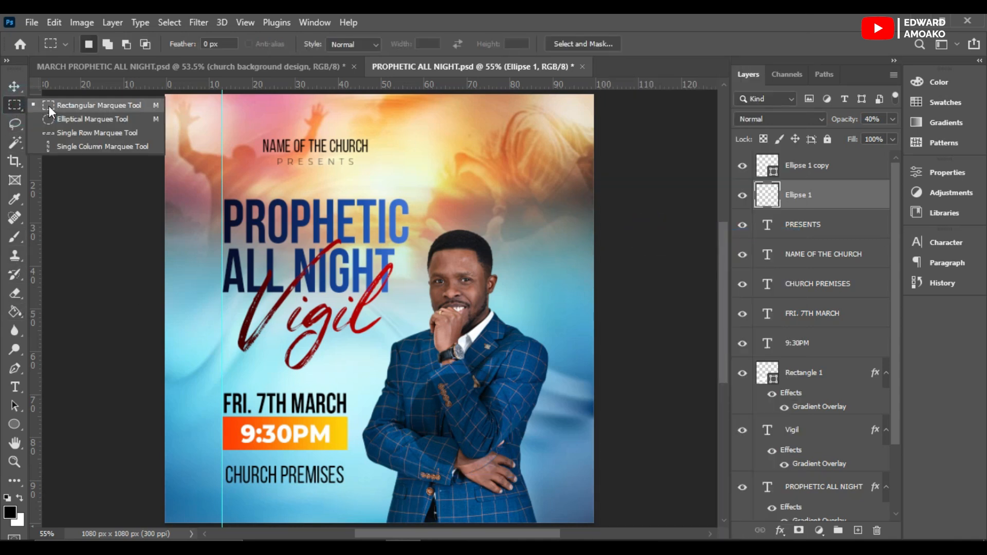
pyautogui.click(93, 106)
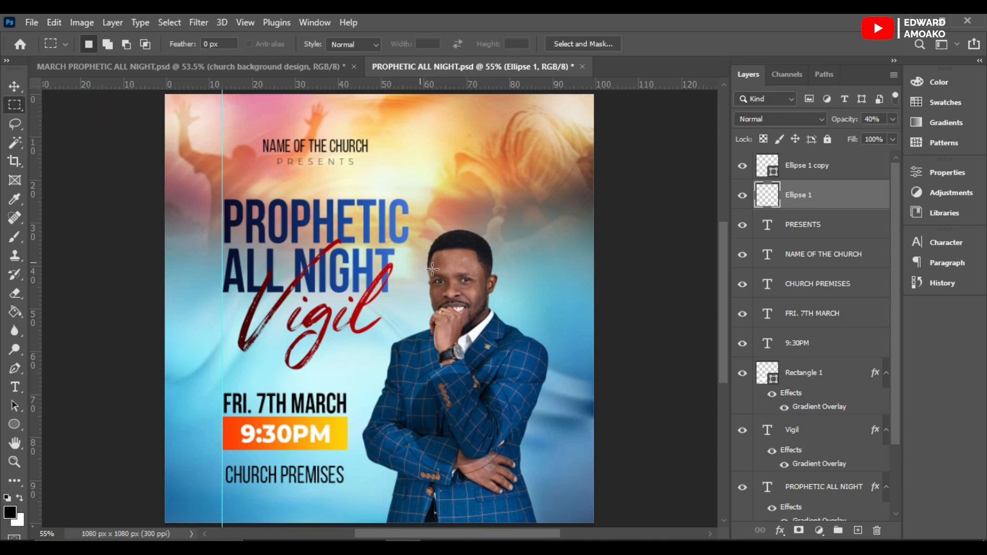
pyautogui.moveTo(438, 358); pyautogui.dragTo(456, 375)
pyautogui.hotkey('ctrl', '+')
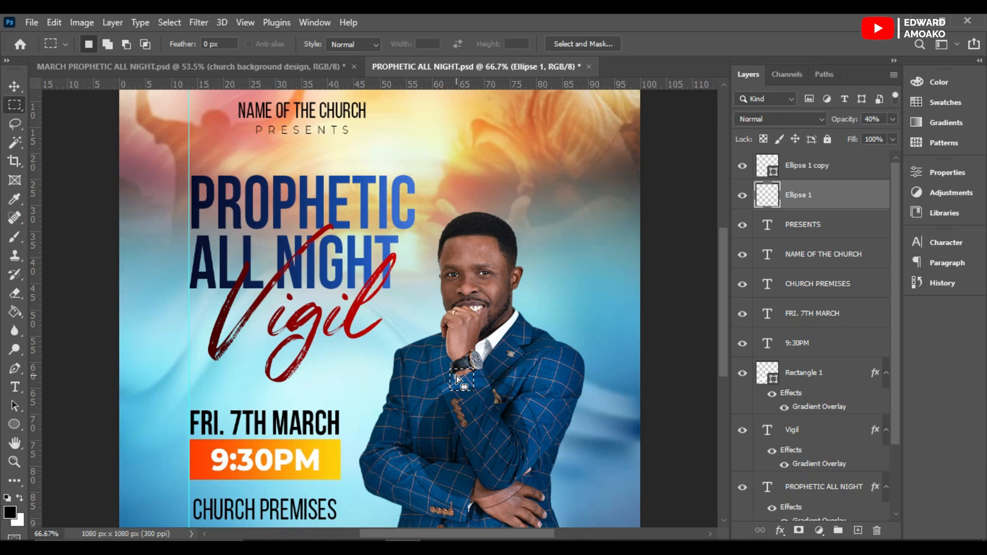
pyautogui.moveTo(531, 414); pyautogui.dragTo(545, 437)
pyautogui.moveTo(401, 454); pyautogui.dragTo(483, 522)
pyautogui.click(483, 524)
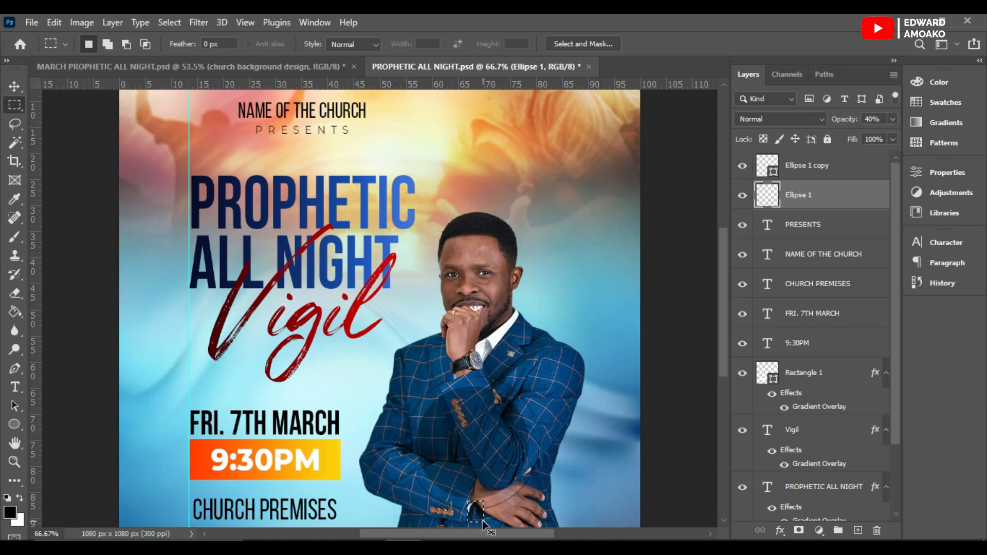
# Merge the Ellipse 1 and Ellipse 1 copy layers into one layer
pyautogui.click(14, 86)
pyautogui.keyDown('shift'); pyautogui.click(814, 170); pyautogui.keyUp('shift')
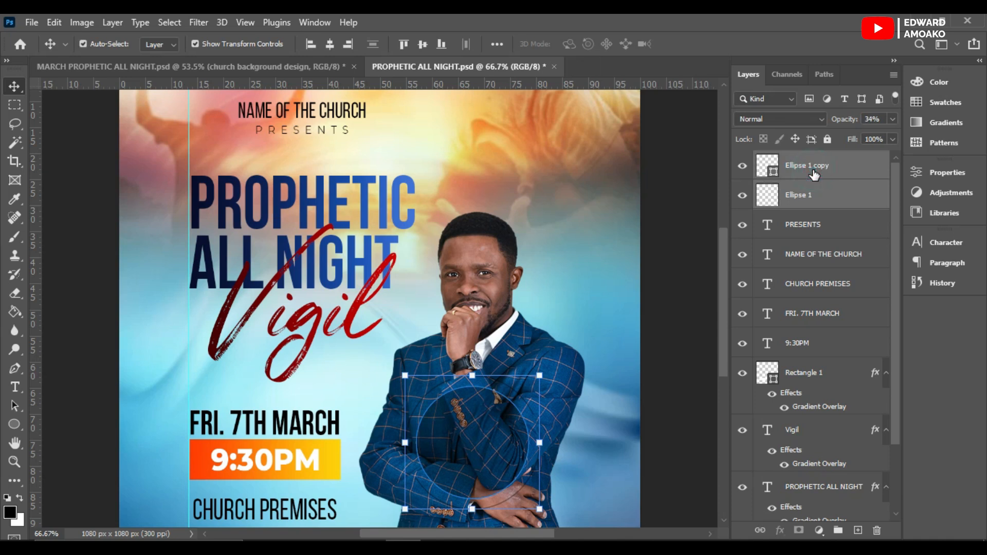
pyautogui.hotkey('ctrl', 'e')
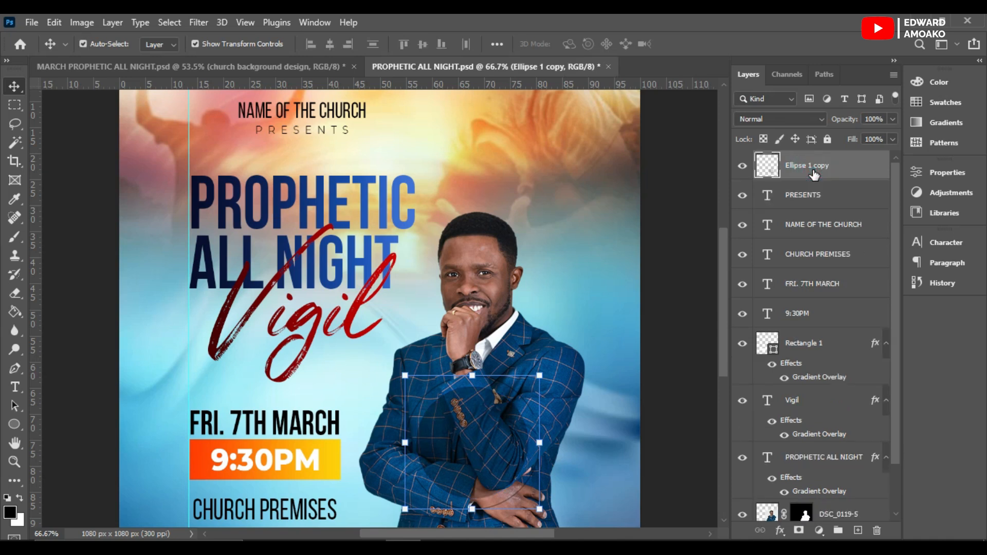
# Scale the merged circle to about 83% over the man's arms, and the result to about 110%
pyautogui.moveTo(472, 376); pyautogui.dragTo(469, 401)
pyautogui.moveTo(472, 458); pyautogui.dragTo(470, 443)
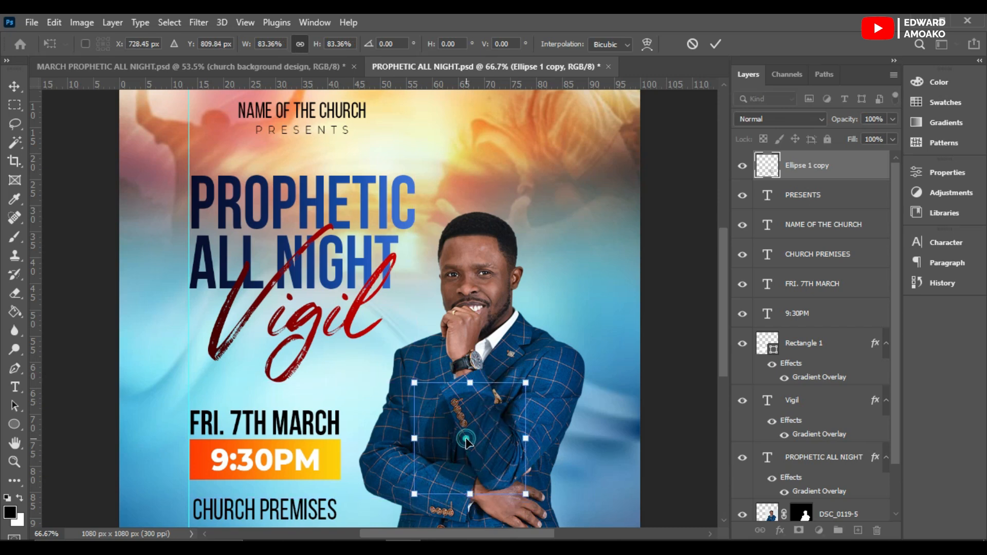
pyautogui.press('Return')
pyautogui.moveTo(530, 437); pyautogui.dragTo(537, 437)
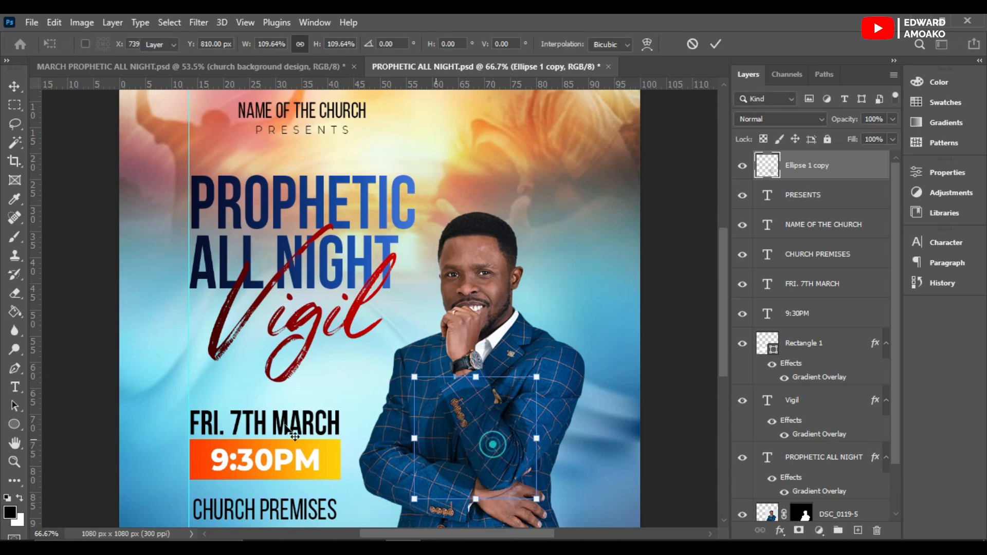
pyautogui.press('Return')
# Duplicate the FRI. 7TH MARCH text, place the copy over the circle and put its layer at the top of the stack
pyautogui.click(277, 435)
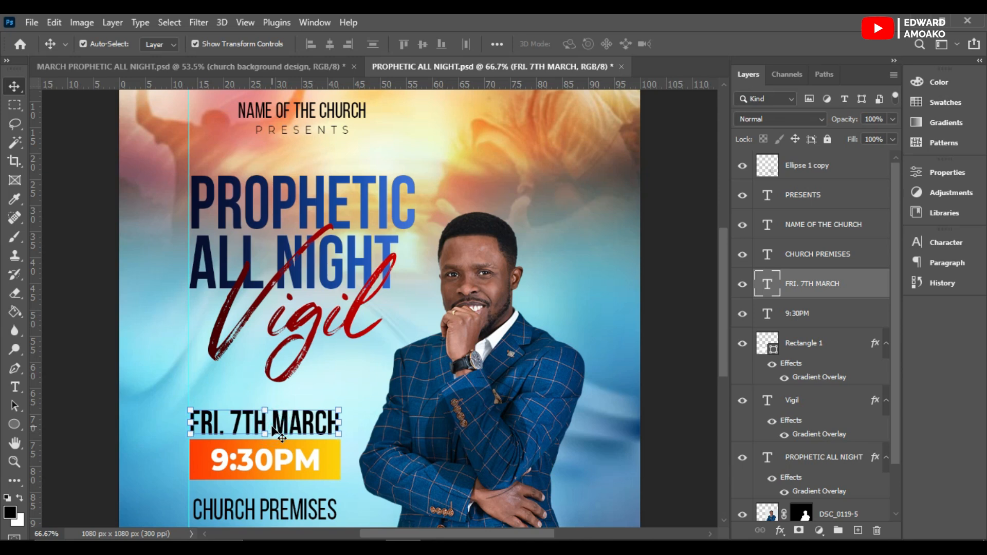
pyautogui.hotkey('ctrl', 'j')
pyautogui.moveTo(287, 431); pyautogui.dragTo(493, 442)
pyautogui.moveTo(834, 281); pyautogui.dragTo(796, 157)
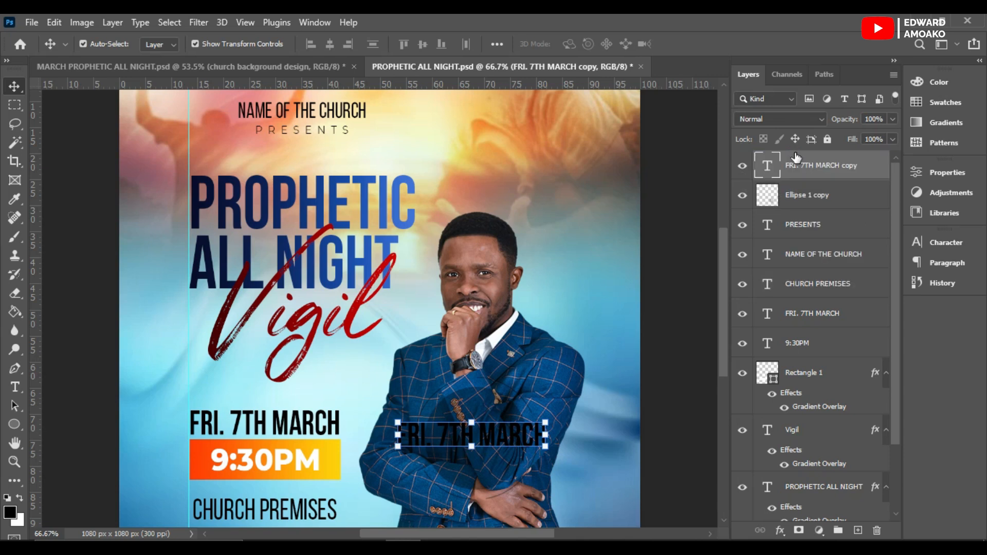
# Format the copied date text over the circle in Montserrat Bold, 10 pt and white
pyautogui.click(950, 241)
pyautogui.click(830, 261)
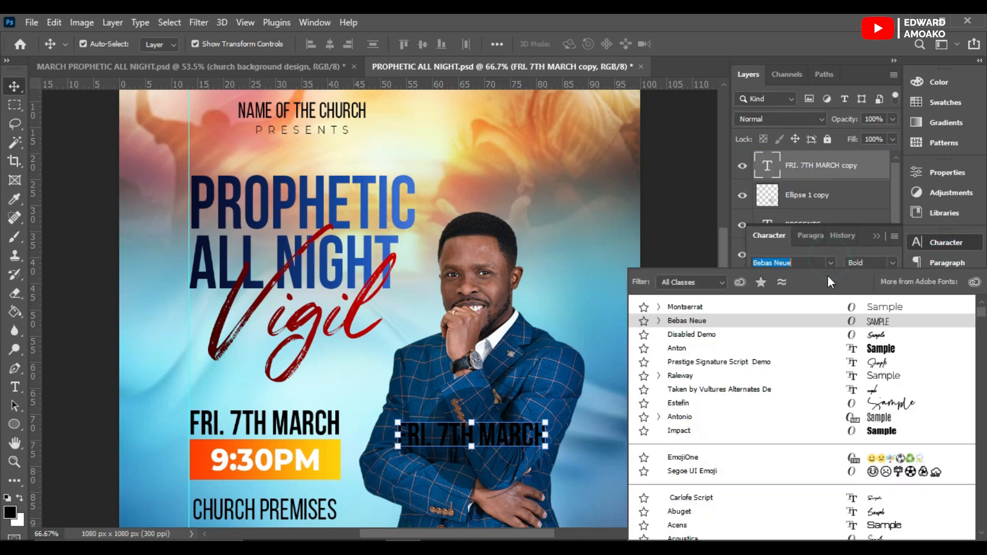
pyautogui.click(715, 307)
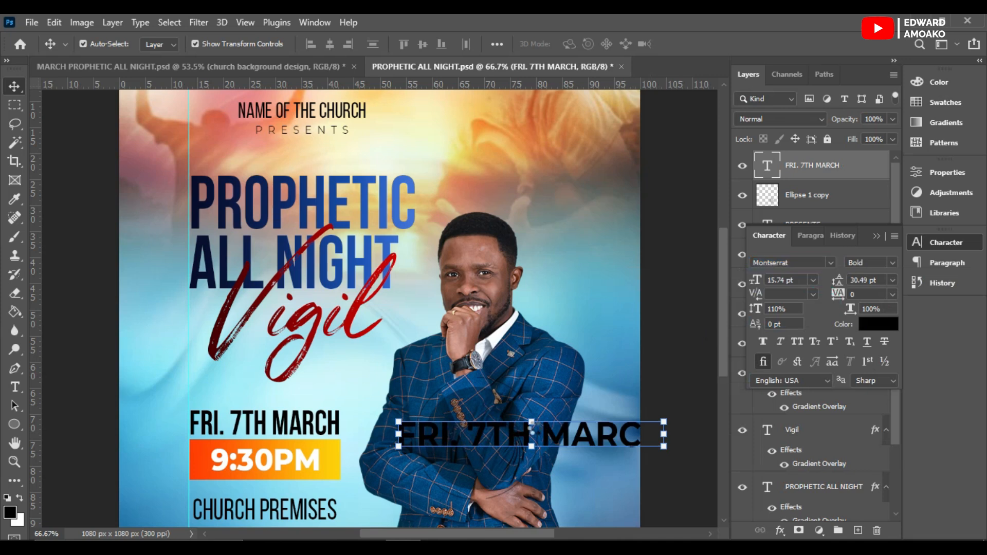
pyautogui.click(812, 280)
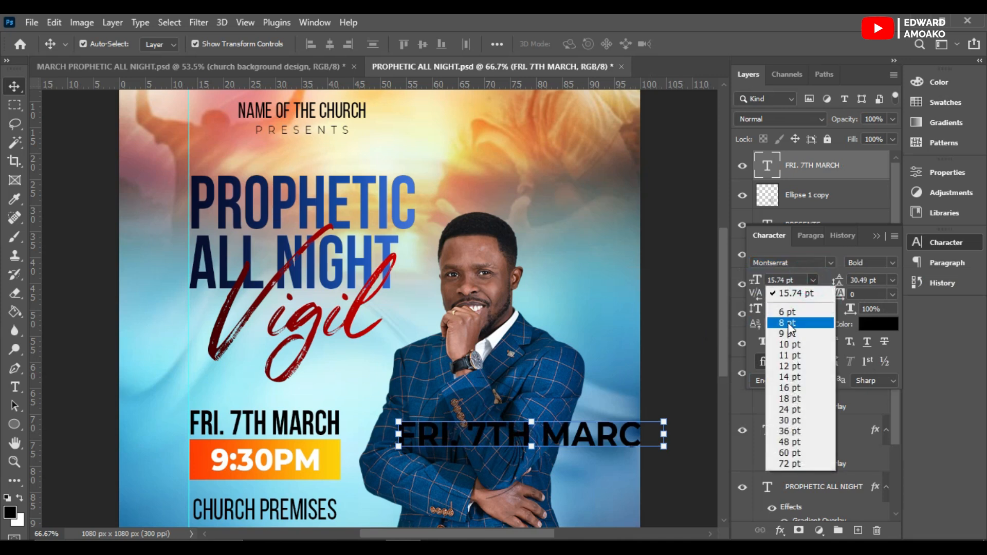
pyautogui.click(787, 341)
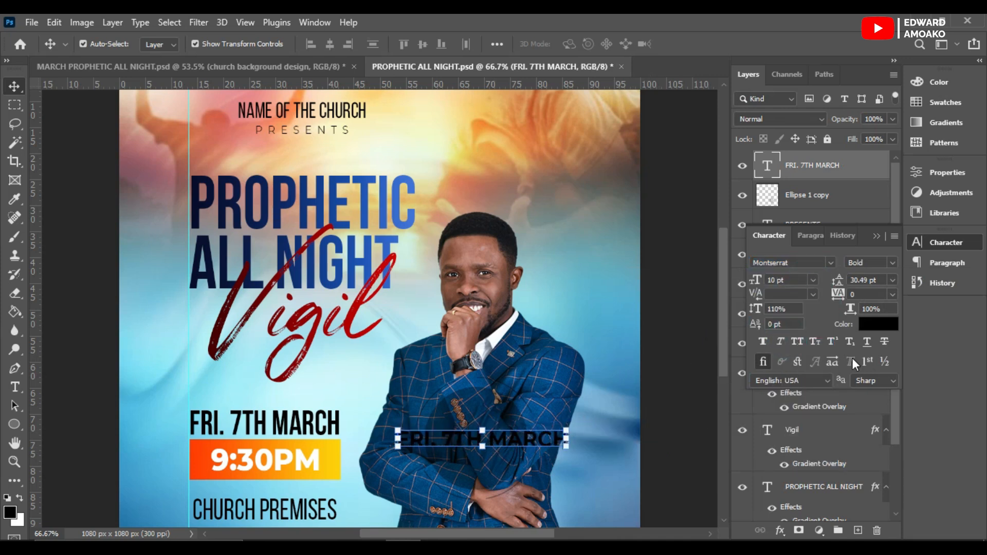
pyautogui.click(877, 325)
pyautogui.click(579, 156)
pyautogui.click(895, 146)
# Replace the copied date text with the title PROPHET and the minister's full name, spread over three lines
pyautogui.hotkey('ctrl', 't')
pyautogui.doubleClick(489, 440)
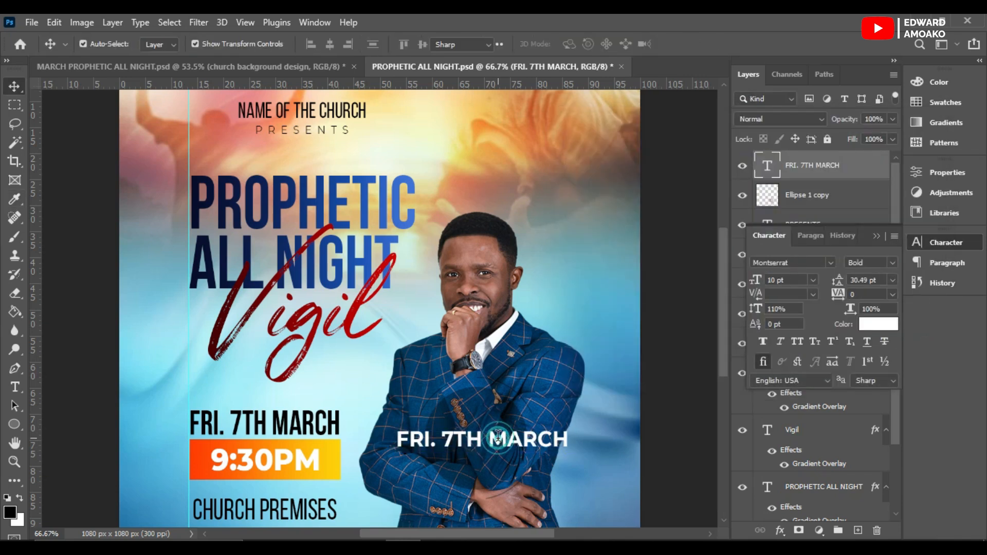
pyautogui.doubleClick(496, 438)
pyautogui.write('PROPHET ')
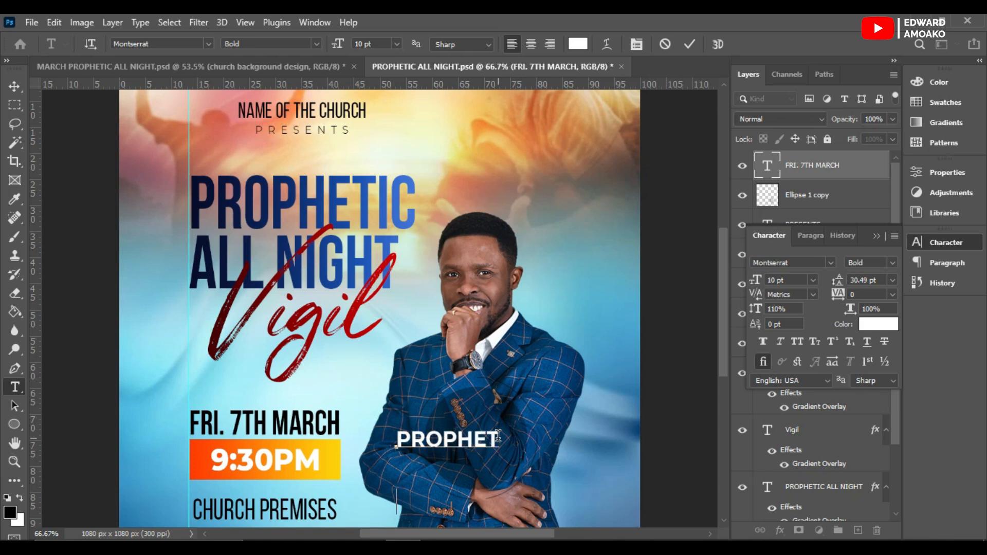
pyautogui.write('JUSTIN')
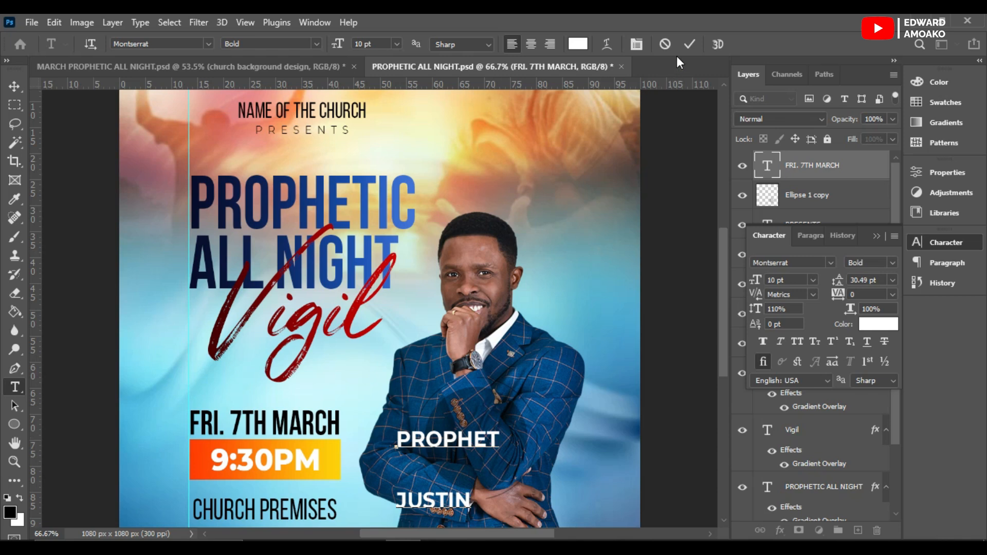
pyautogui.click(689, 44)
pyautogui.press('v')
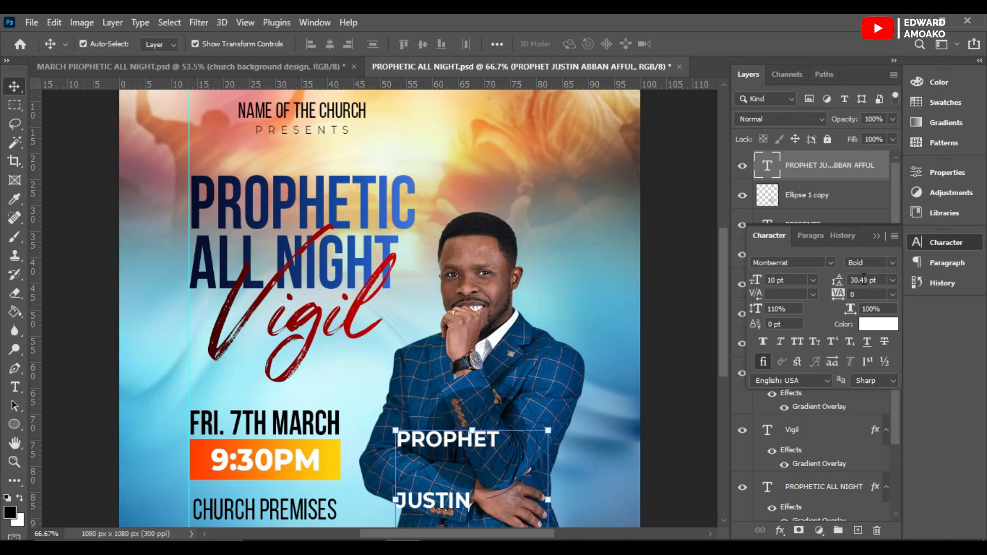
# Move the name text up onto the man's chest and set its leading to Auto
pyautogui.scroll(-4, 718, 308)
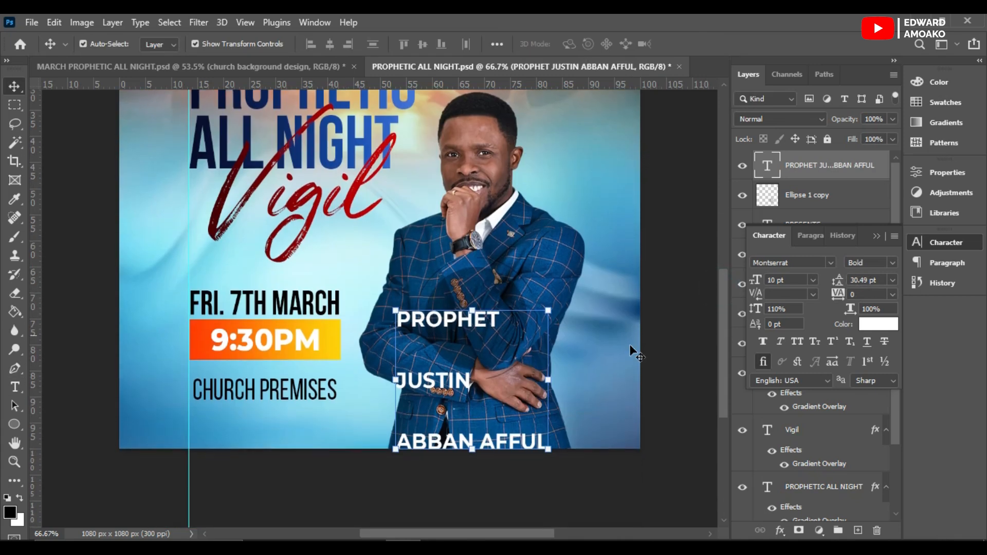
pyautogui.moveTo(469, 321); pyautogui.dragTo(475, 260)
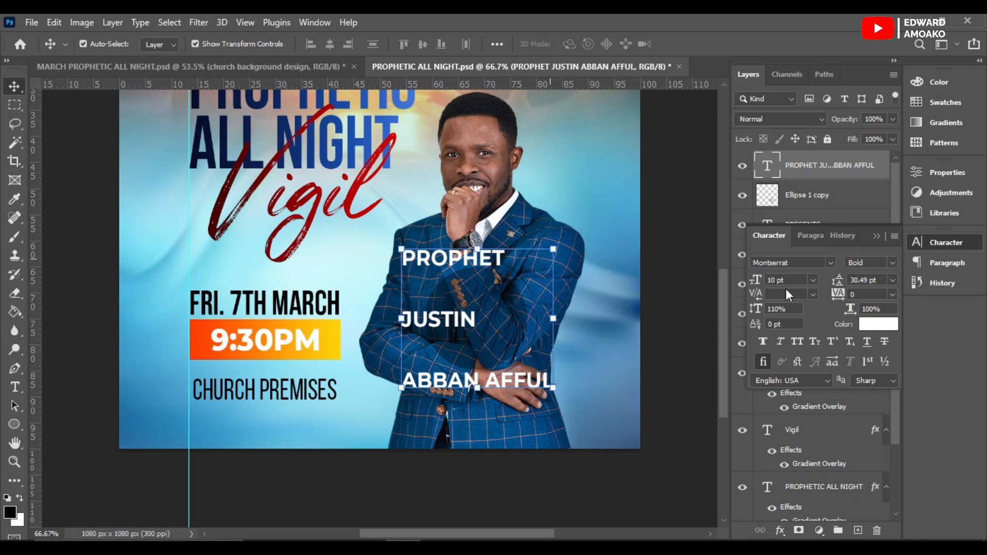
pyautogui.click(893, 262)
pyautogui.click(893, 265)
pyautogui.click(886, 281)
pyautogui.click(892, 281)
pyautogui.click(873, 293)
# Break the minister's surname onto a fourth line of its own and set the name text size to 6 pt
pyautogui.doubleClick(486, 304)
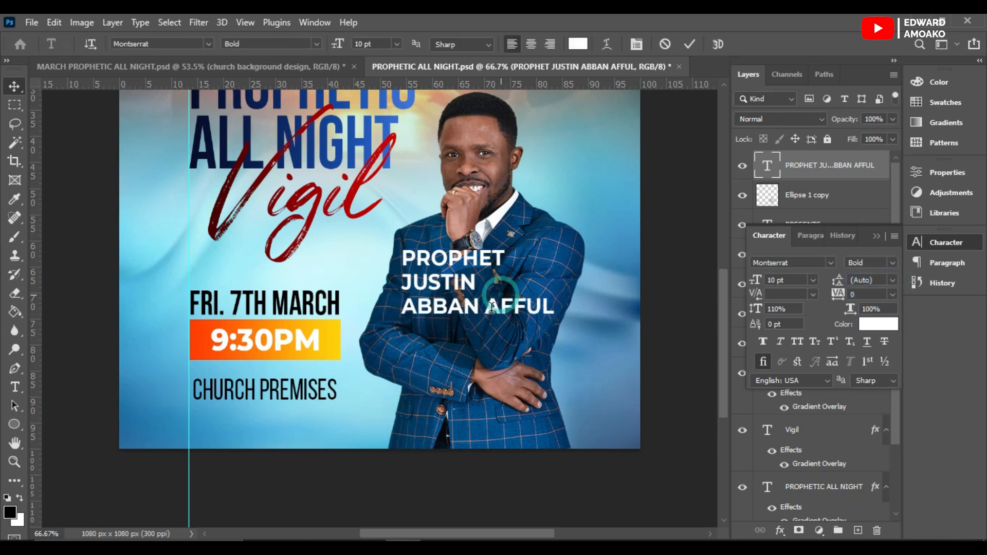
pyautogui.press('Return')
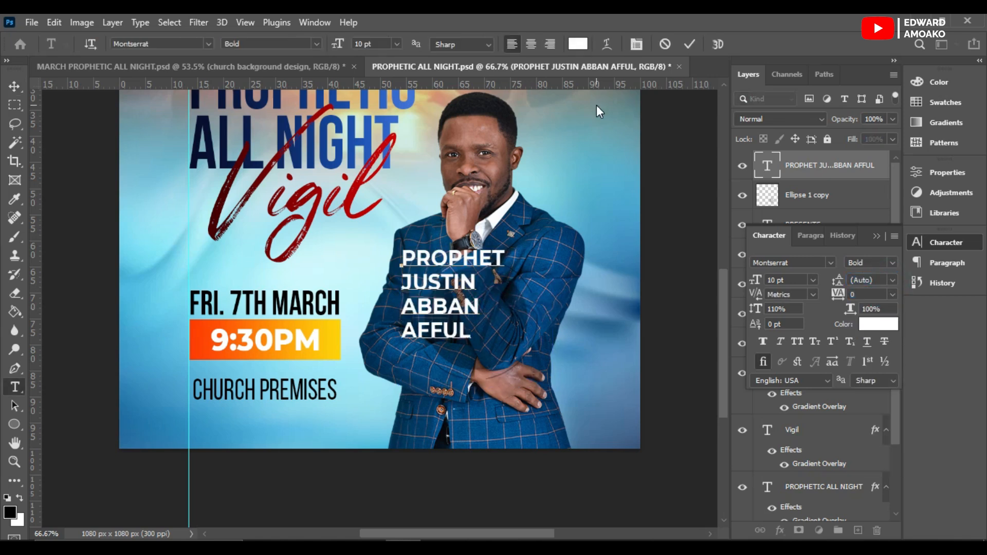
pyautogui.click(690, 45)
pyautogui.press('v')
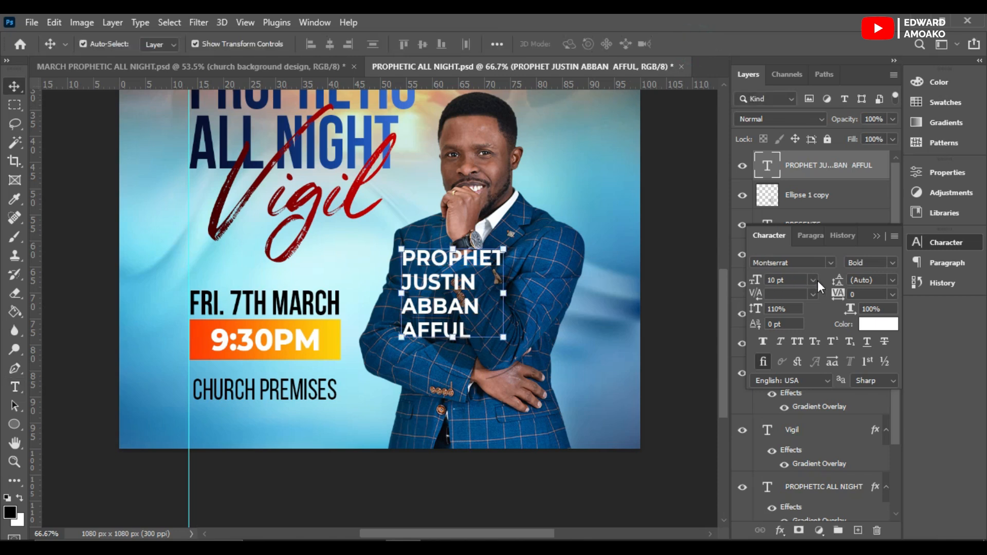
pyautogui.click(813, 280)
pyautogui.click(787, 311)
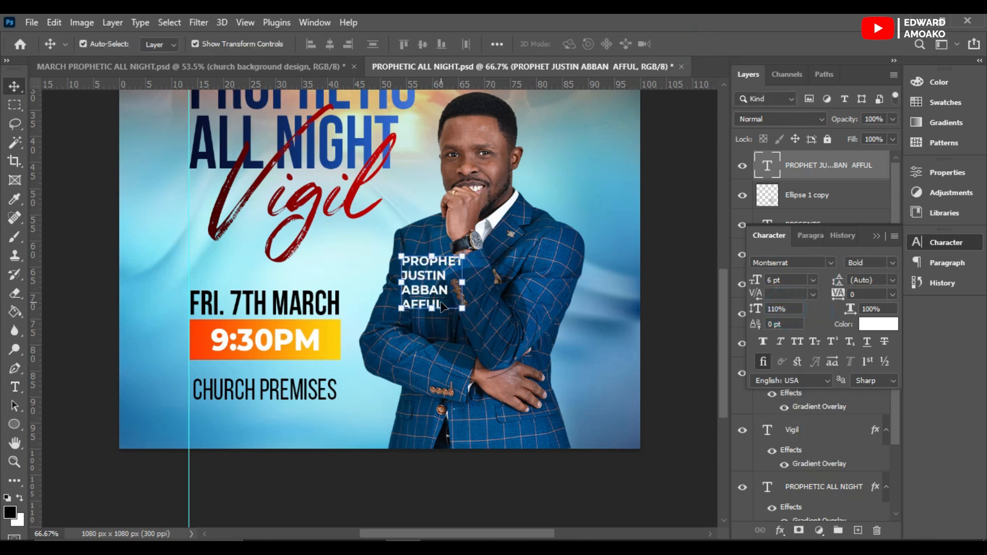
# Duplicate the minister's name text above the original on his chest and replace the copy's wording with With
pyautogui.moveTo(415, 284); pyautogui.dragTo(422, 258)
pyautogui.doubleClick(423, 255)
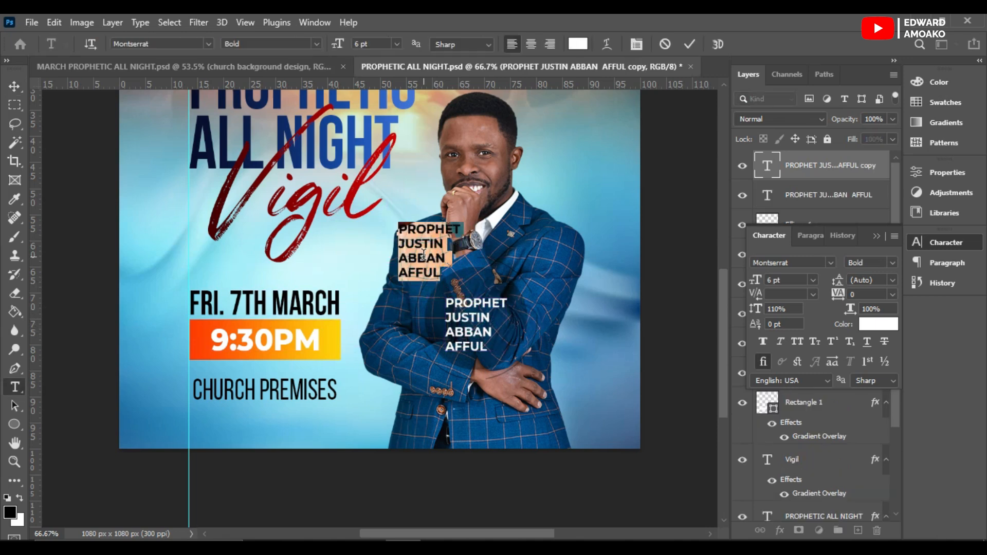
pyautogui.write('With')
pyautogui.click(689, 44)
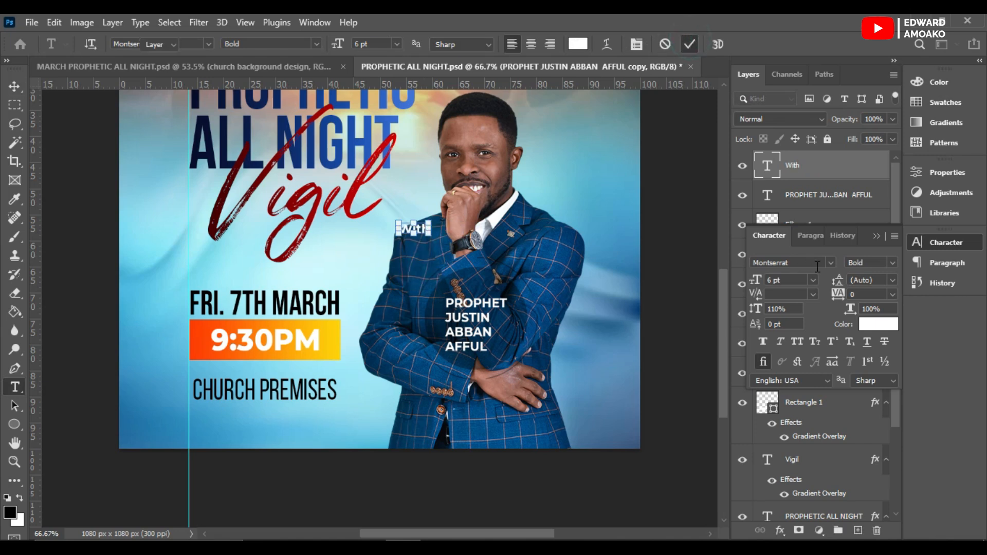
# Change the With text to the Taken by Vultures Alternates De font at 36 pt
pyautogui.press('v')
pyautogui.click(825, 263)
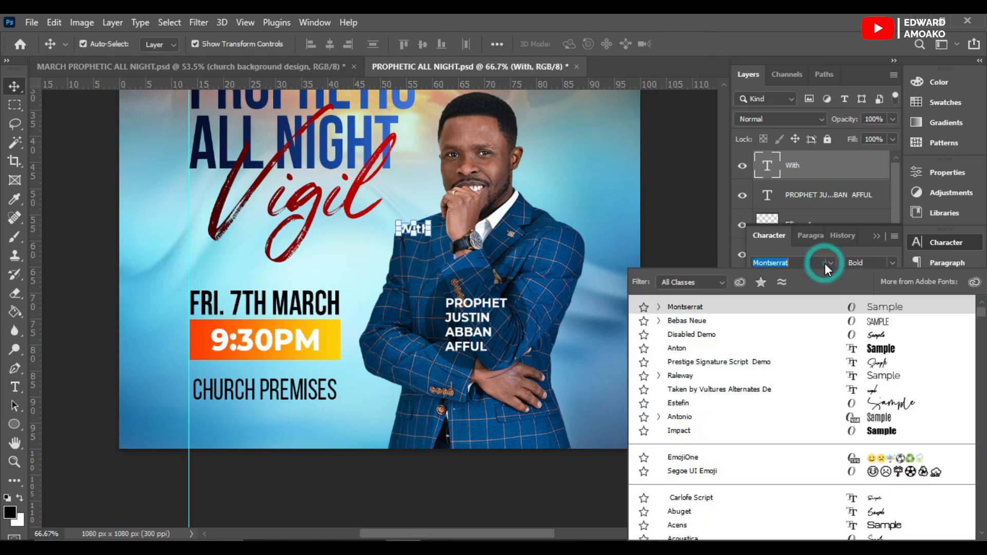
pyautogui.click(881, 392)
pyautogui.click(760, 284)
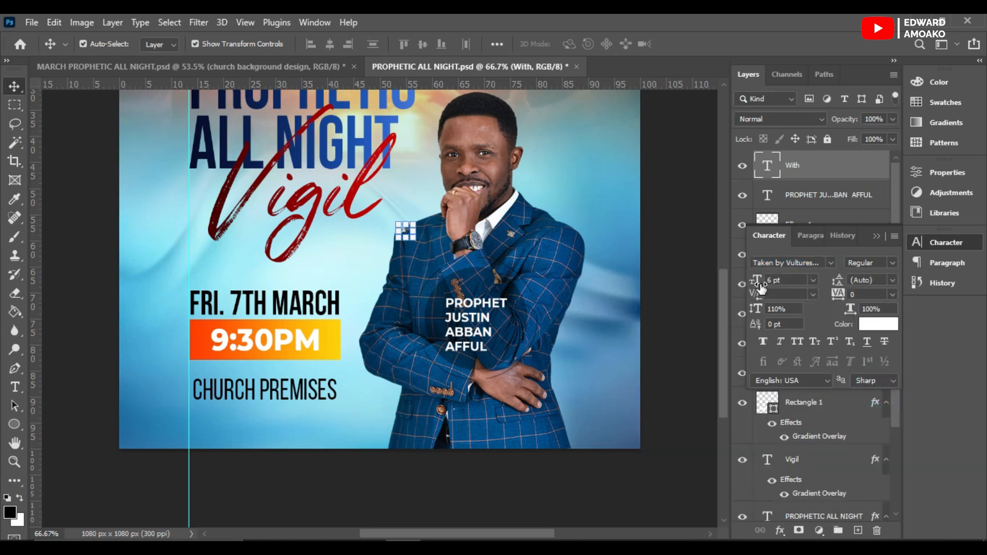
pyautogui.write('36')
pyautogui.press('Return')
# Place the With text just above the minister's name and reduce its size to 26 pt
pyautogui.moveTo(429, 225); pyautogui.dragTo(479, 303)
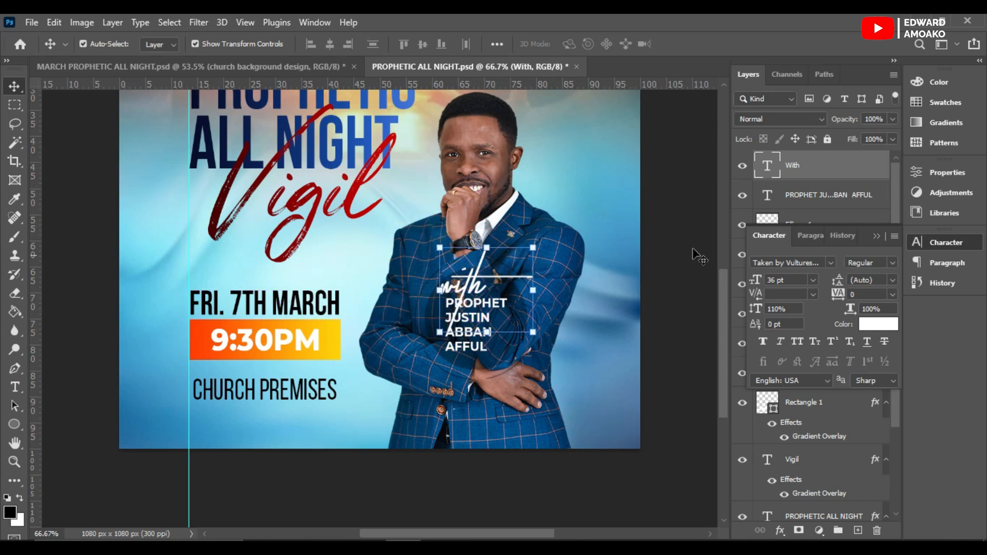
pyautogui.moveTo(755, 282); pyautogui.dragTo(748, 287)
pyautogui.moveTo(479, 293); pyautogui.dragTo(487, 292)
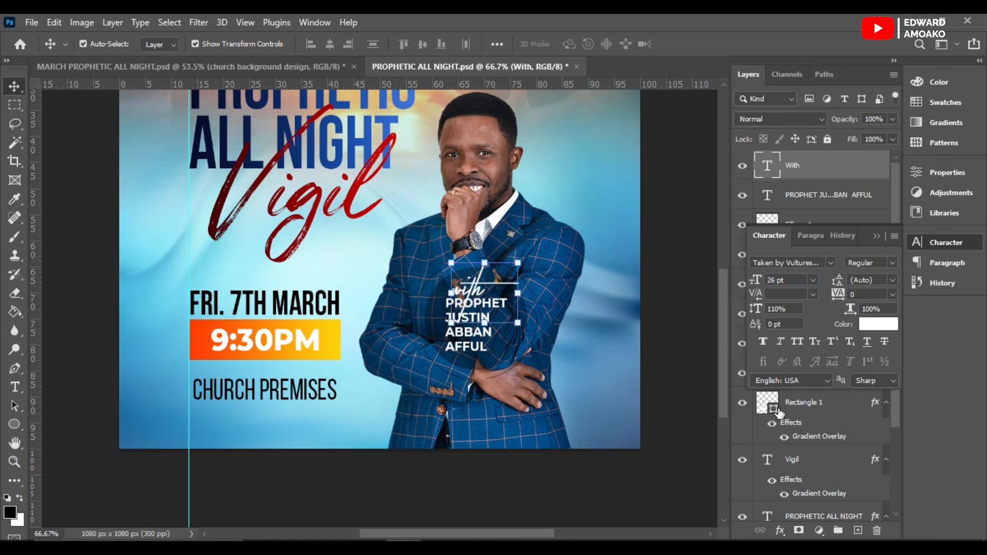
pyautogui.click(876, 236)
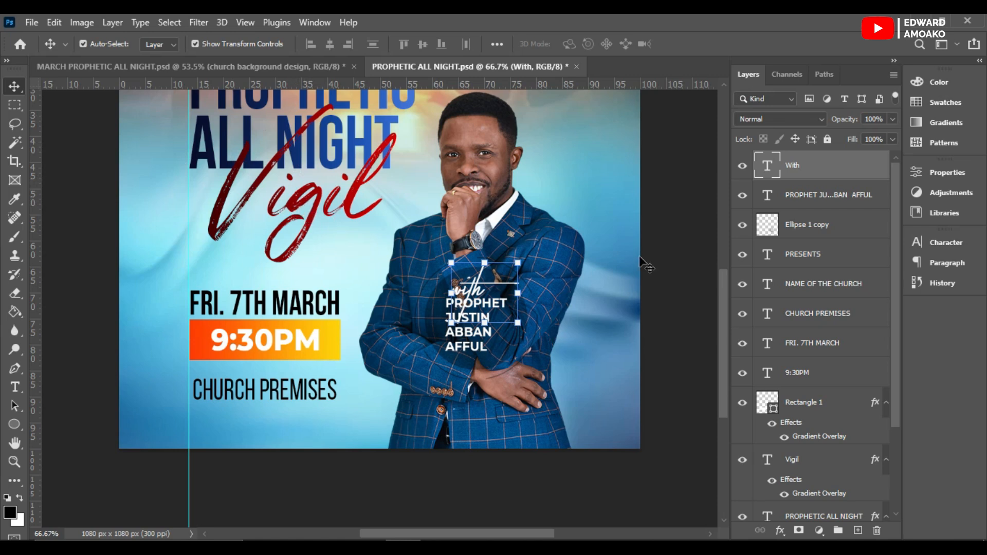
# Copy the Gradient Overlay effect from the Vigil layer onto the With layer and fit the whole flyer in view
pyautogui.click(798, 459)
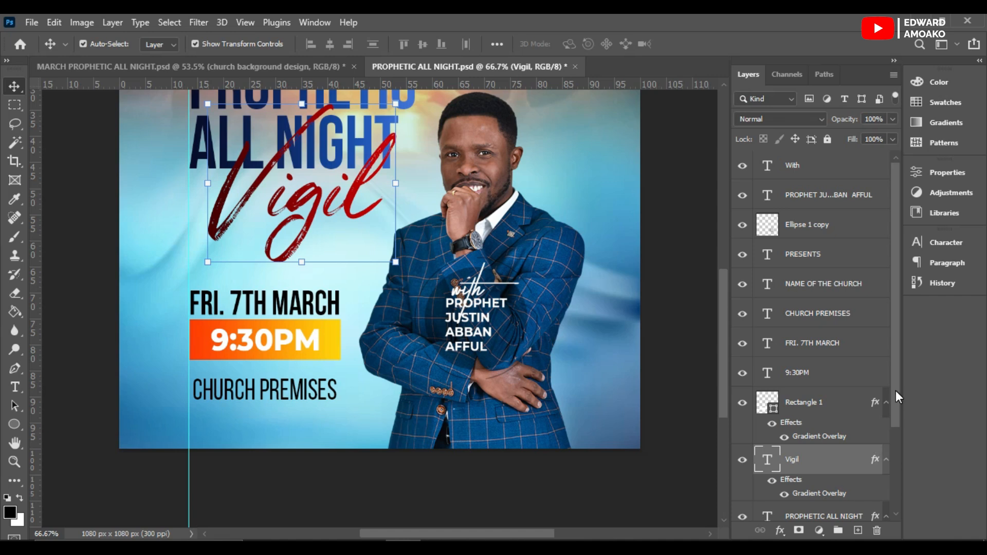
pyautogui.moveTo(896, 390); pyautogui.dragTo(893, 431)
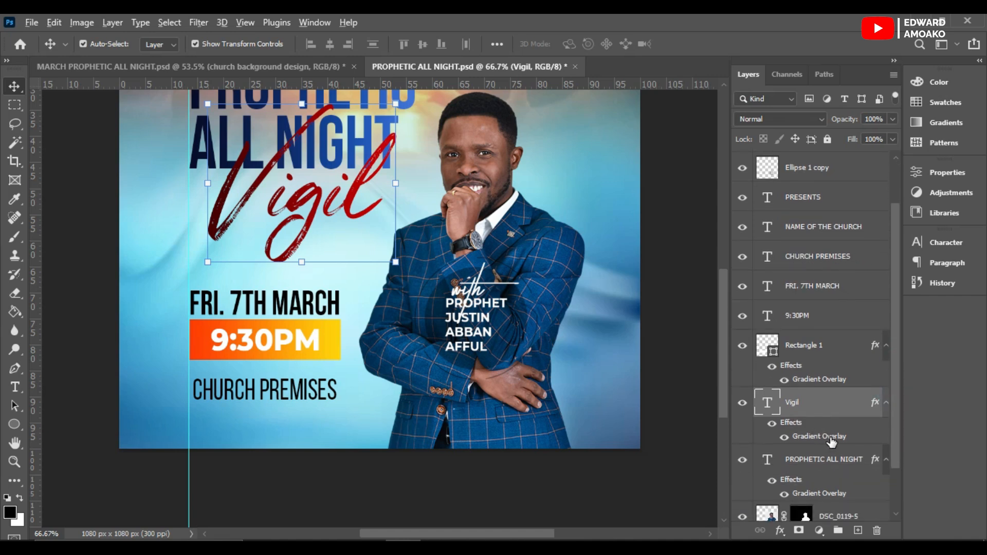
pyautogui.moveTo(837, 441); pyautogui.dragTo(786, 172)
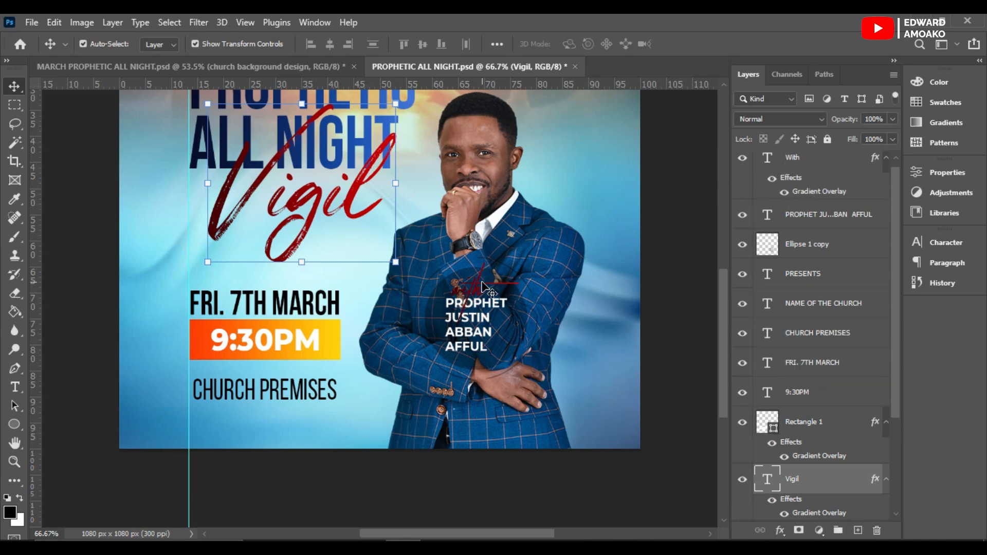
pyautogui.click(478, 318)
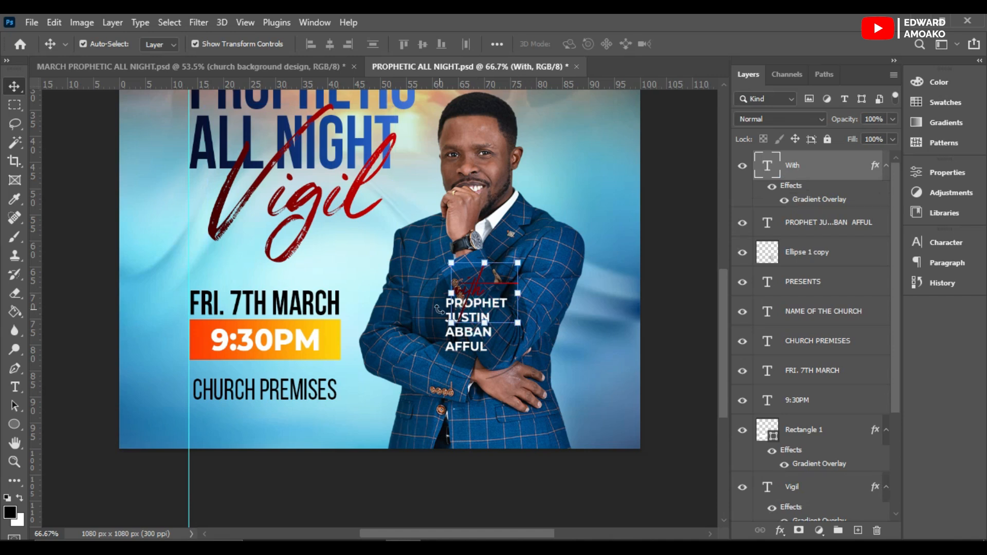
pyautogui.press('ctrl')
pyautogui.hotkey('ctrl', '0')
pyautogui.click(627, 253)
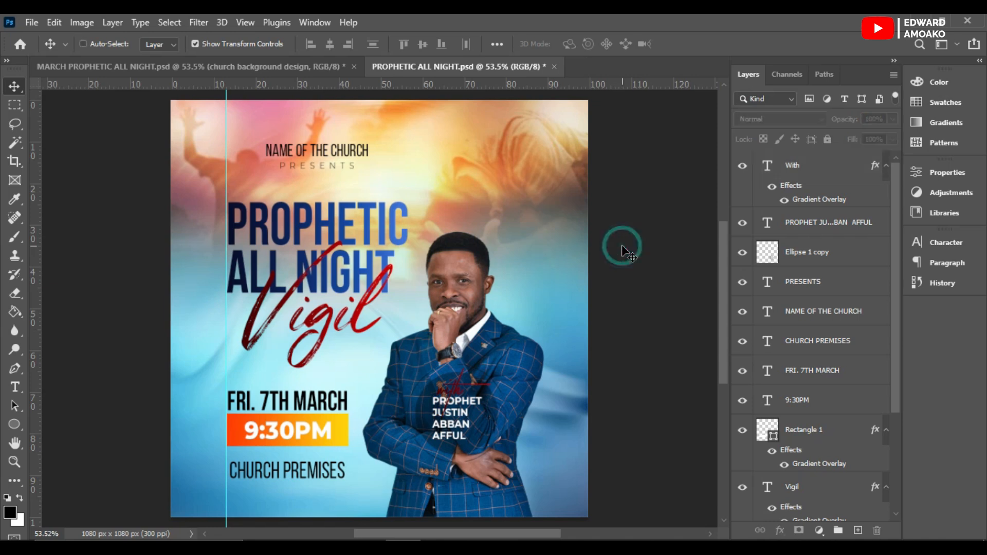
pyautogui.hotkey('ctrl', '0')
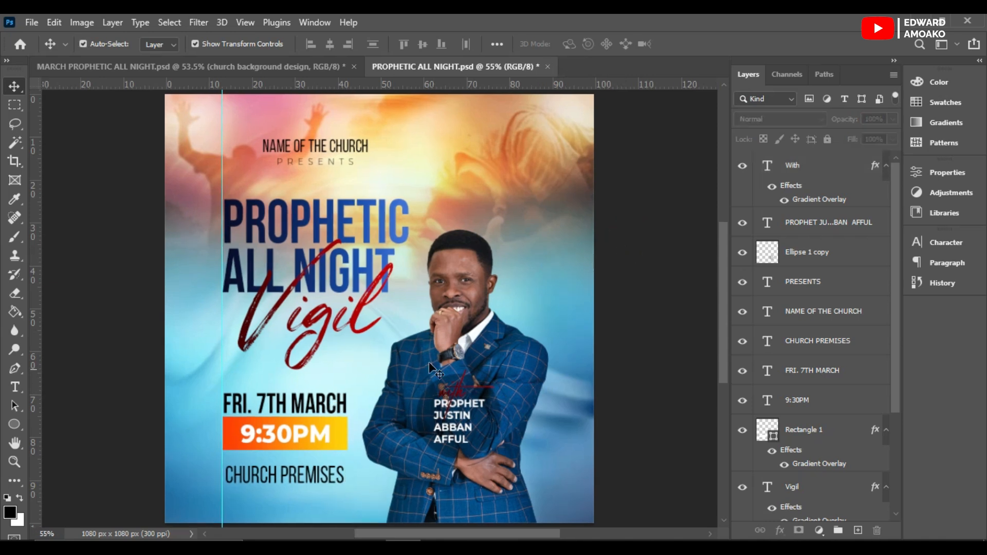
# Check the reference flyer and change the With text's Gradient Overlay to the pale gold gradient preset
pyautogui.click(268, 66)
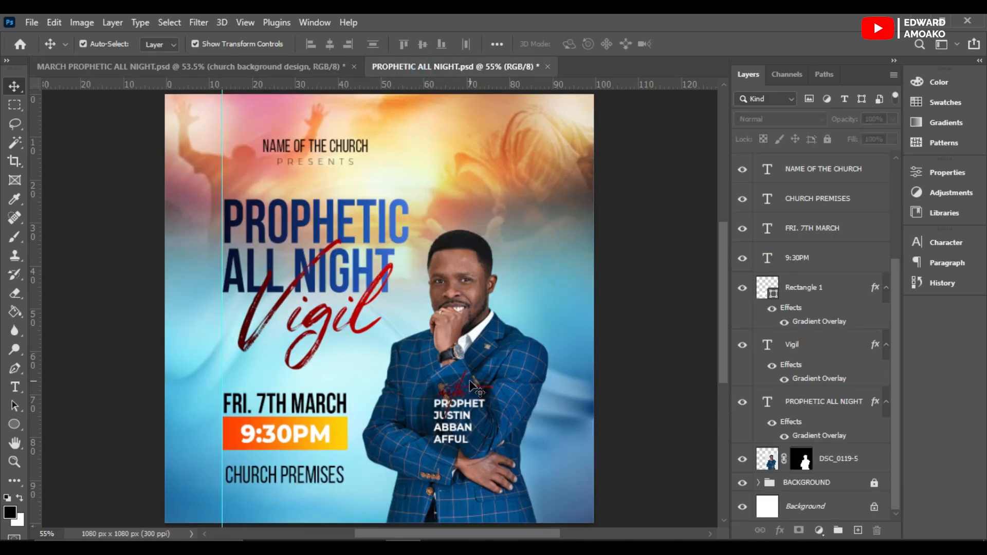
pyautogui.click(472, 390)
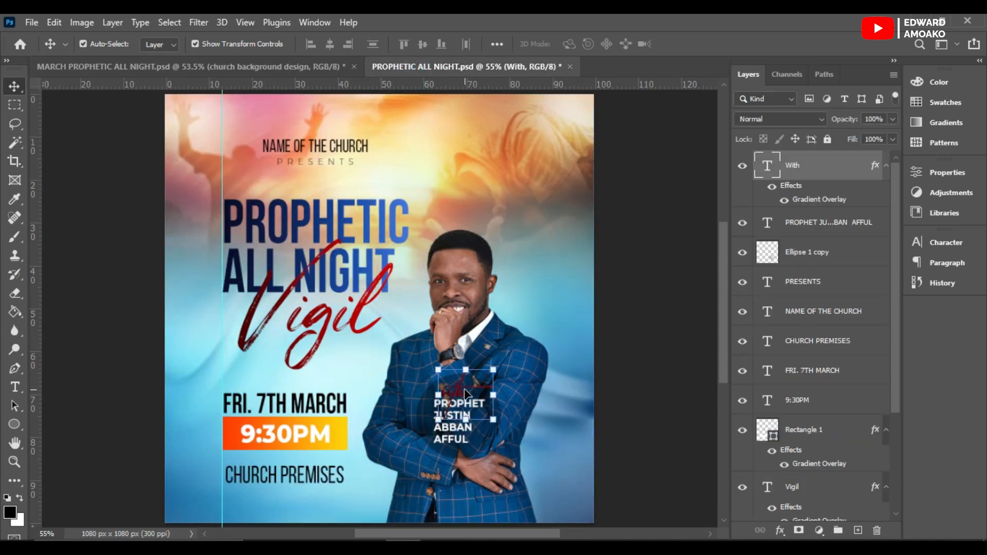
pyautogui.doubleClick(822, 199)
pyautogui.click(725, 147)
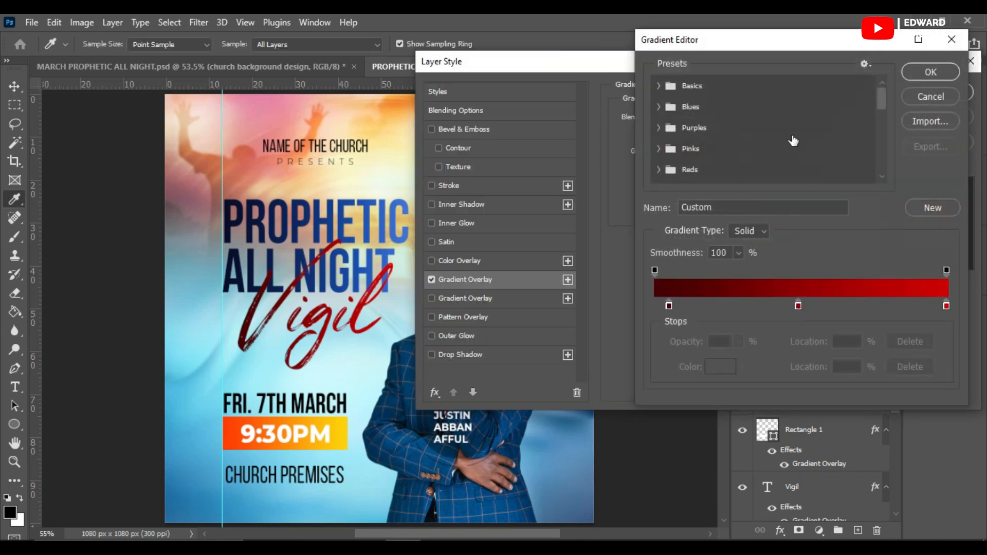
pyautogui.moveTo(881, 97); pyautogui.dragTo(871, 164)
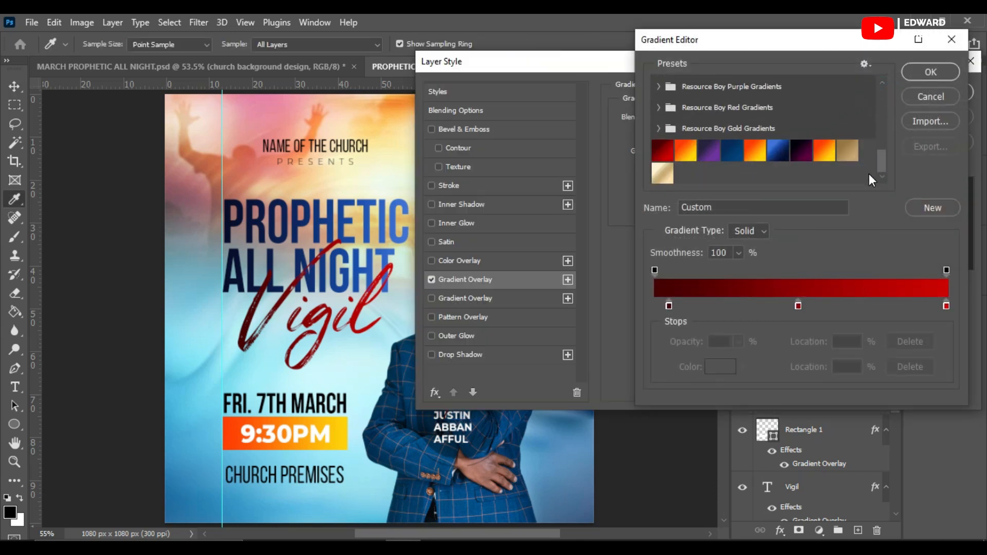
pyautogui.click(662, 173)
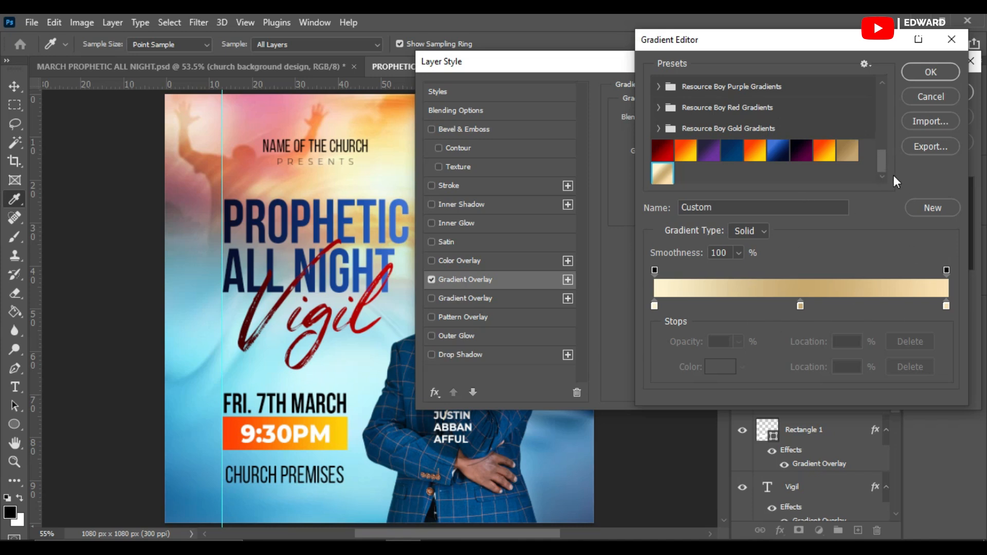
pyautogui.moveTo(879, 159); pyautogui.dragTo(878, 147)
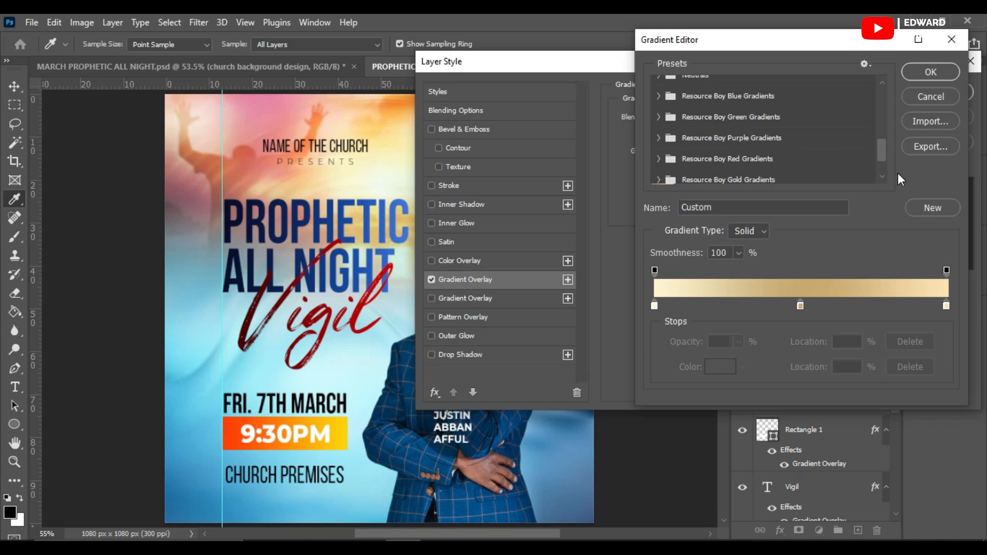
pyautogui.click(918, 78)
pyautogui.click(905, 96)
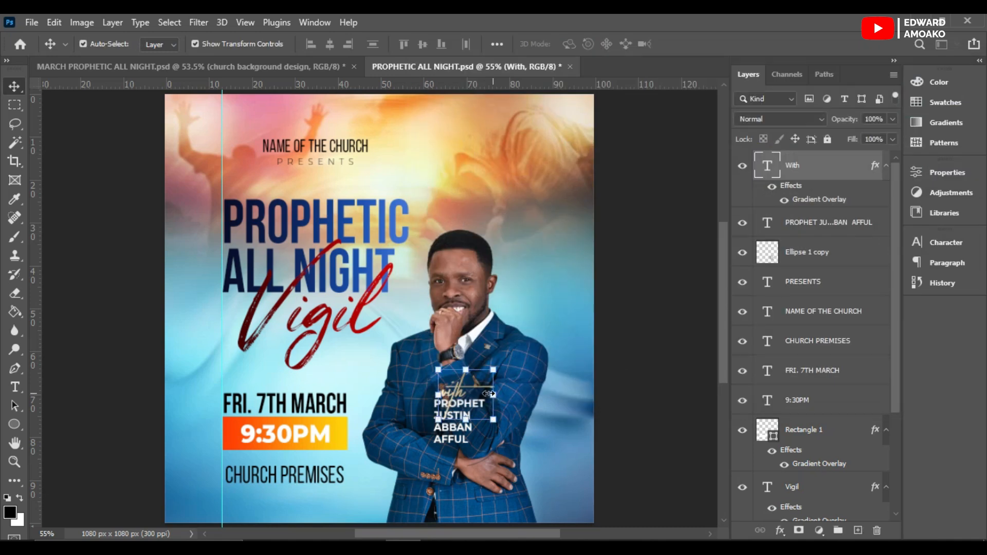
# Shift the Vigil text slightly down and to the left beneath the ALL NIGHT title
pyautogui.click(630, 399)
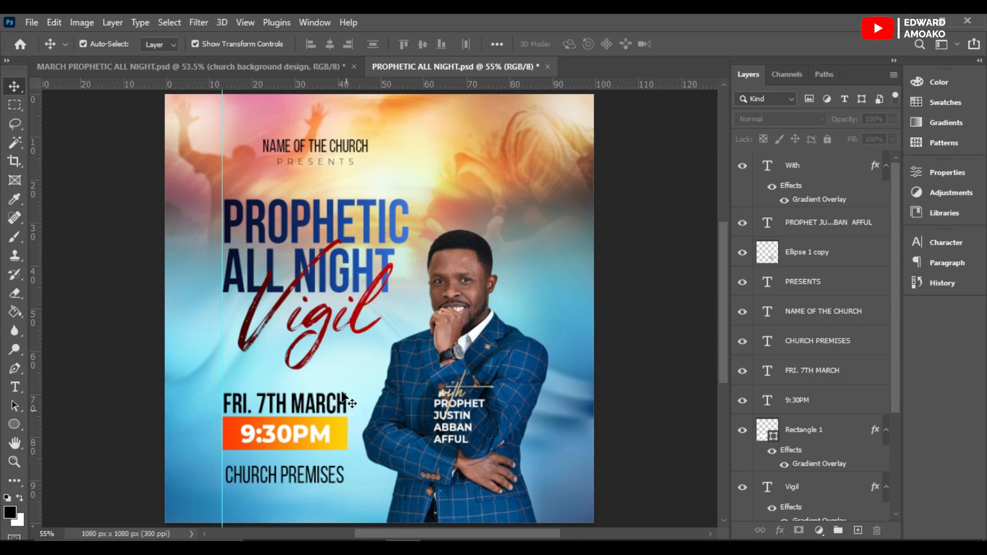
pyautogui.moveTo(290, 321); pyautogui.dragTo(282, 328)
pyautogui.click(603, 295)
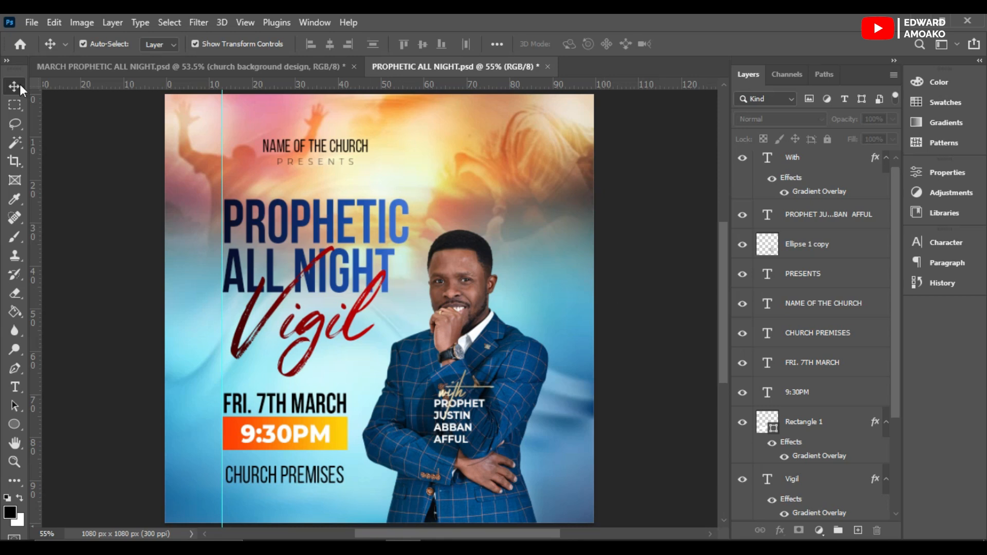
# Set up a JPG export of the flyer at 1080 × 1080 px with Great quality and proceed to saving
pyautogui.click(33, 22)
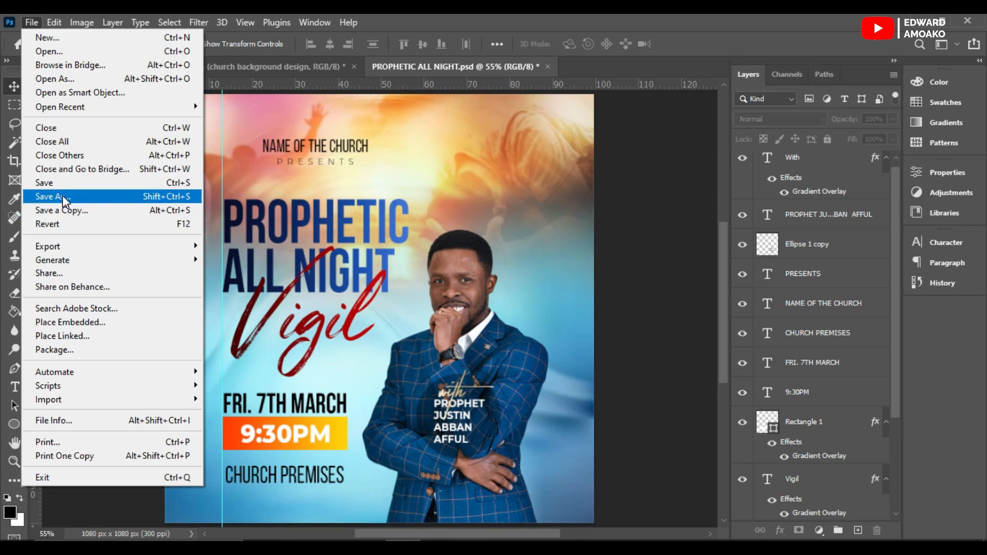
pyautogui.moveTo(57, 252)
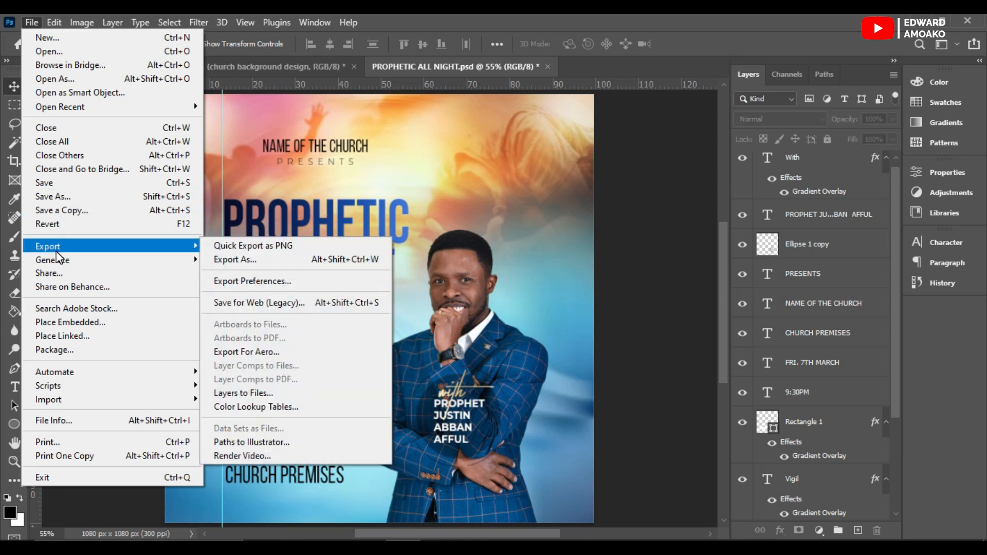
pyautogui.click(252, 268)
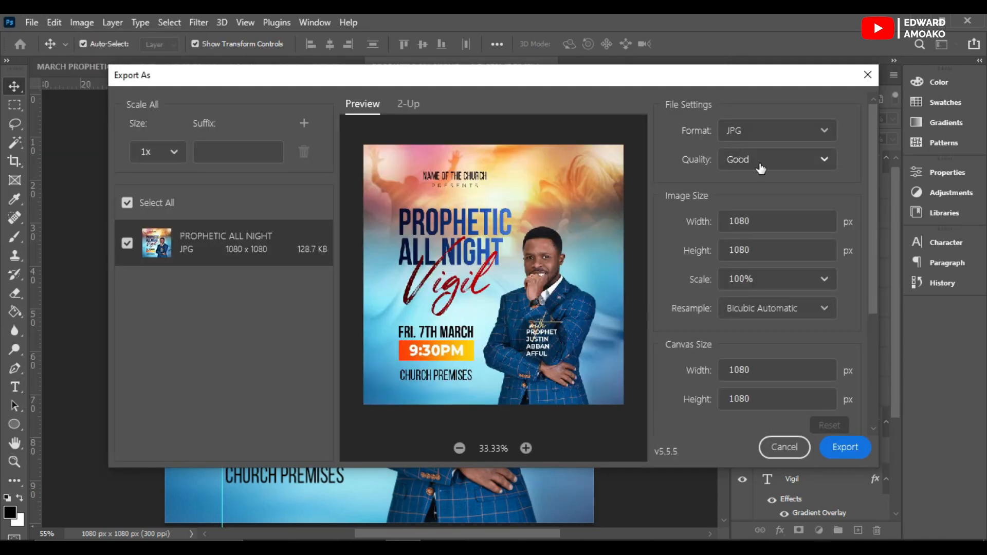
pyautogui.click(761, 166)
pyautogui.click(741, 325)
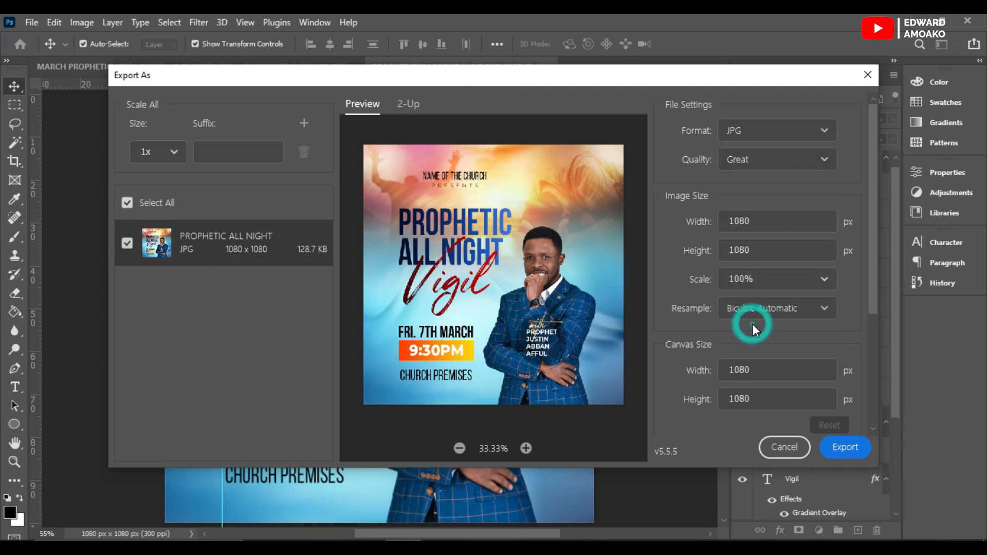
pyautogui.moveTo(875, 264); pyautogui.dragTo(849, 256)
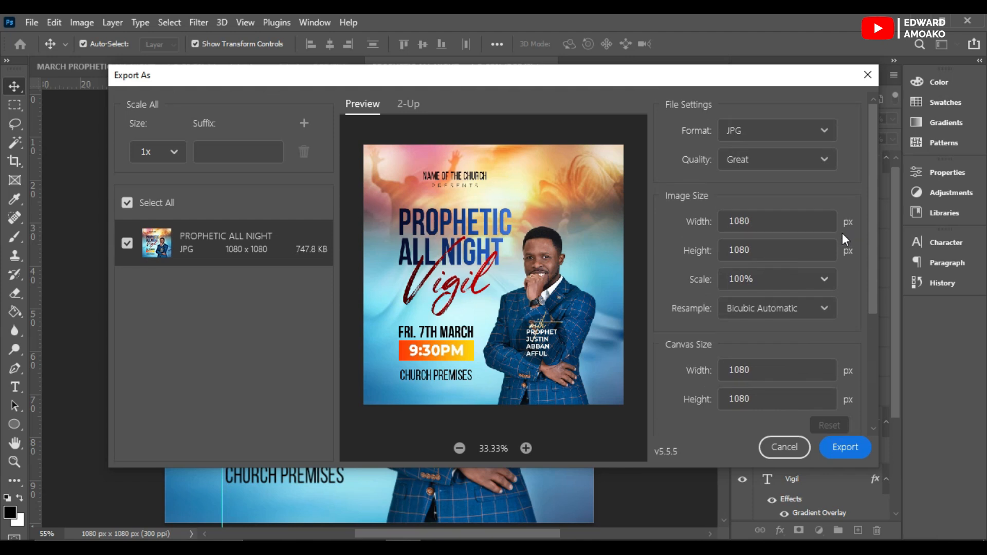
pyautogui.click(814, 133)
pyautogui.click(789, 129)
pyautogui.click(850, 443)
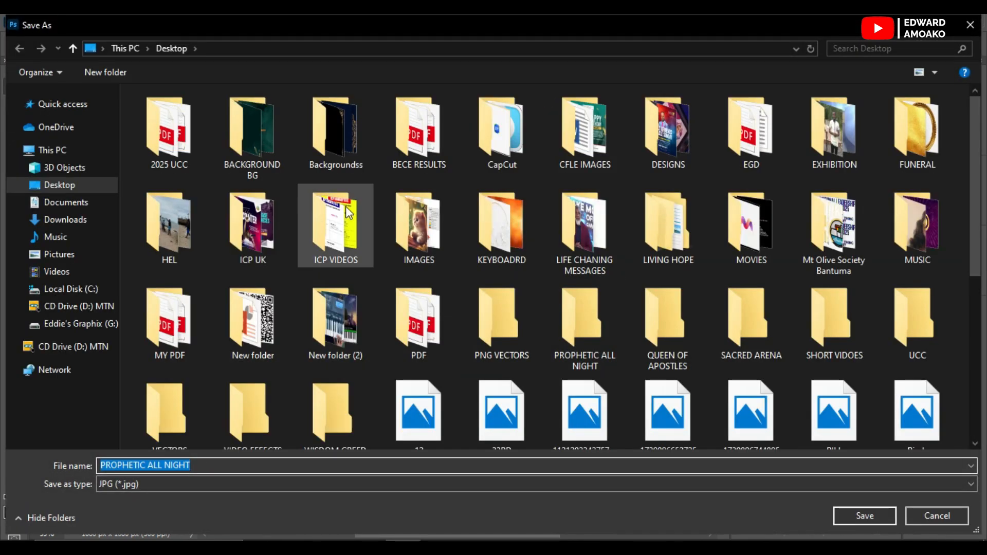
# Try saving the JPG as PROPHETIC ALL NIGHT on the Desktop, decline replacing the existing file, and cancel the export
pyautogui.moveTo(974, 229); pyautogui.dragTo(968, 307)
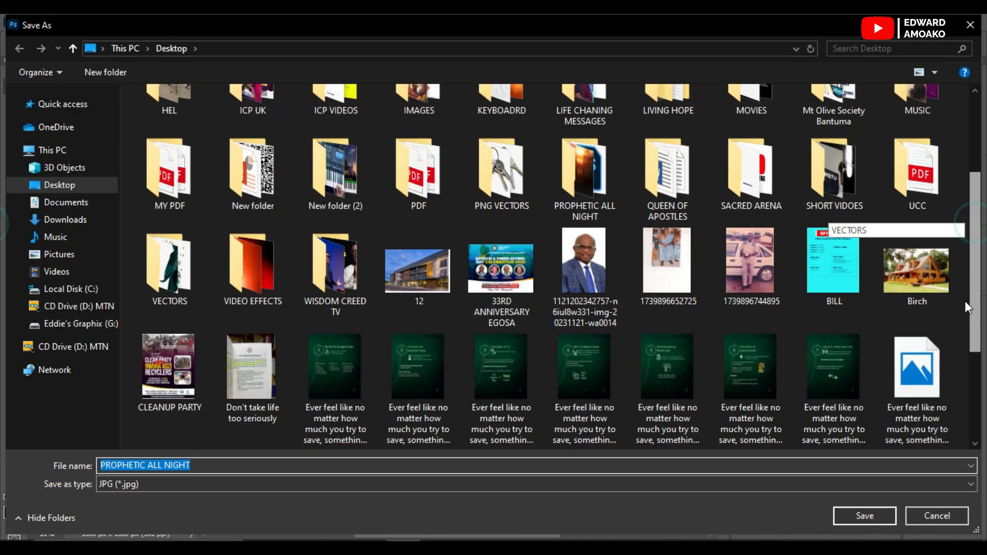
pyautogui.scroll(-1, 926, 307)
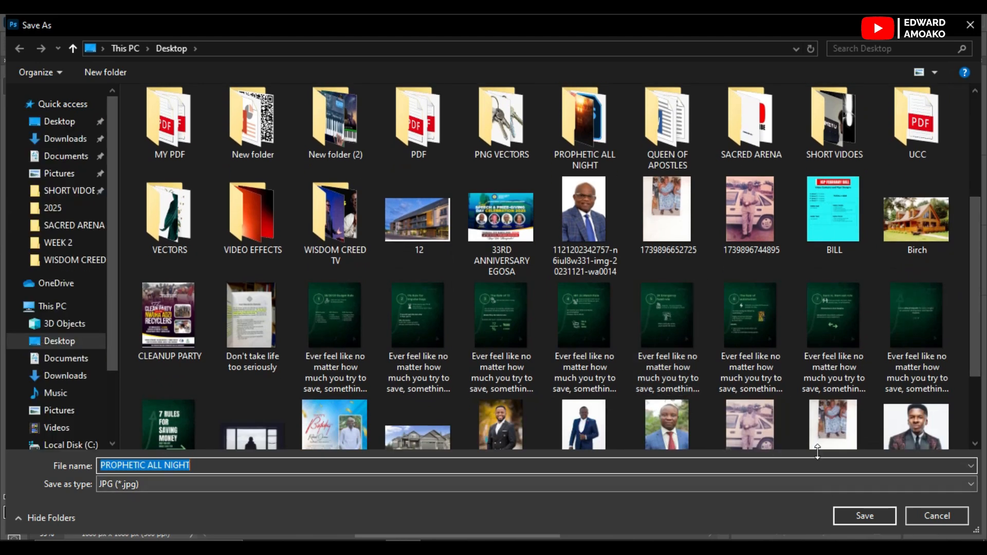
pyautogui.click(864, 516)
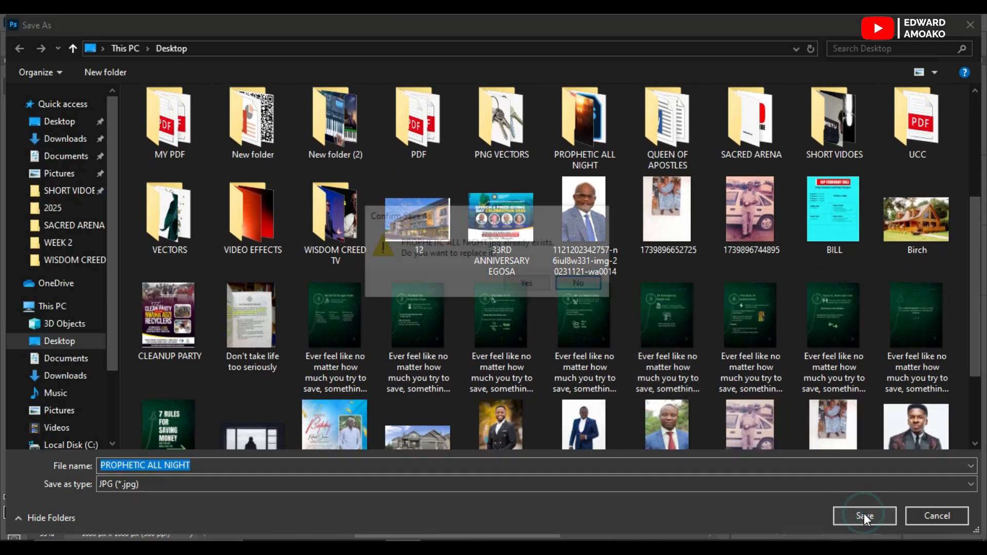
pyautogui.click(586, 284)
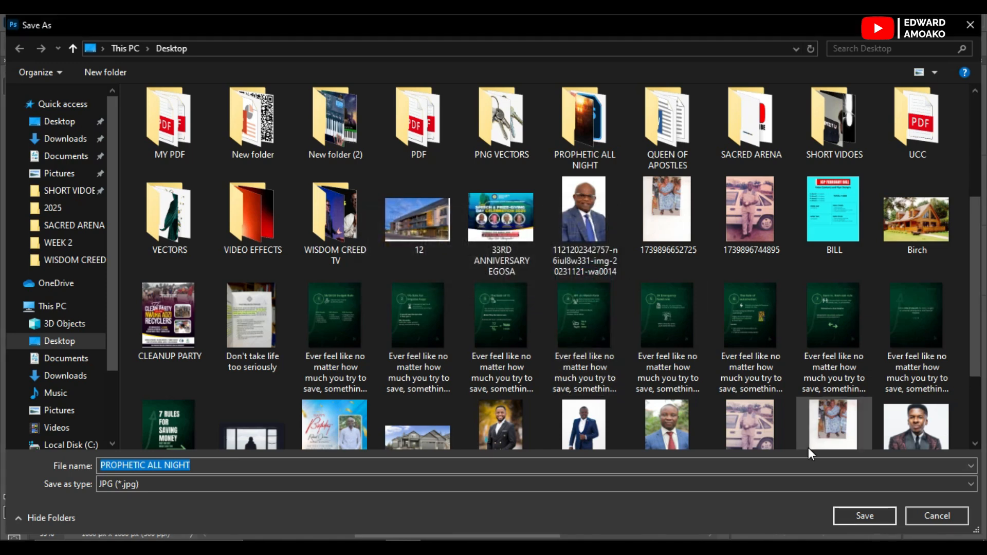
pyautogui.click(943, 517)
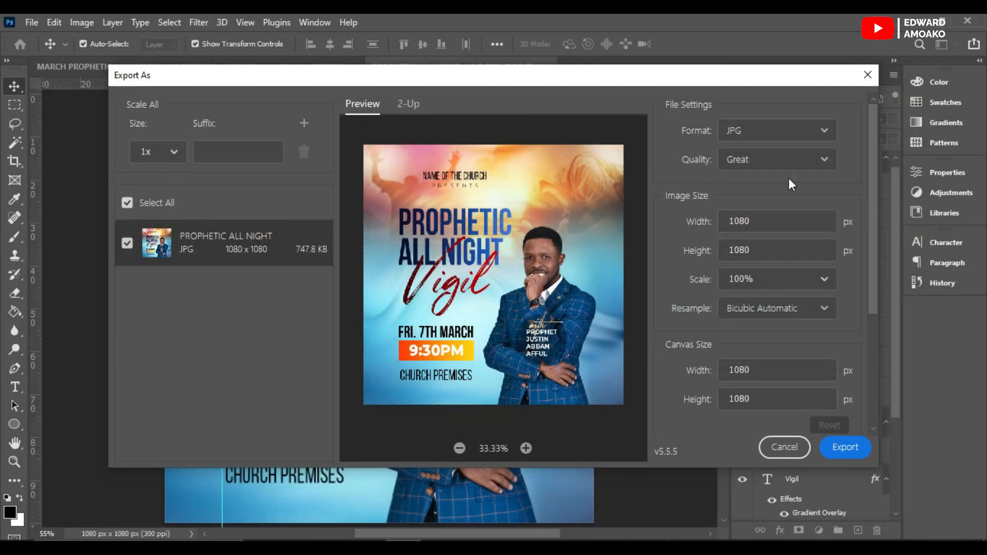
pyautogui.click(869, 74)
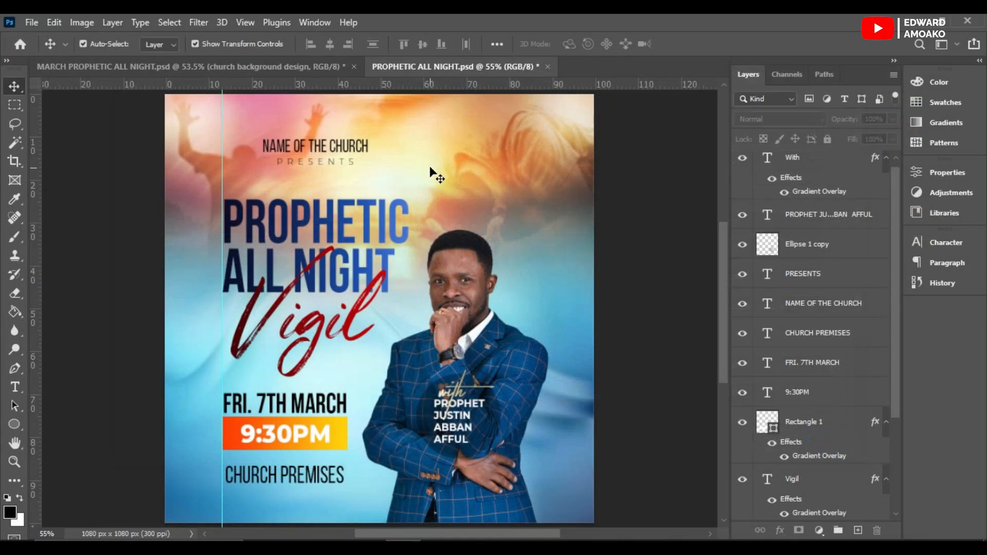
# Compare the finished flyer with the reference design MARCH PROPHETIC ALL NIGHT.psd
pyautogui.click(265, 71)
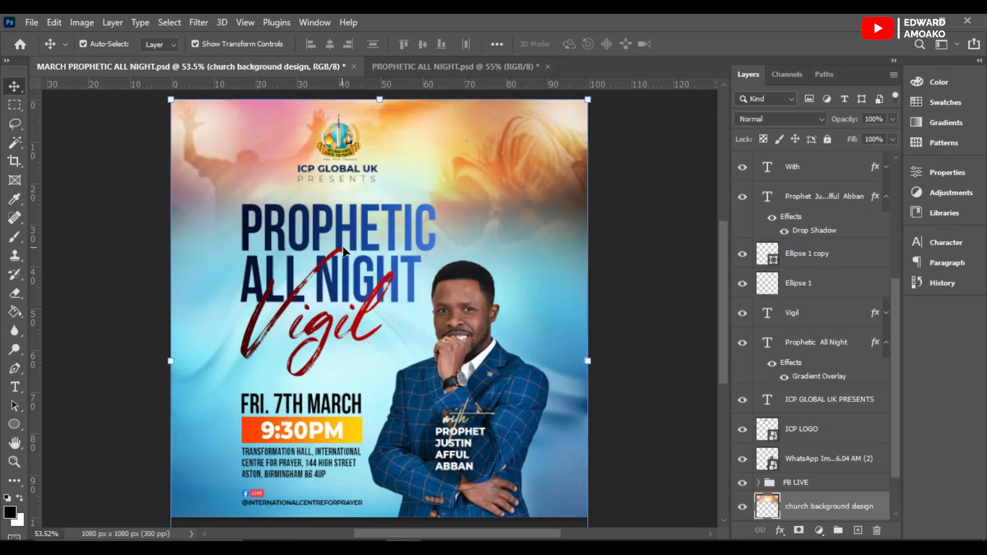
pyautogui.click(412, 65)
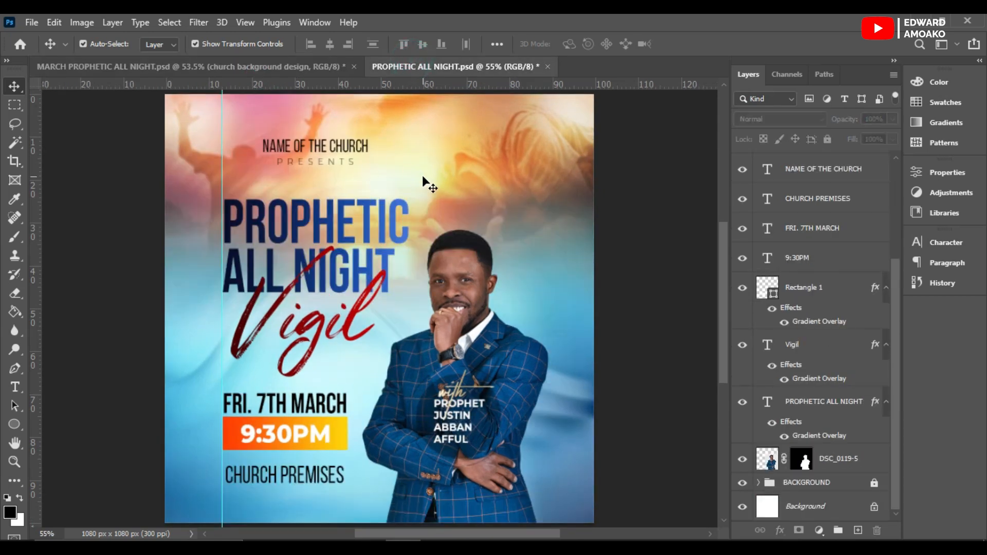